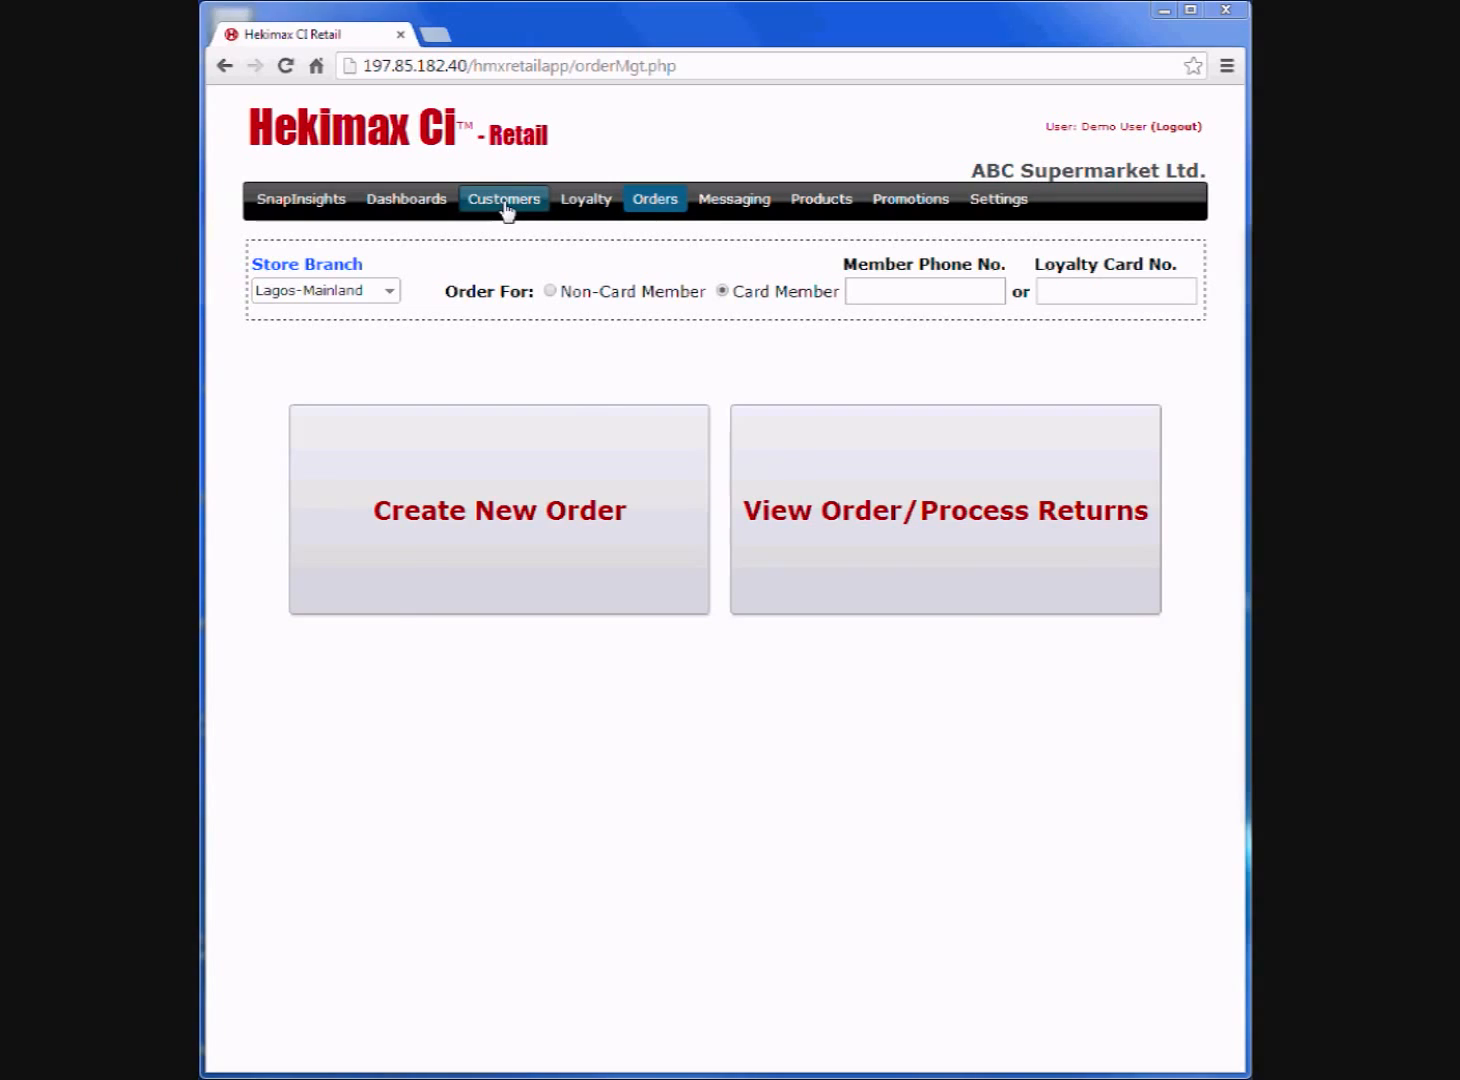
Step: Open the customer list, select the active Platinum customer preferring Email, and review their loyalty points, requests and messages
{"action": "left_click", "coordinate": [505, 207]}
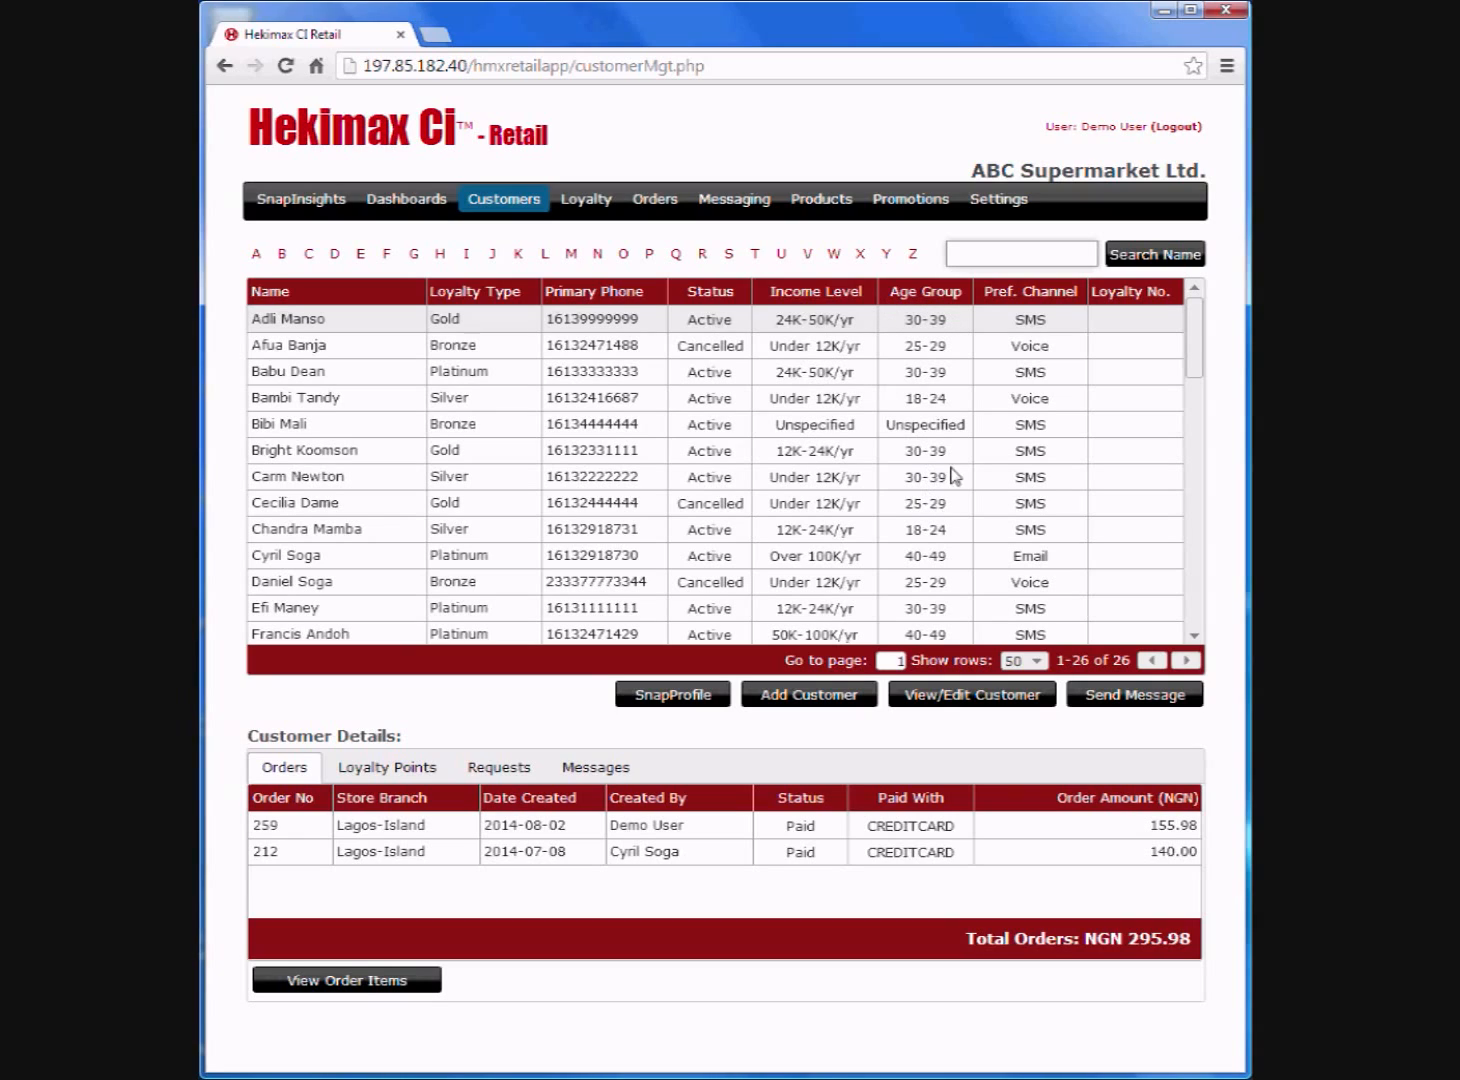
{"action": "left_click", "coordinate": [502, 560]}
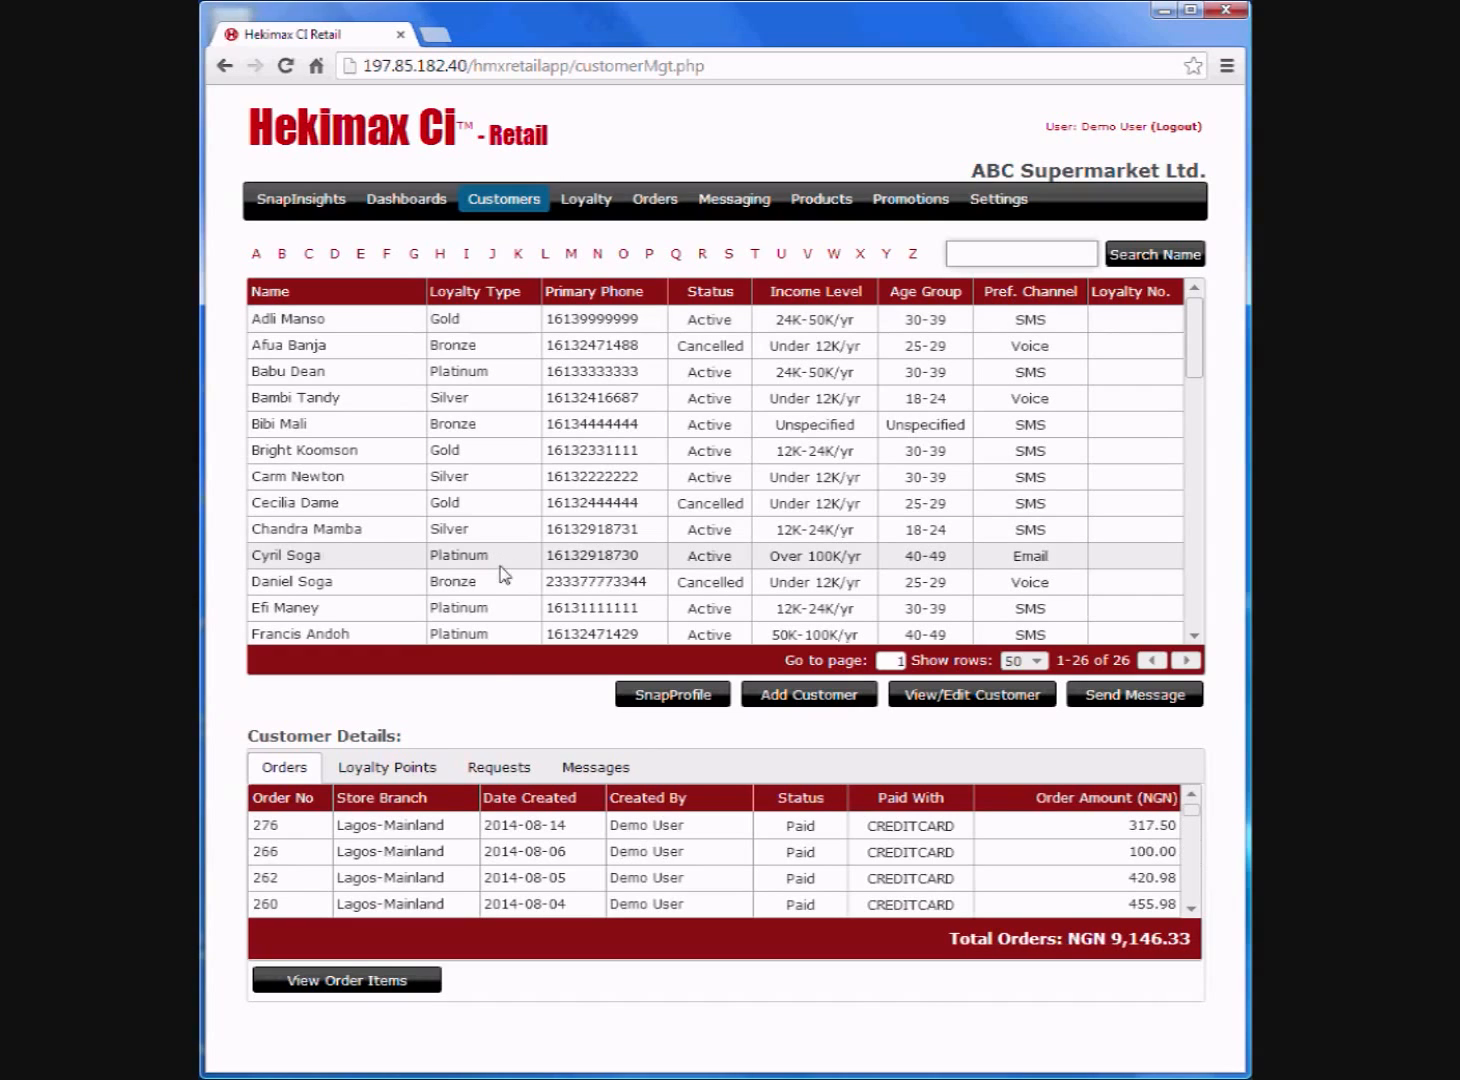
{"action": "scroll", "coordinate": [455, 870], "scroll_direction": "down", "scroll_amount": 1}
{"action": "left_click", "coordinate": [418, 772]}
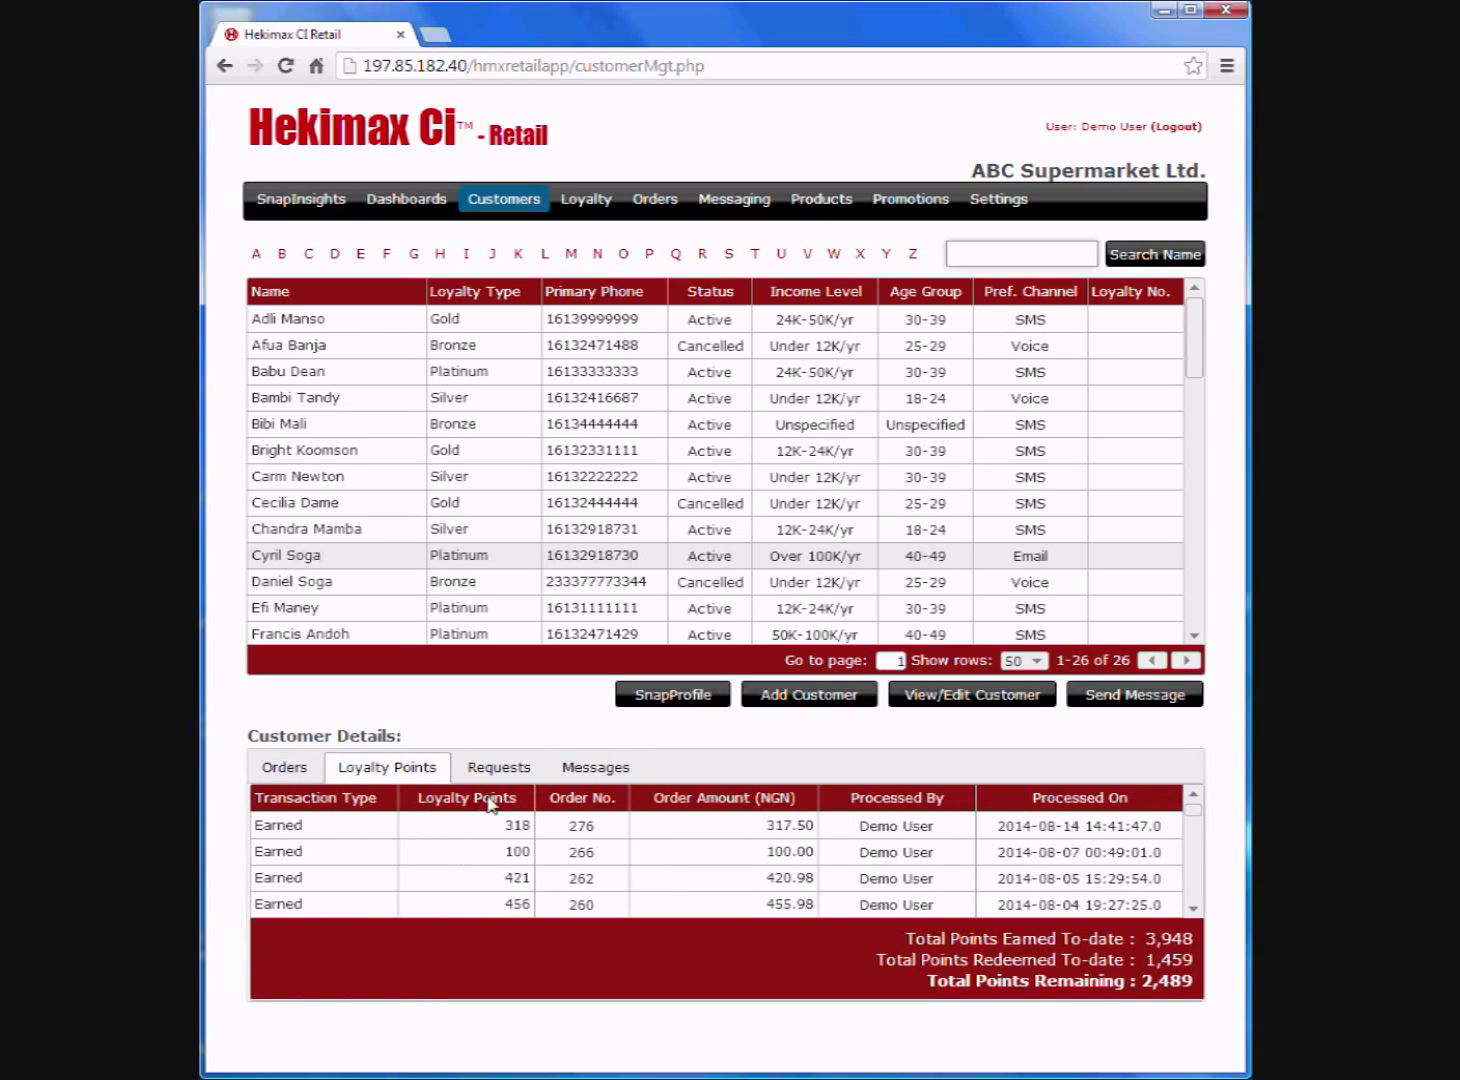
{"action": "left_click", "coordinate": [504, 770]}
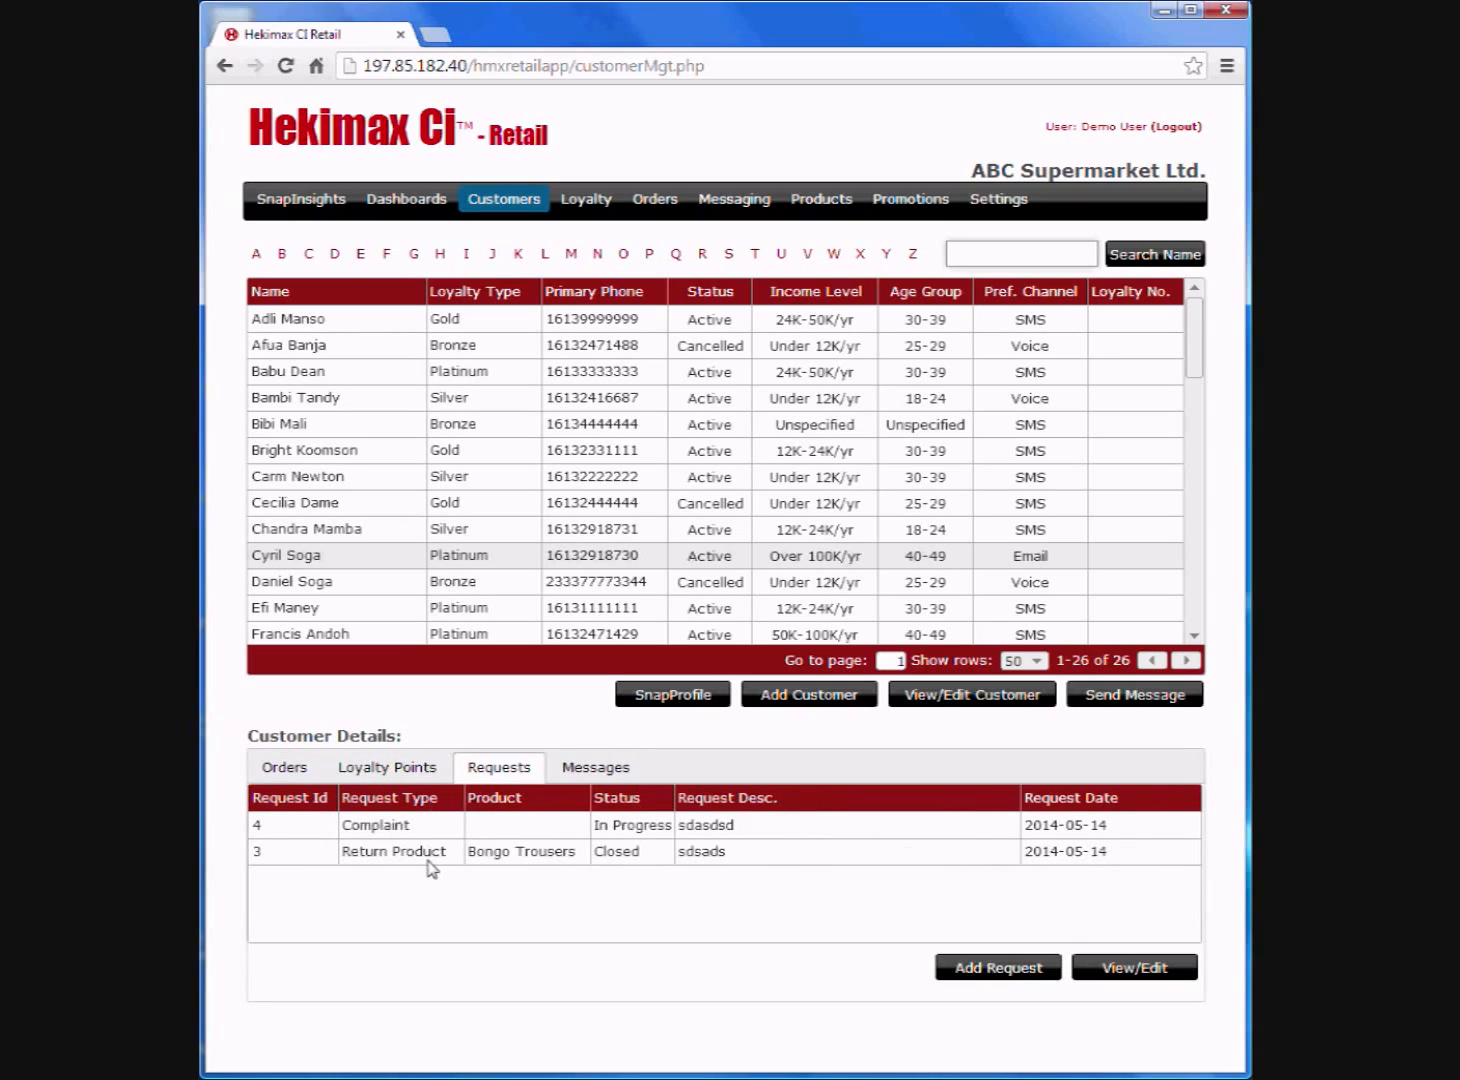
{"action": "left_click", "coordinate": [587, 775]}
Step: Filter the customer list by the letter A and search for the Platinum customer by the start of their name
{"action": "left_click", "coordinate": [256, 256]}
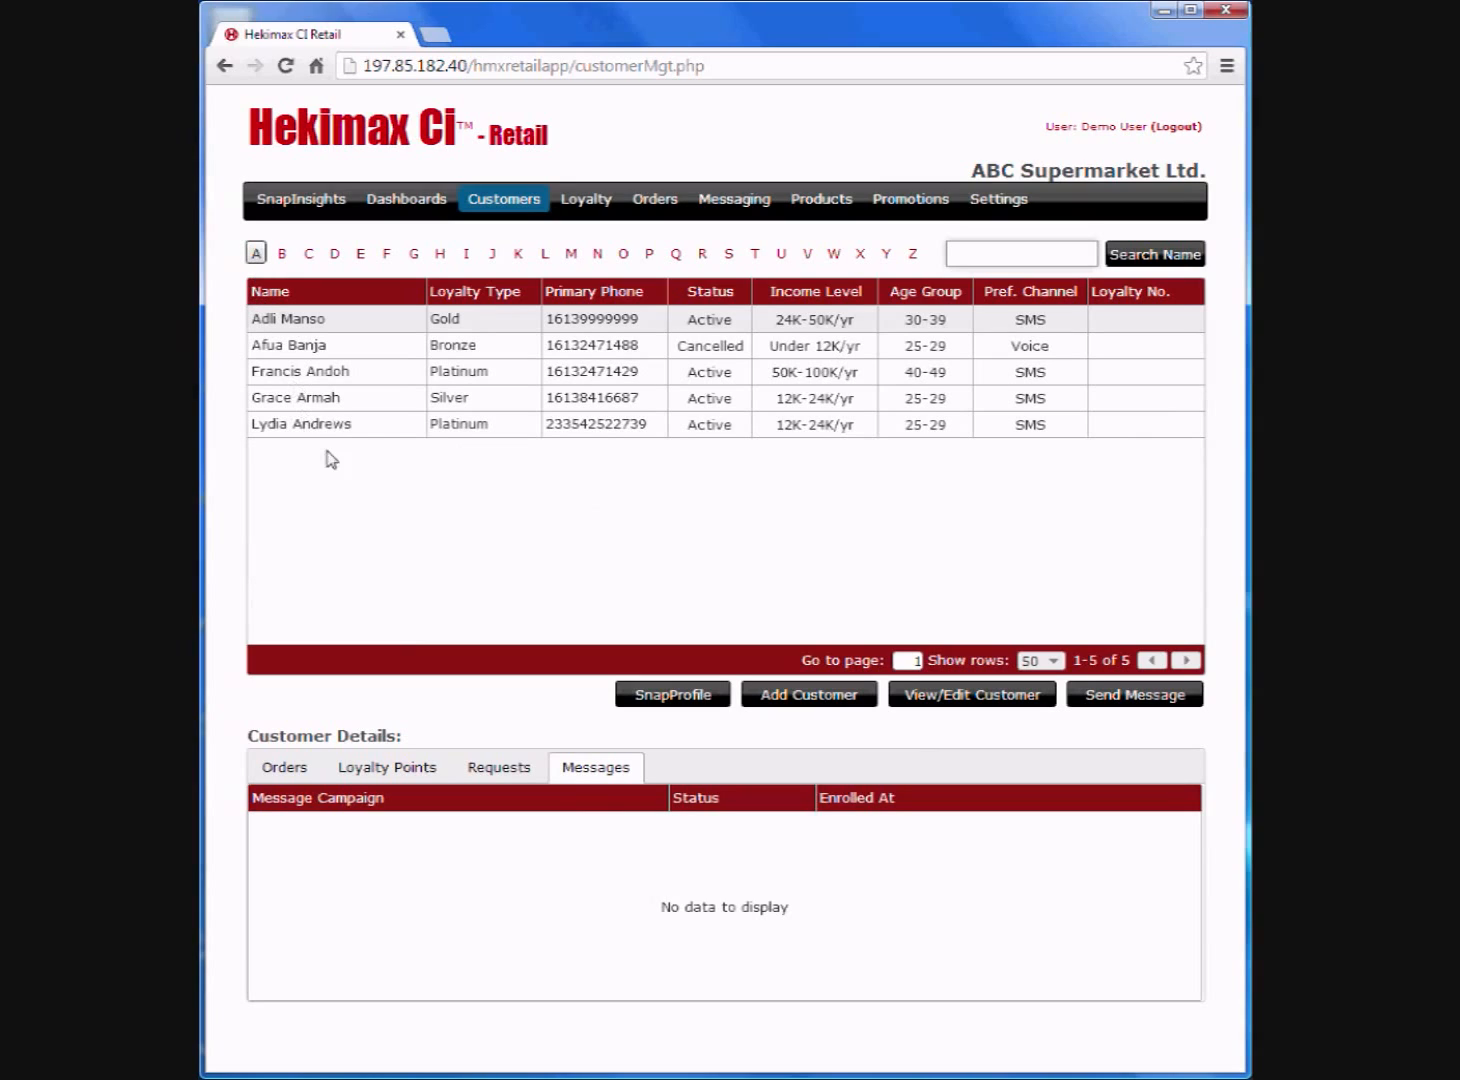
{"action": "left_click", "coordinate": [952, 252]}
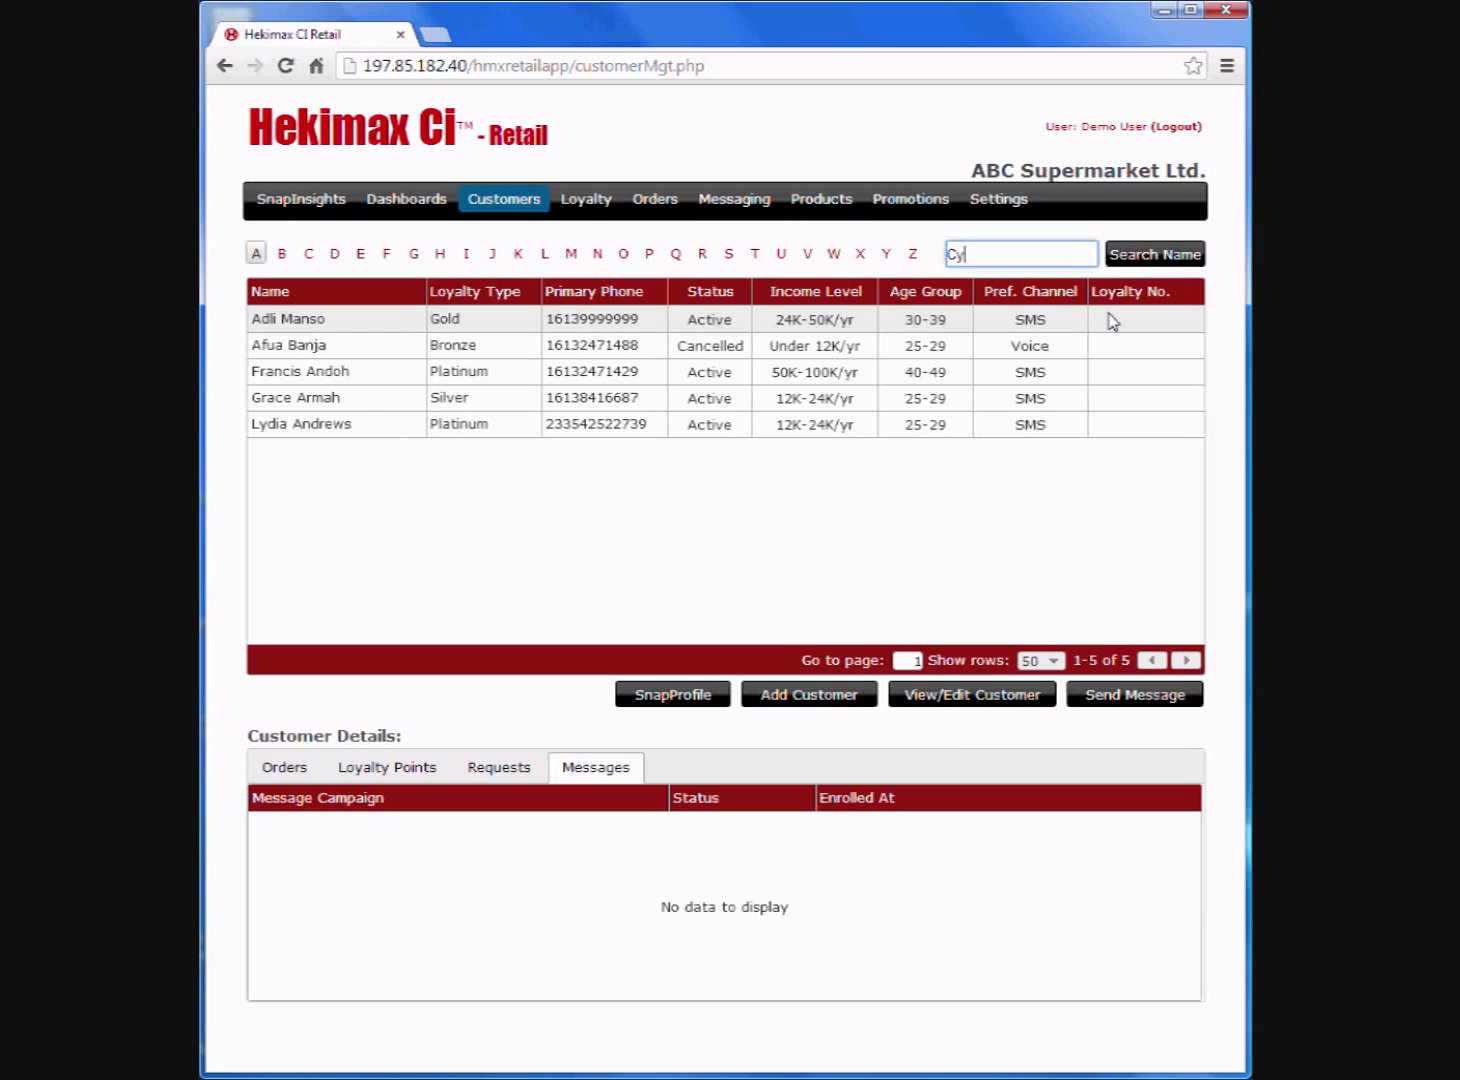
{"action": "left_click", "coordinate": [1155, 256]}
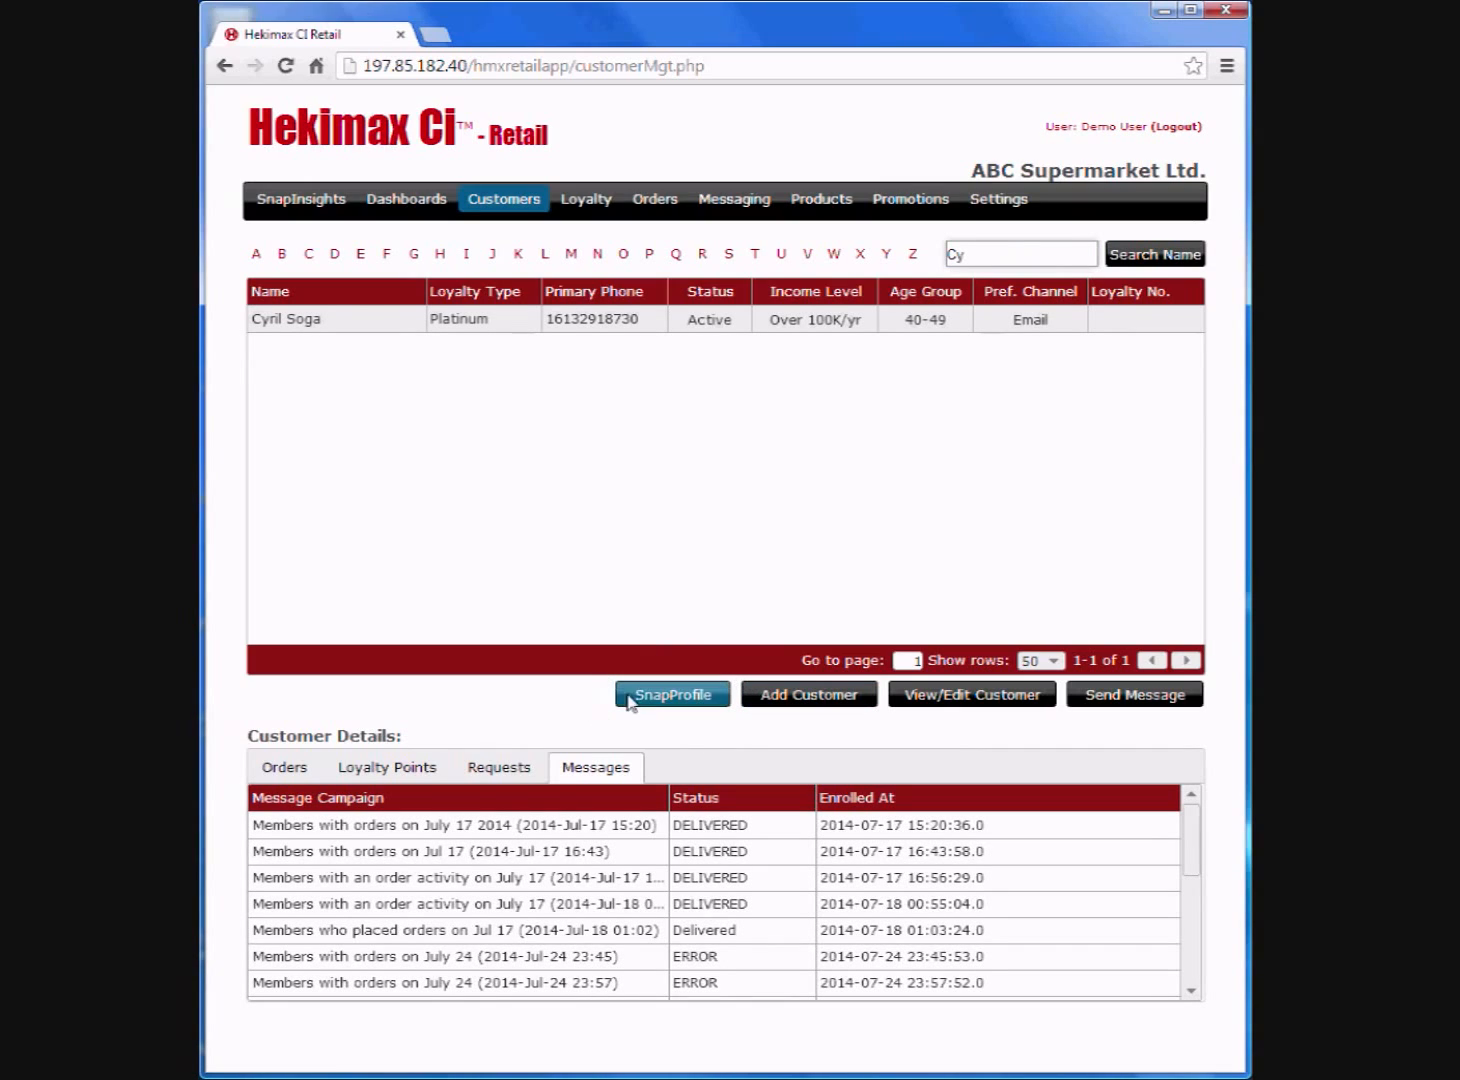
Step: Examine the customer's SnapProfile charts for loyalty points, order history, spend trends, top products and requests, and close the profile
{"action": "left_click", "coordinate": [670, 696]}
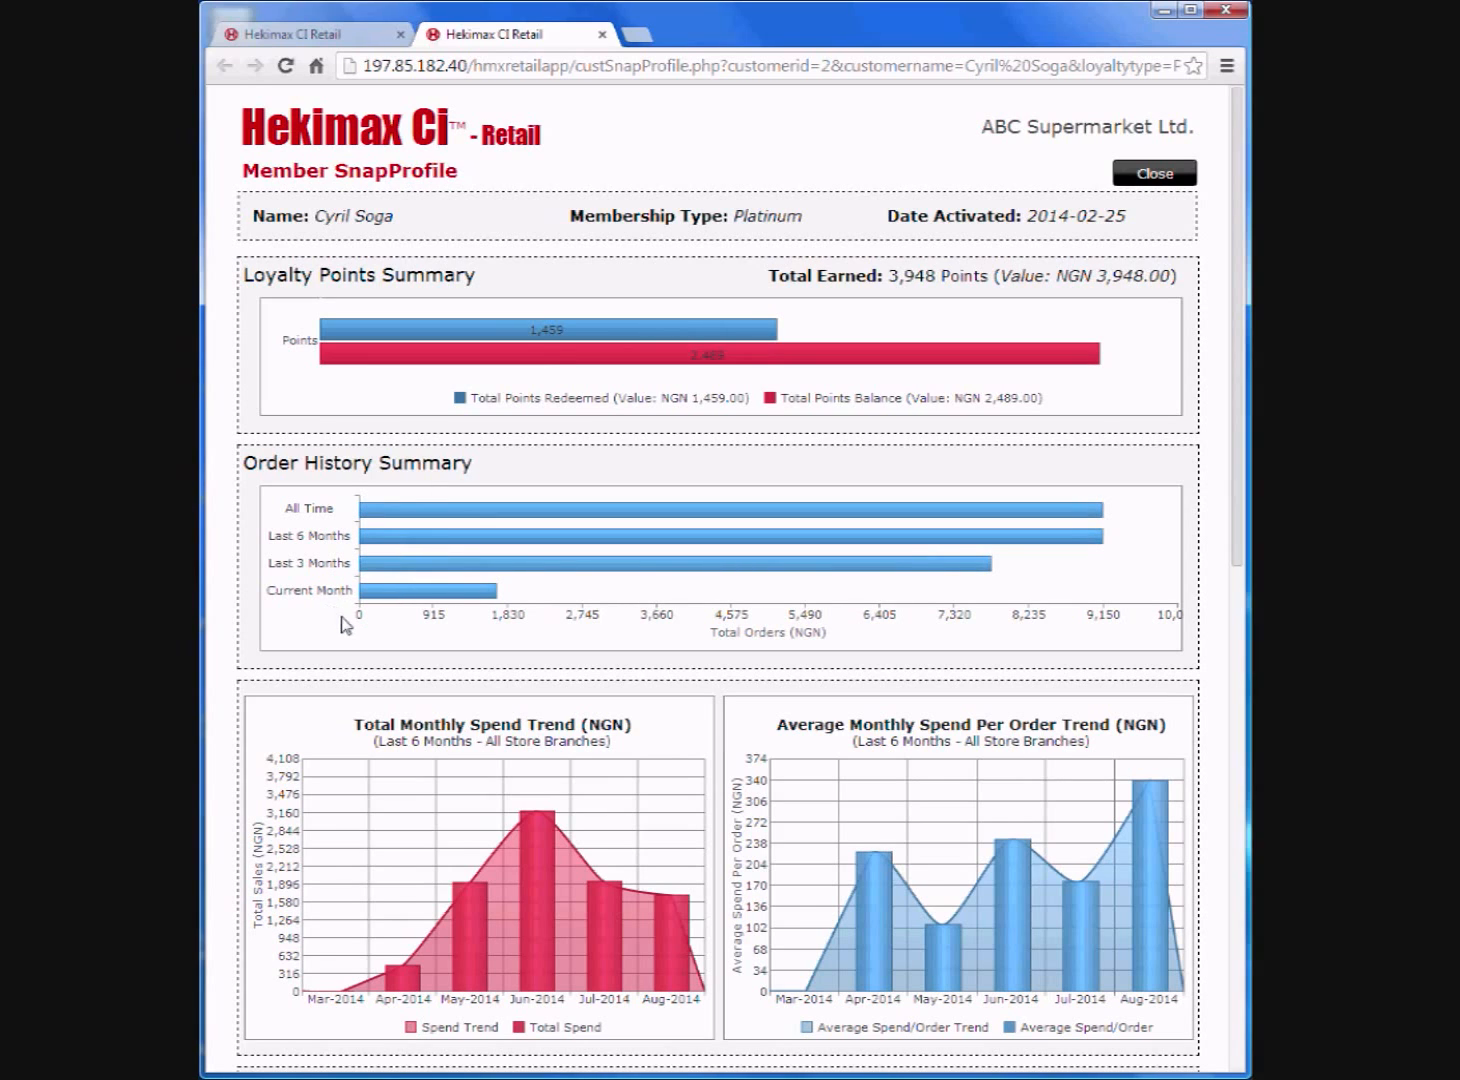
{"action": "scroll", "coordinate": [342, 618], "scroll_direction": "down", "scroll_amount": 2}
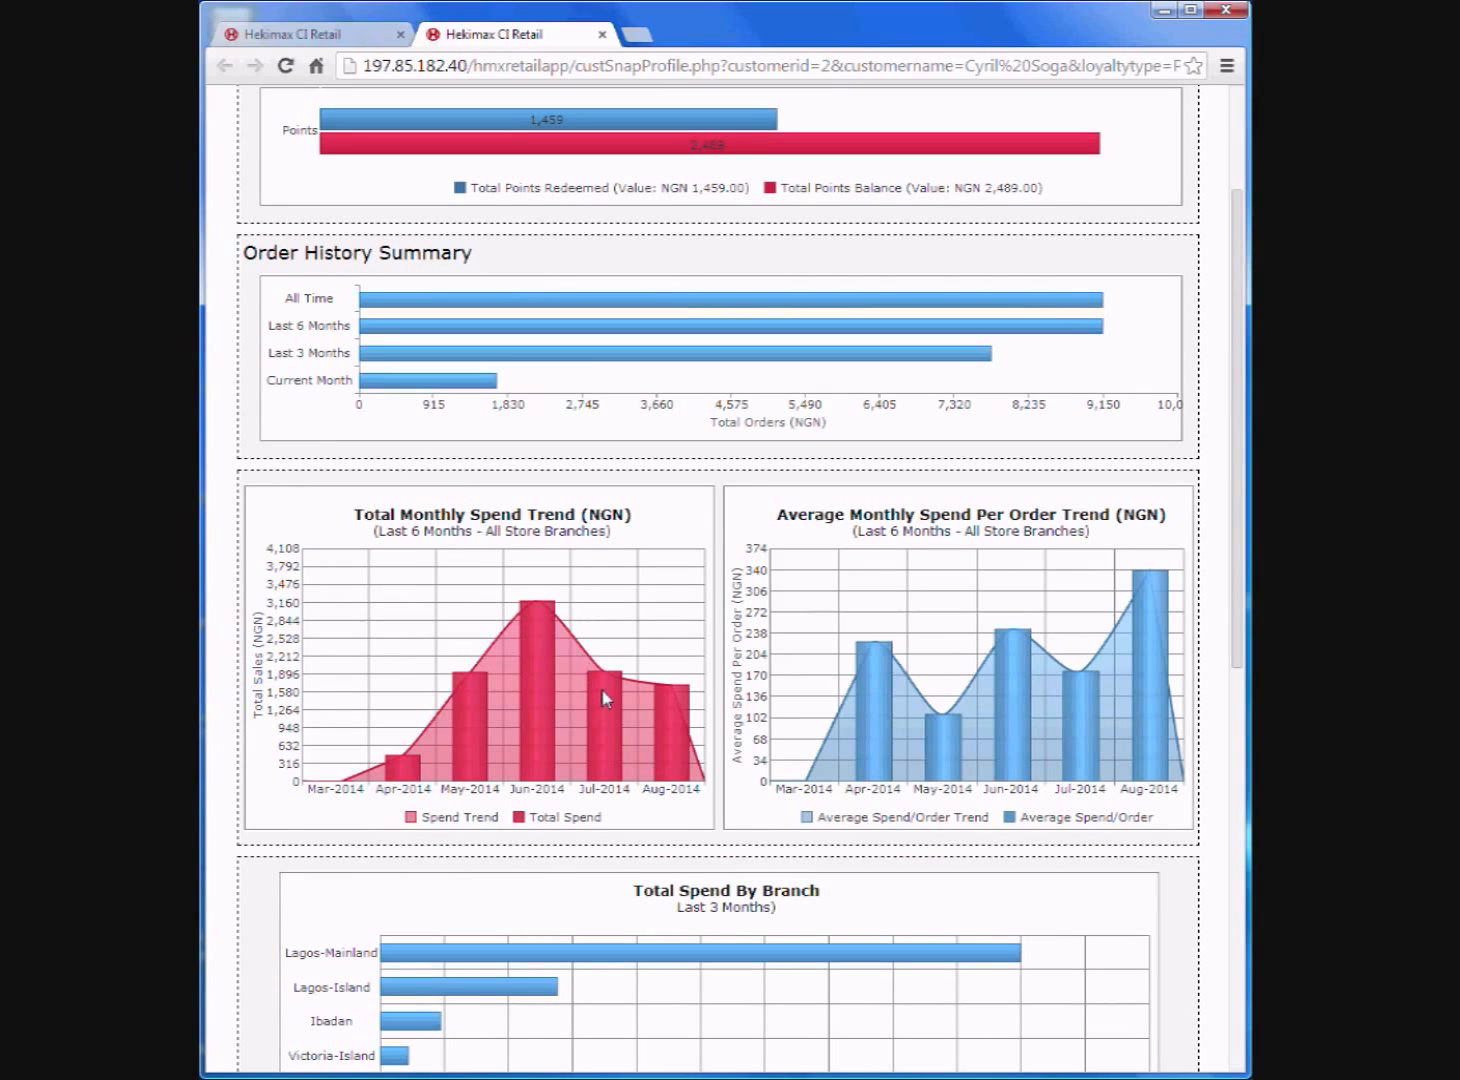
{"action": "mouse_move", "coordinate": [665, 713]}
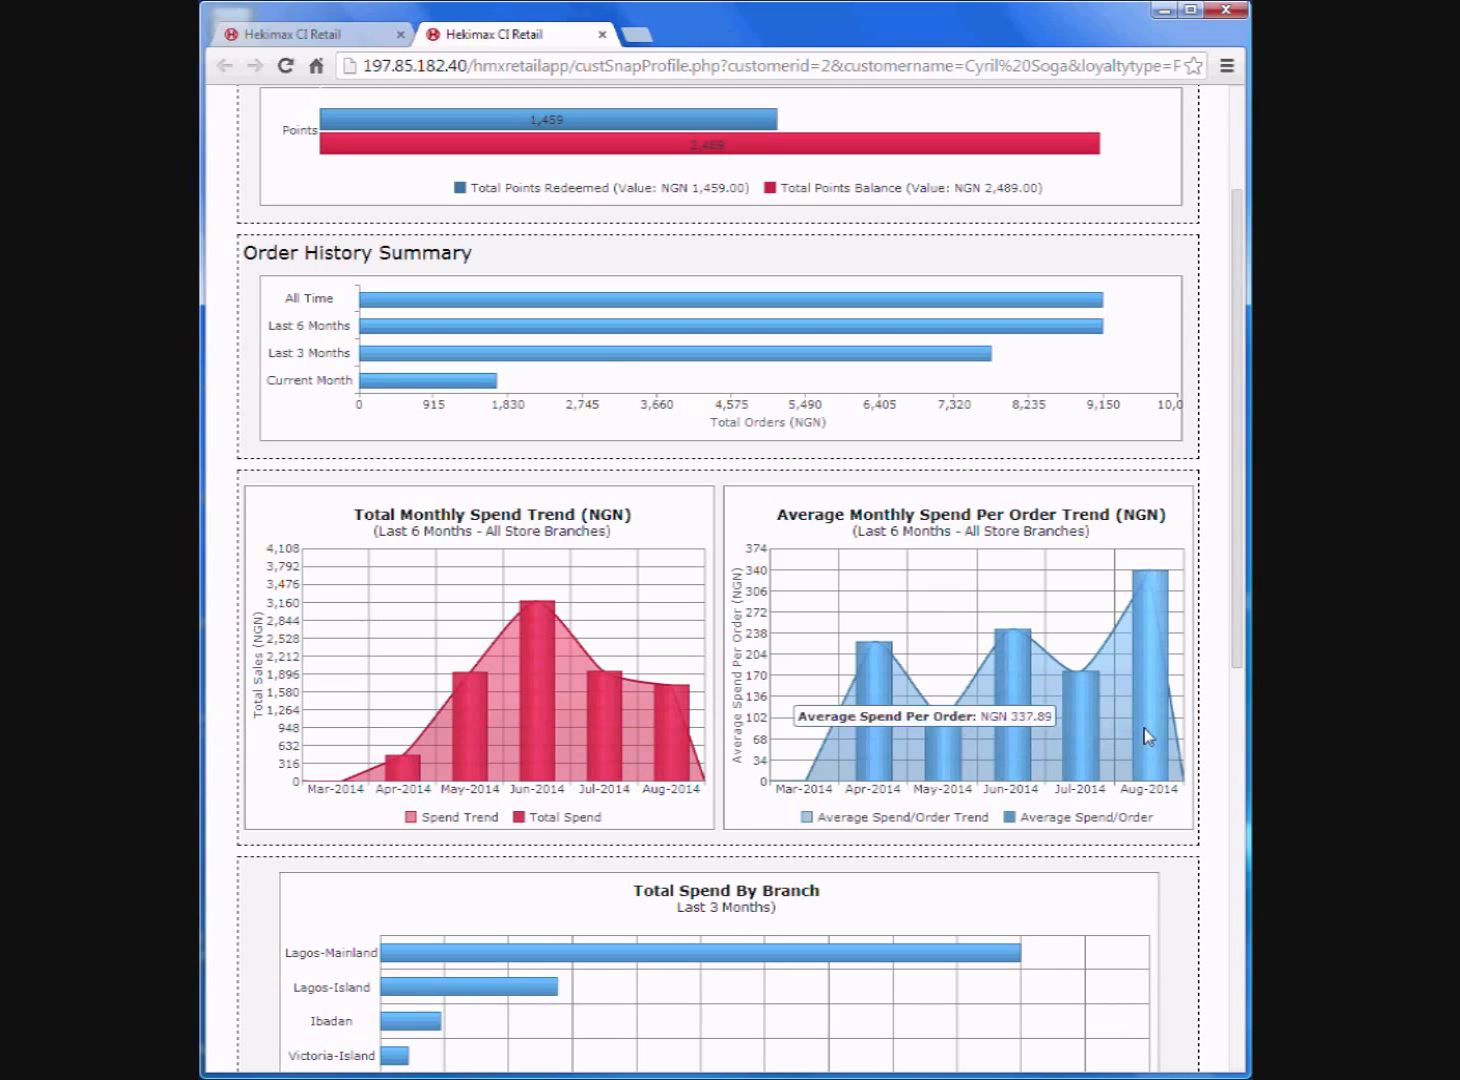
{"action": "scroll", "coordinate": [840, 728], "scroll_direction": "down", "scroll_amount": 4}
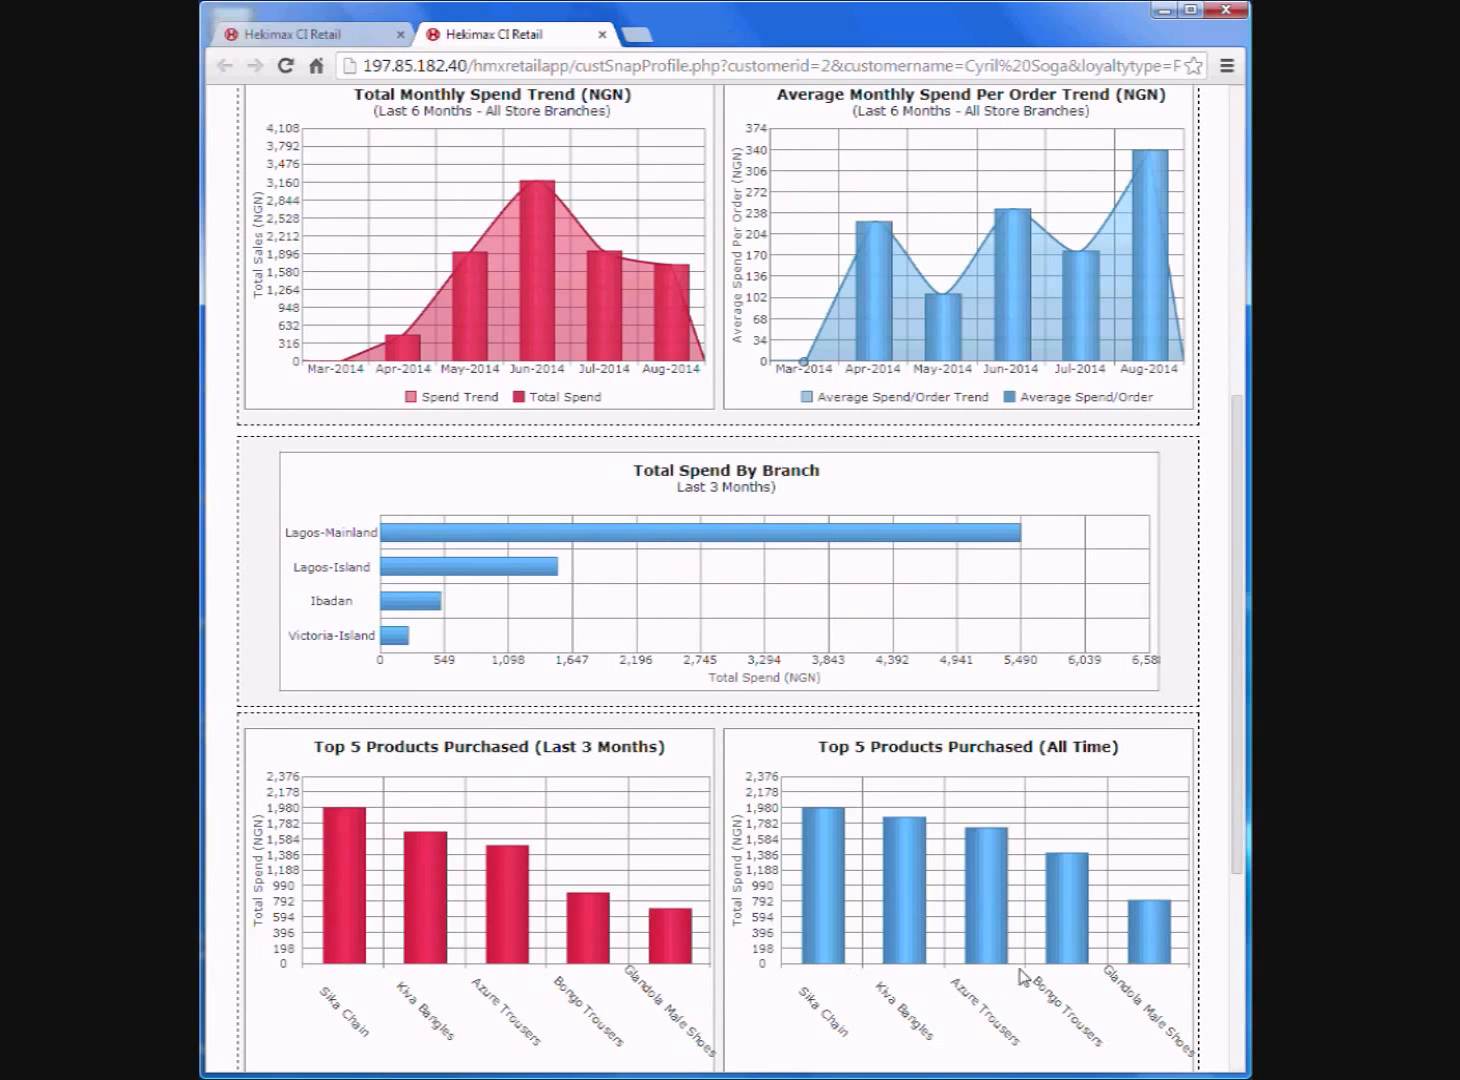
{"action": "scroll", "coordinate": [833, 845], "scroll_direction": "down", "scroll_amount": 3}
{"action": "scroll", "coordinate": [833, 845], "scroll_direction": "down", "scroll_amount": 1}
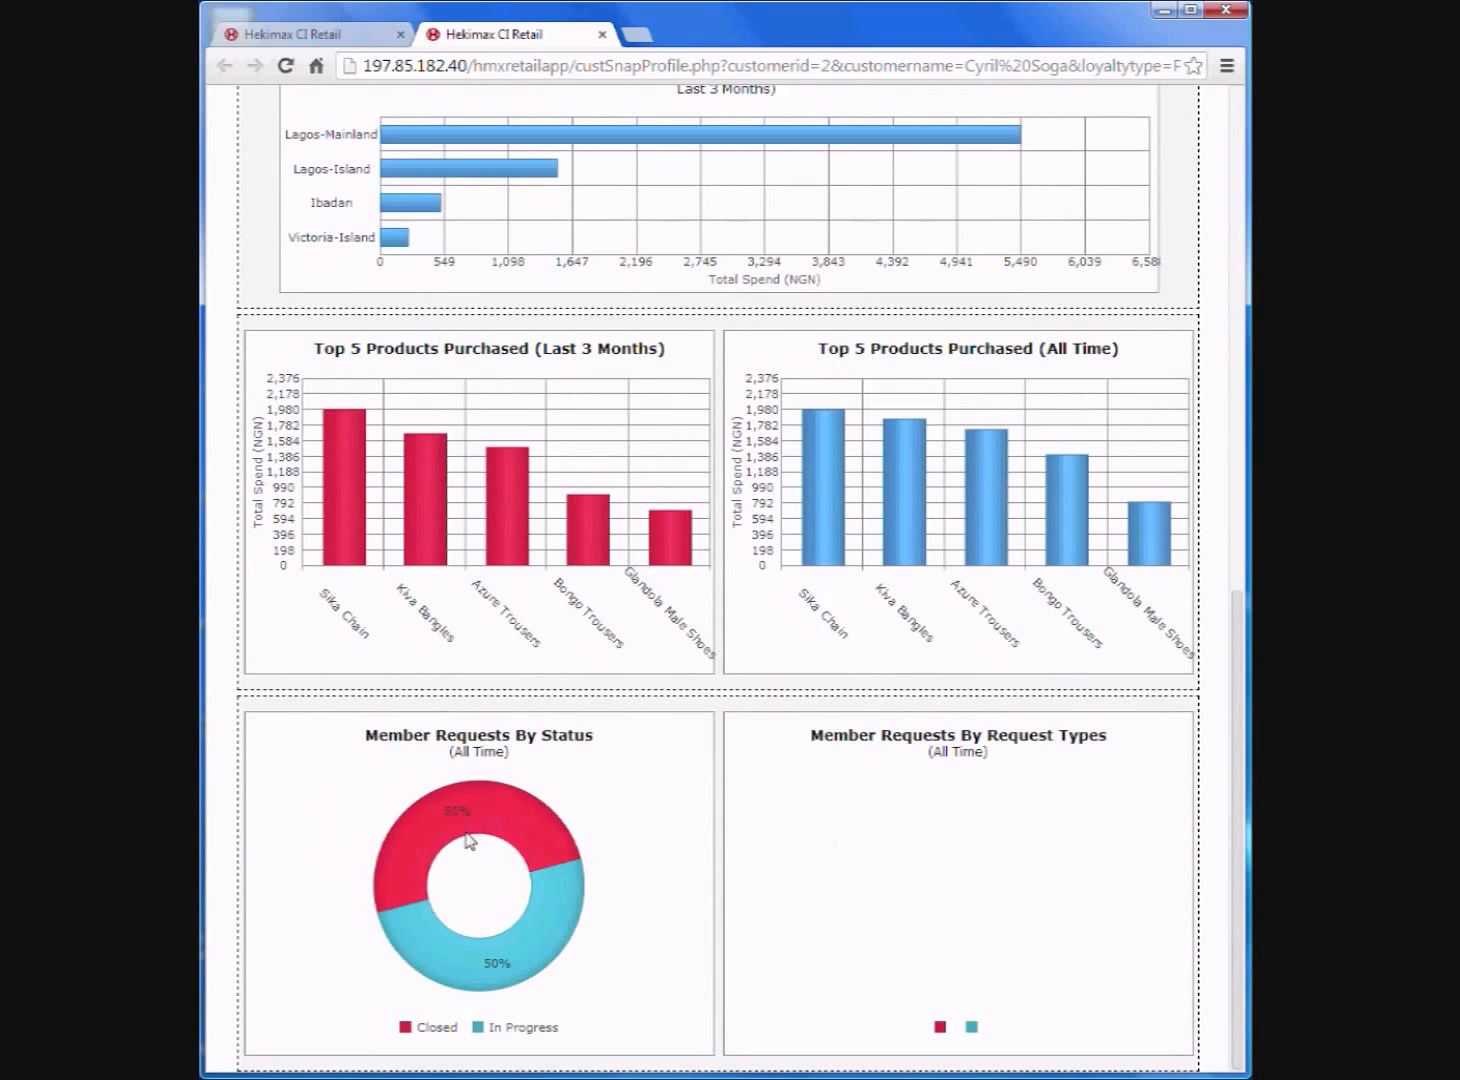
{"action": "scroll", "coordinate": [652, 770], "scroll_direction": "up", "scroll_amount": 10}
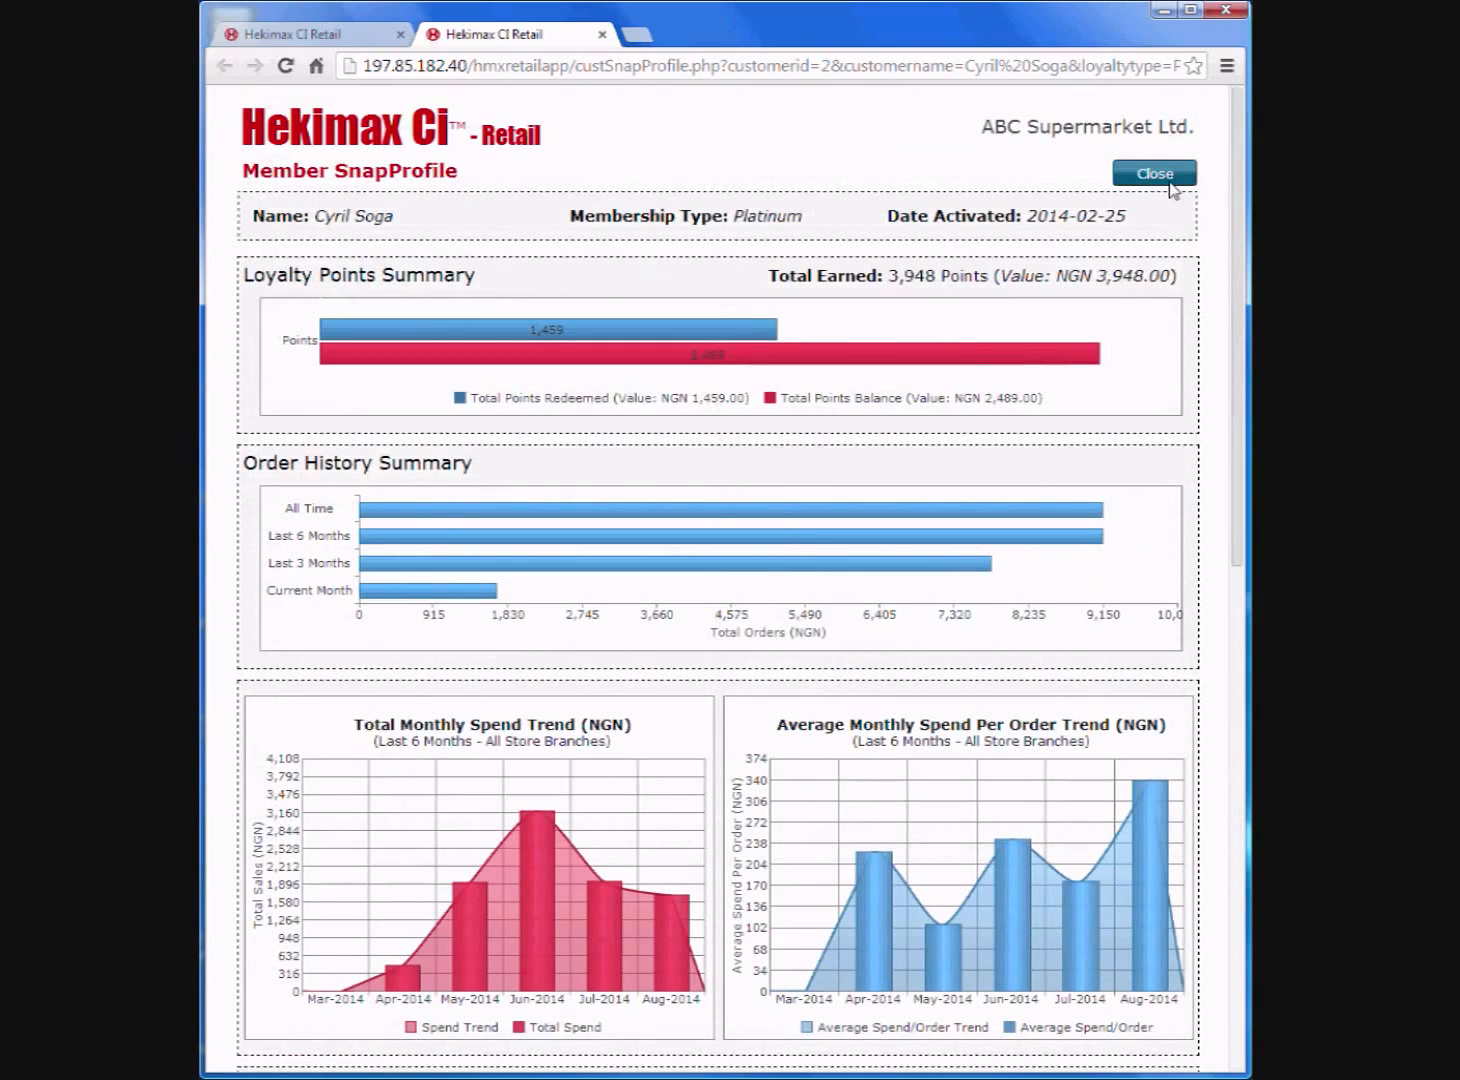
{"action": "left_click", "coordinate": [1171, 182]}
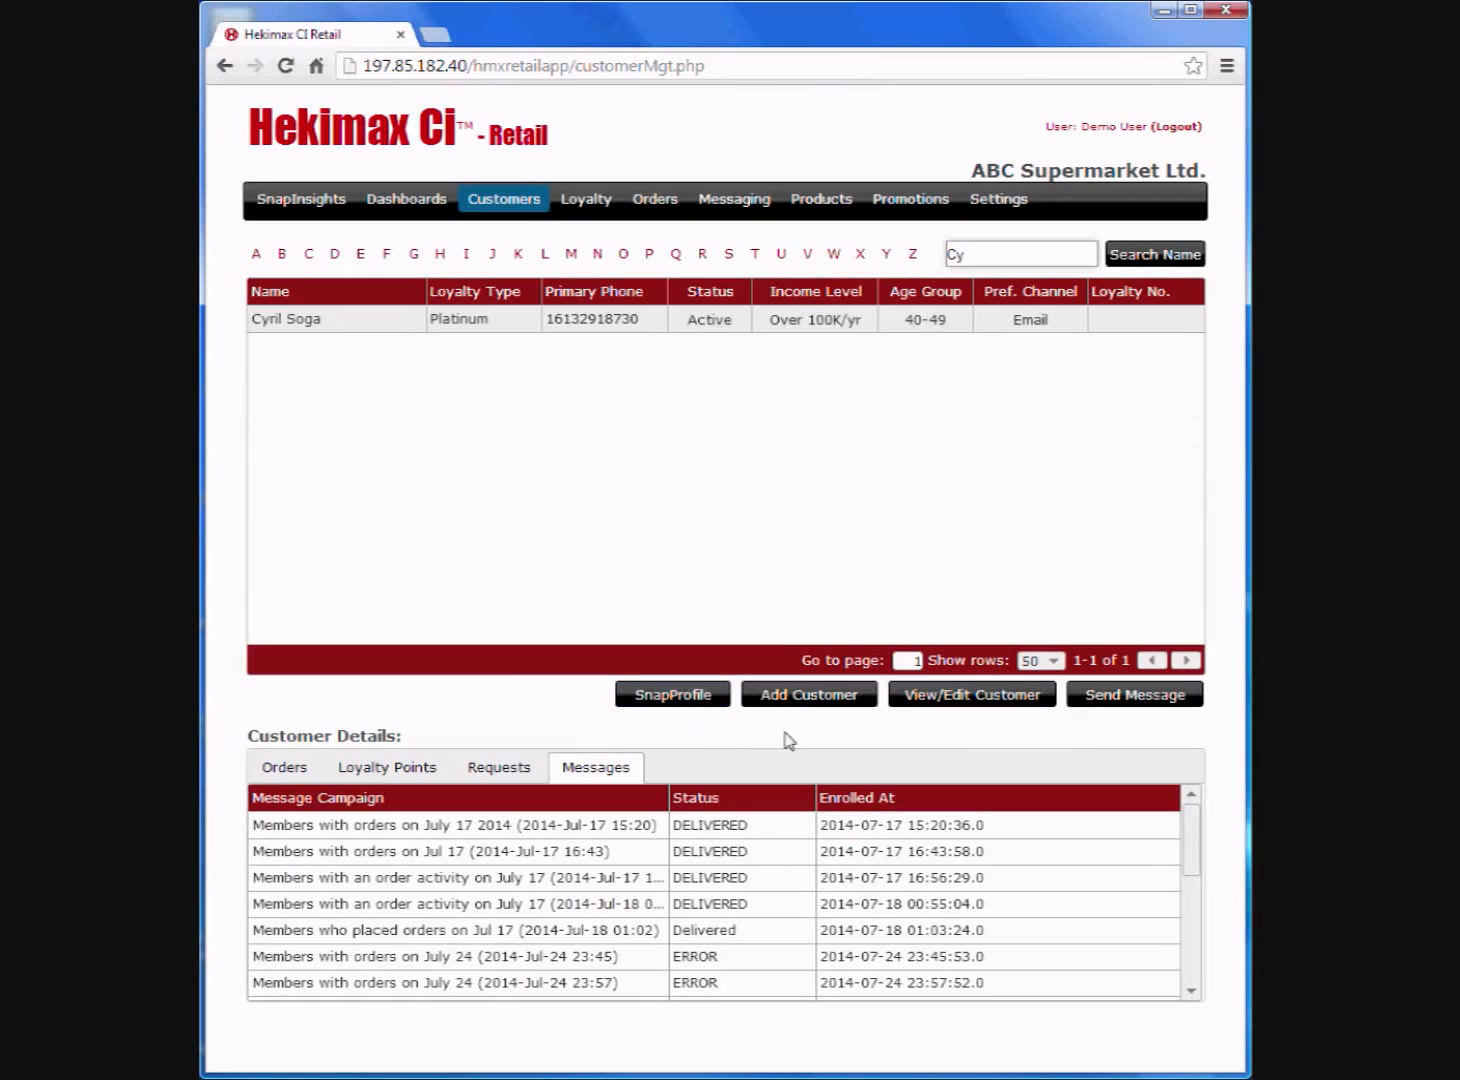
Step: Draft an SMS smart message named "Alert Message" for the customer up to its delivery schedule, and close the scheduler without saving
{"action": "left_click", "coordinate": [1119, 703]}
{"action": "left_click_drag", "start_coordinate": [645, 14], "coordinate": [662, 236]}
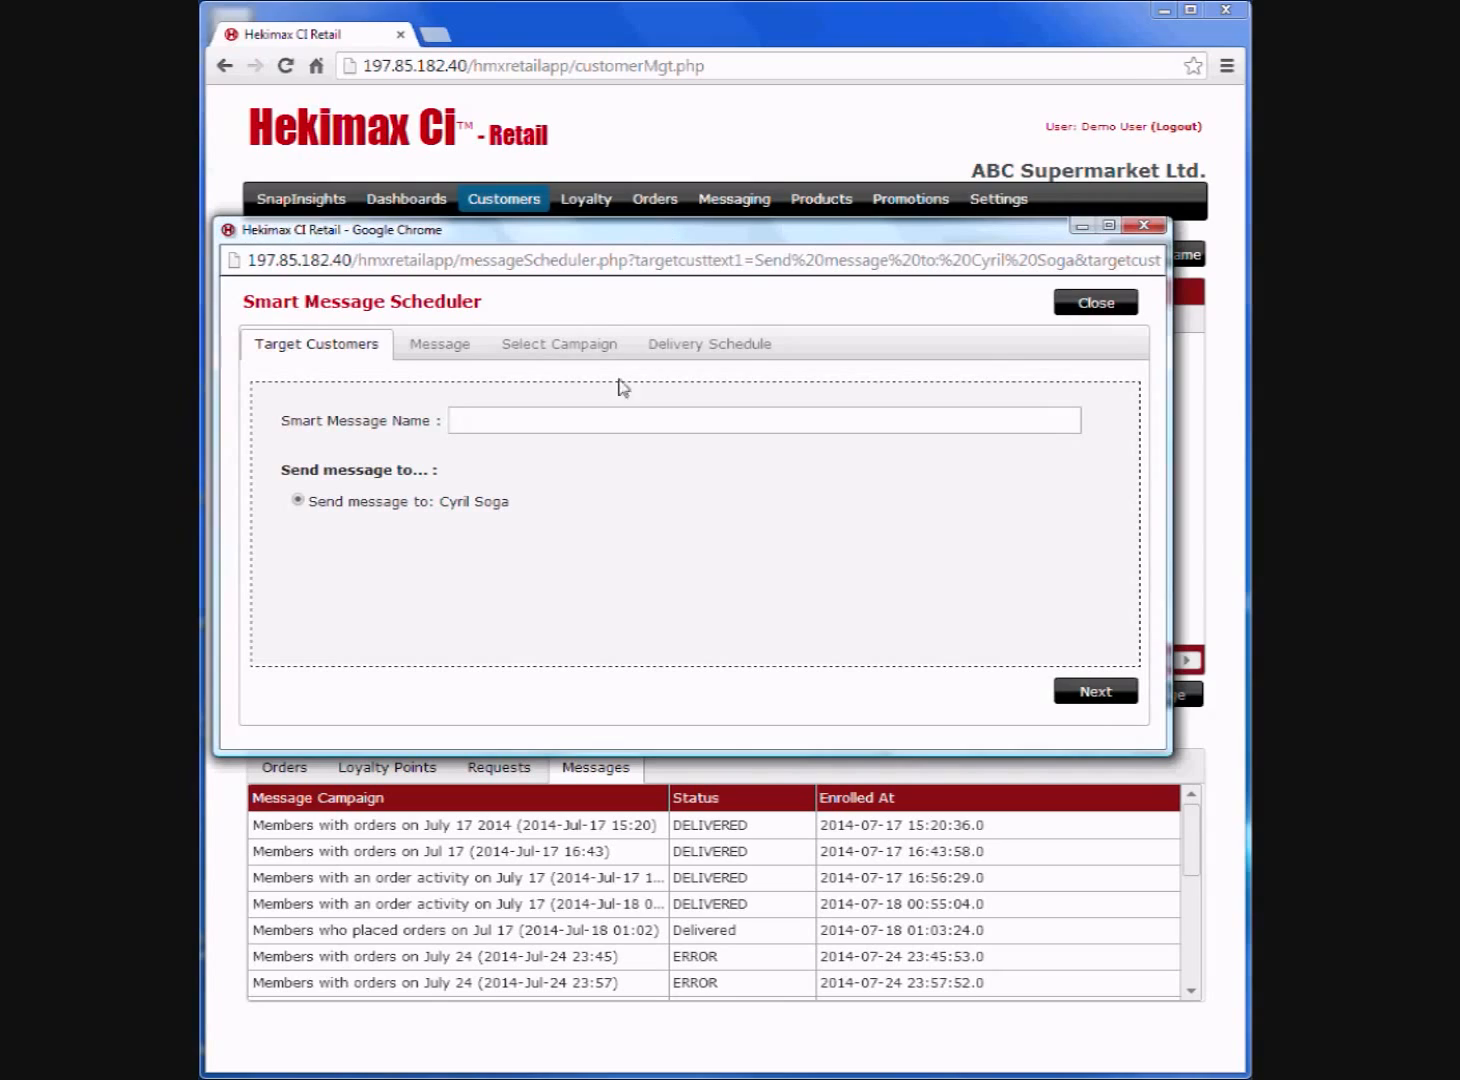
{"action": "left_click", "coordinate": [594, 421]}
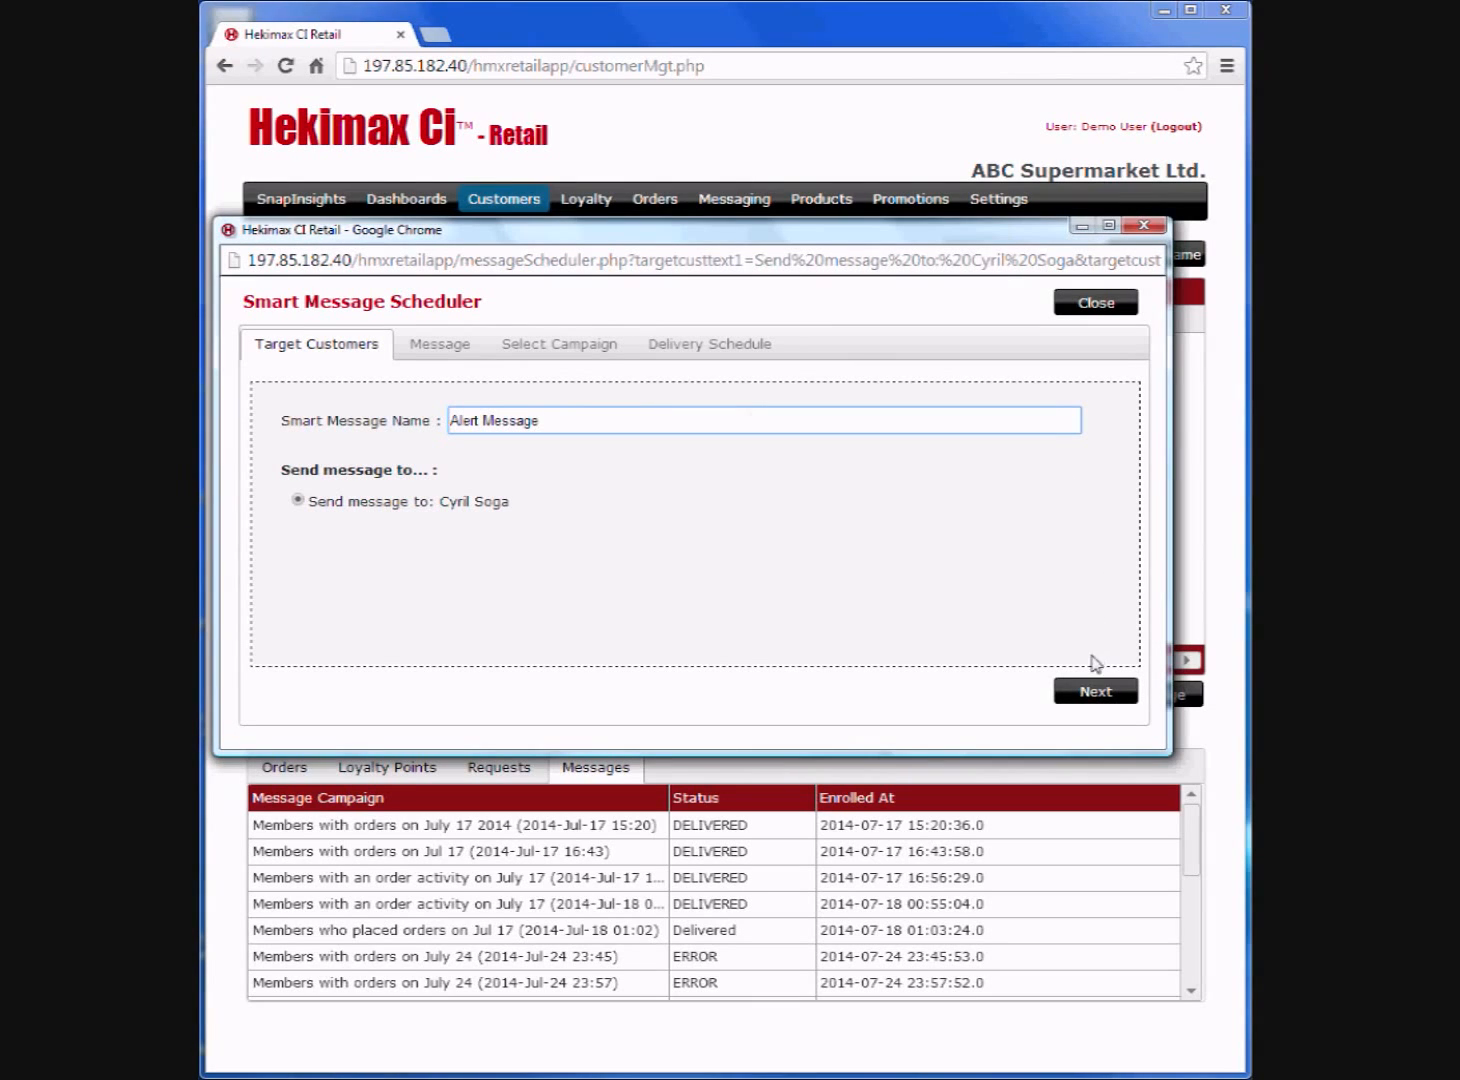
{"action": "left_click", "coordinate": [1095, 692]}
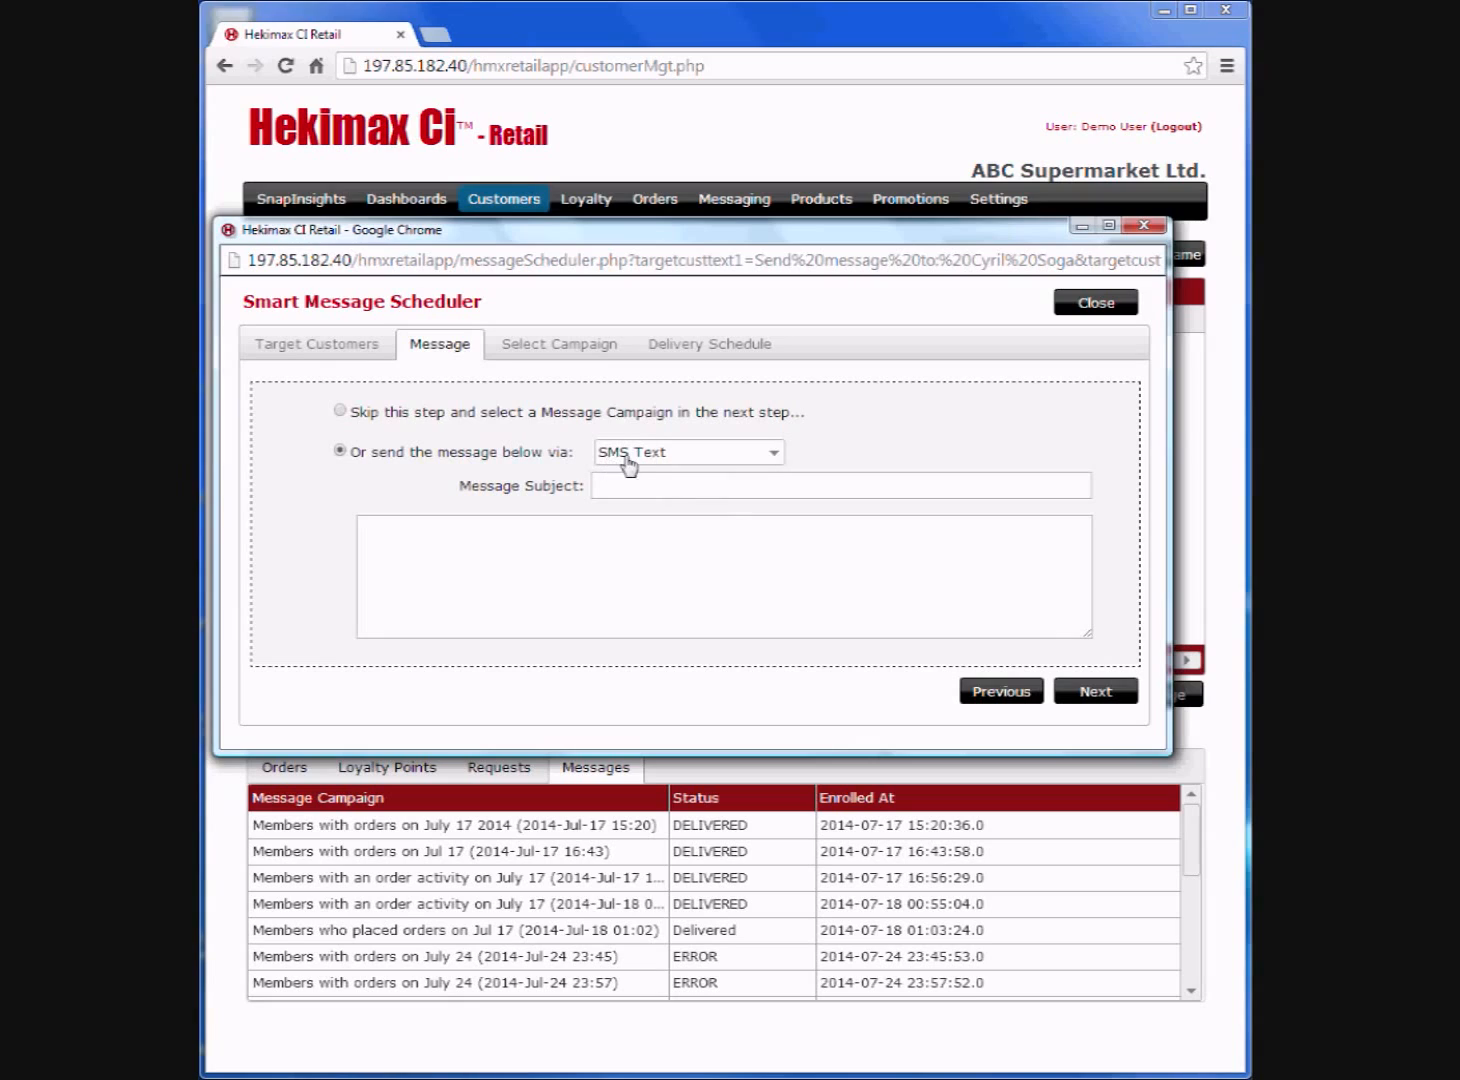
{"action": "left_click", "coordinate": [612, 557]}
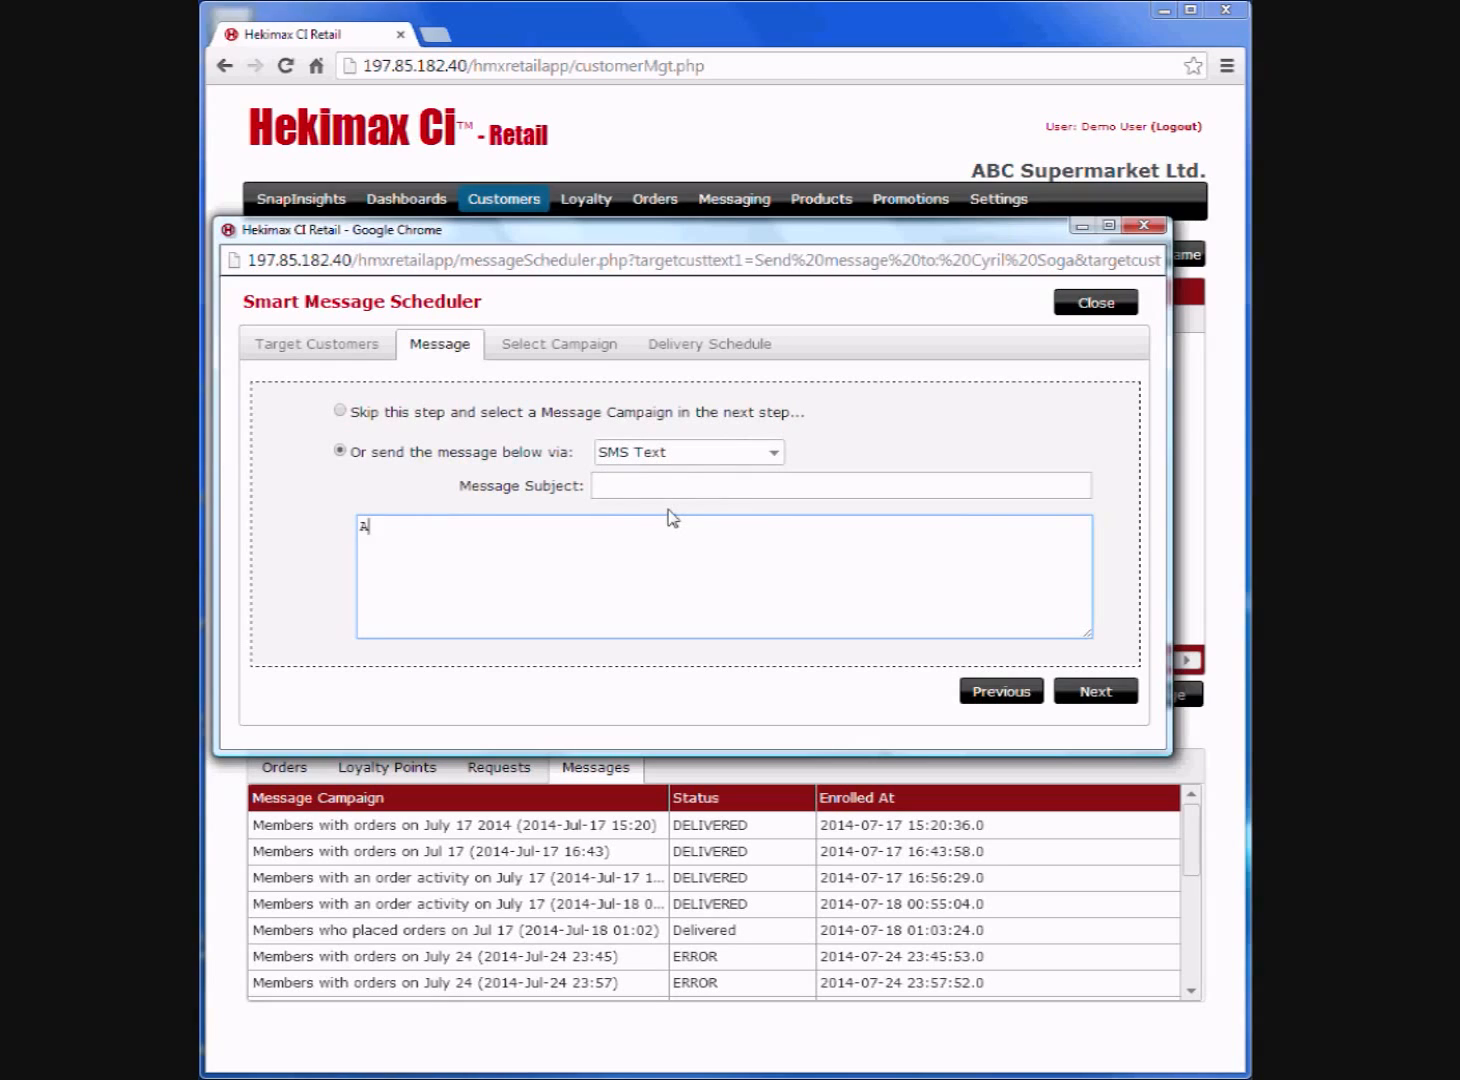
{"action": "left_click", "coordinate": [1090, 690]}
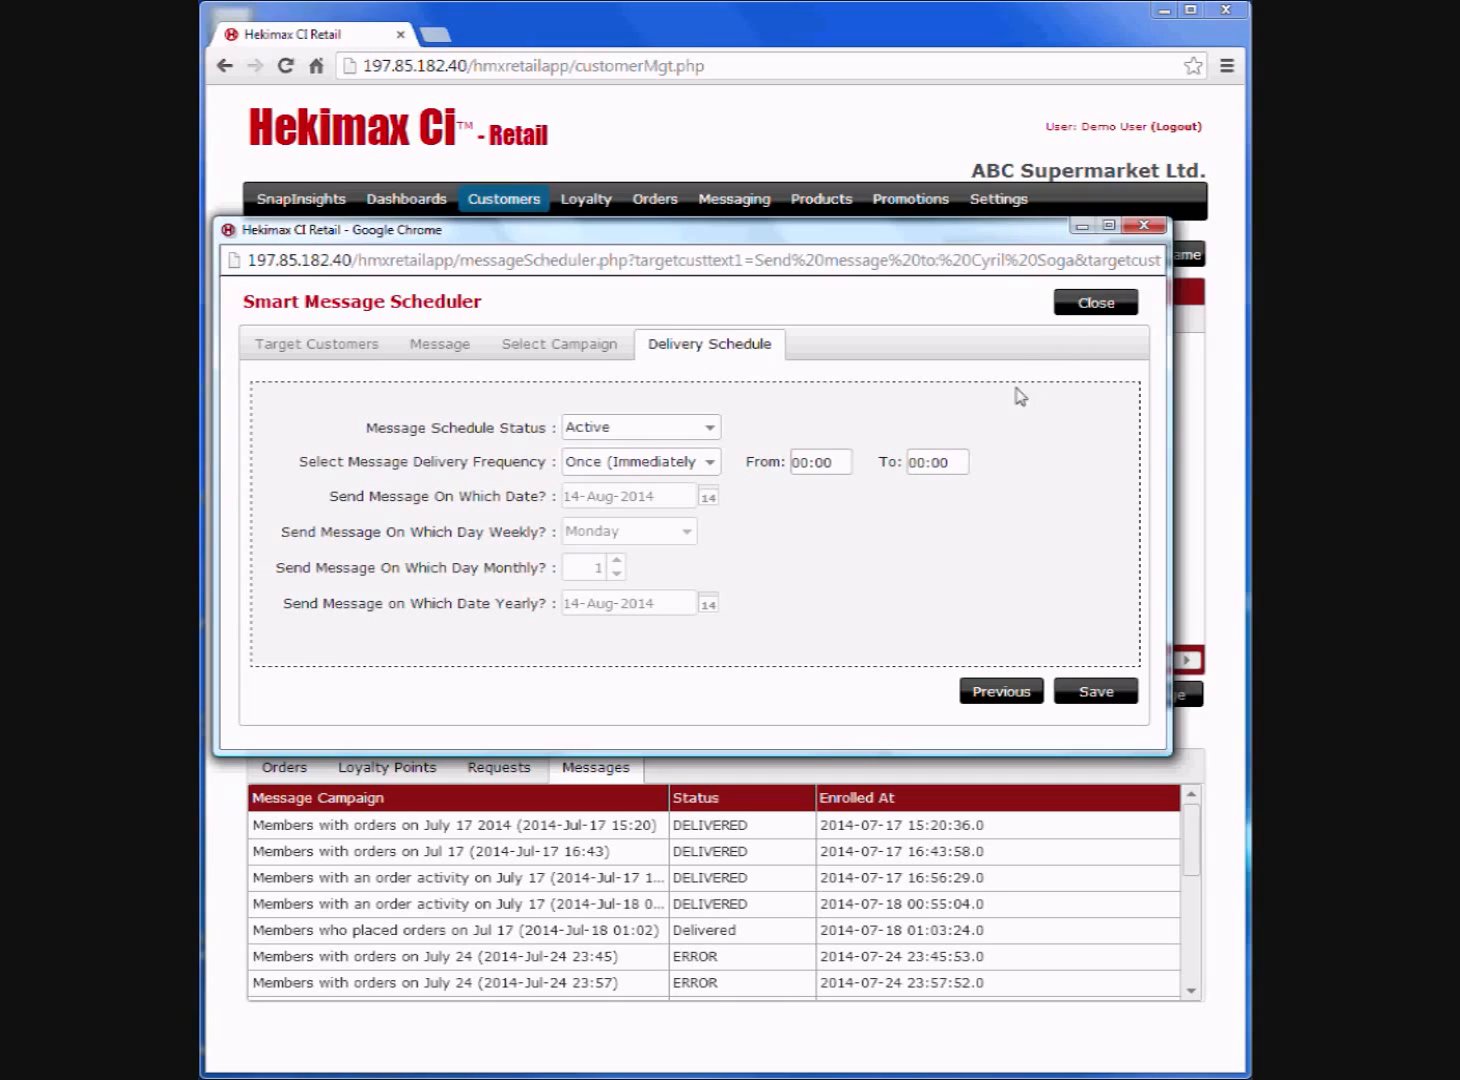
{"action": "left_click", "coordinate": [1096, 303]}
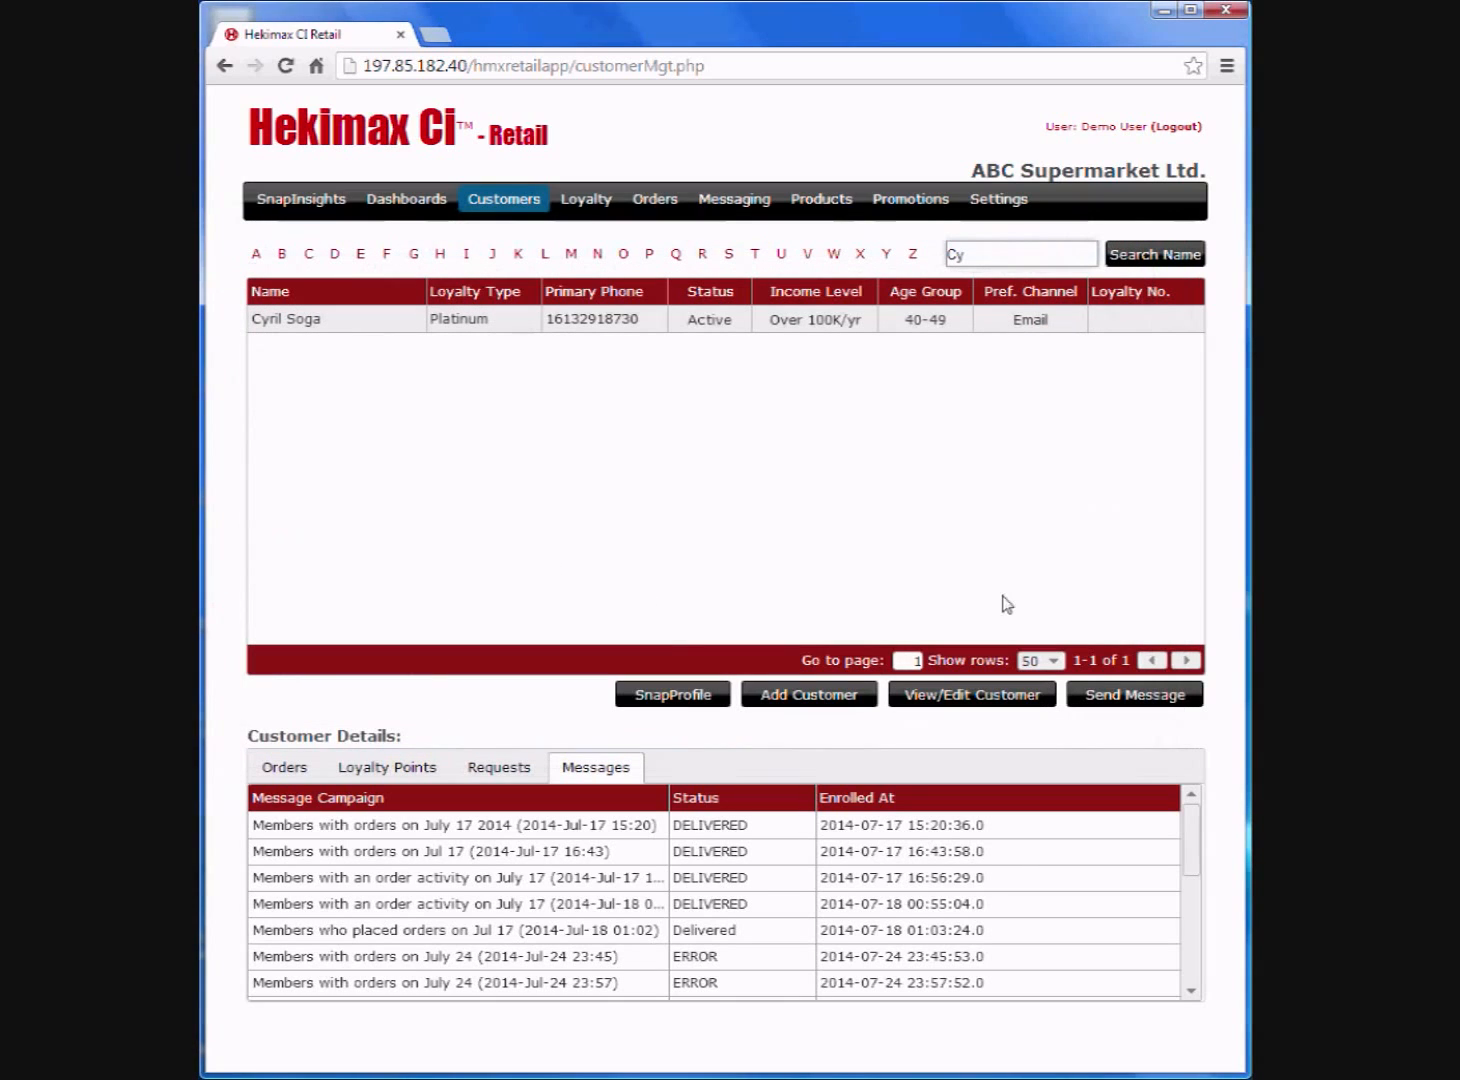
Step: Start a new customer record with a Bronze loyalty card, the customer's first and last name, primary phone and the Eastern region
{"action": "left_click", "coordinate": [809, 700]}
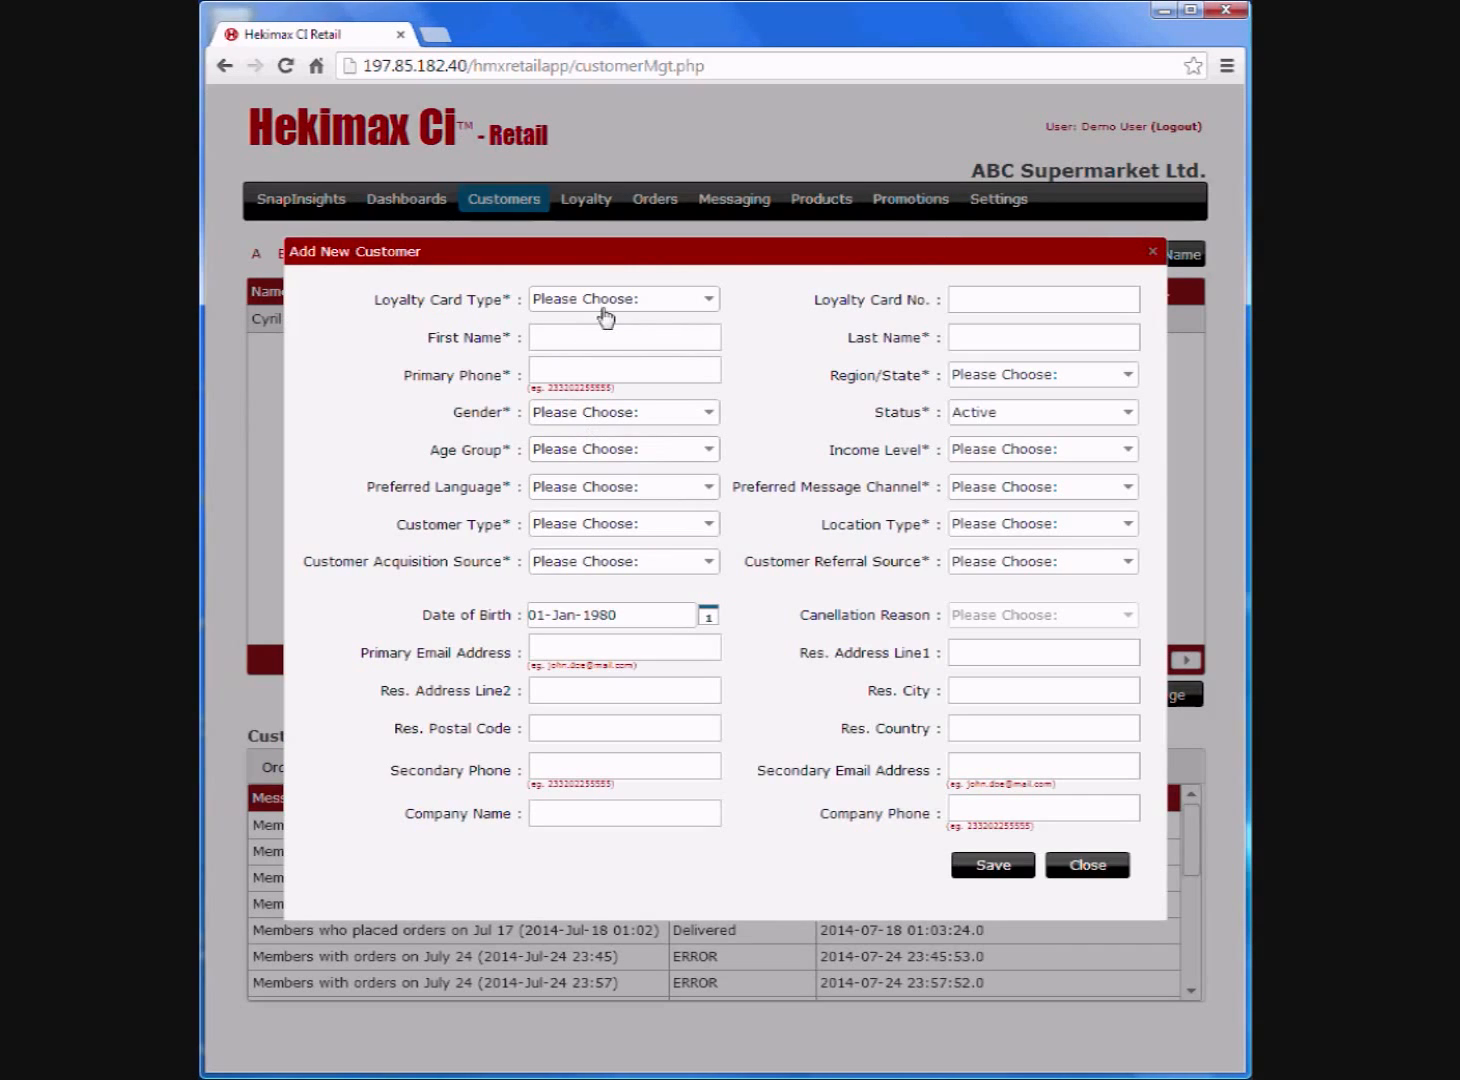
{"action": "left_click", "coordinate": [604, 309]}
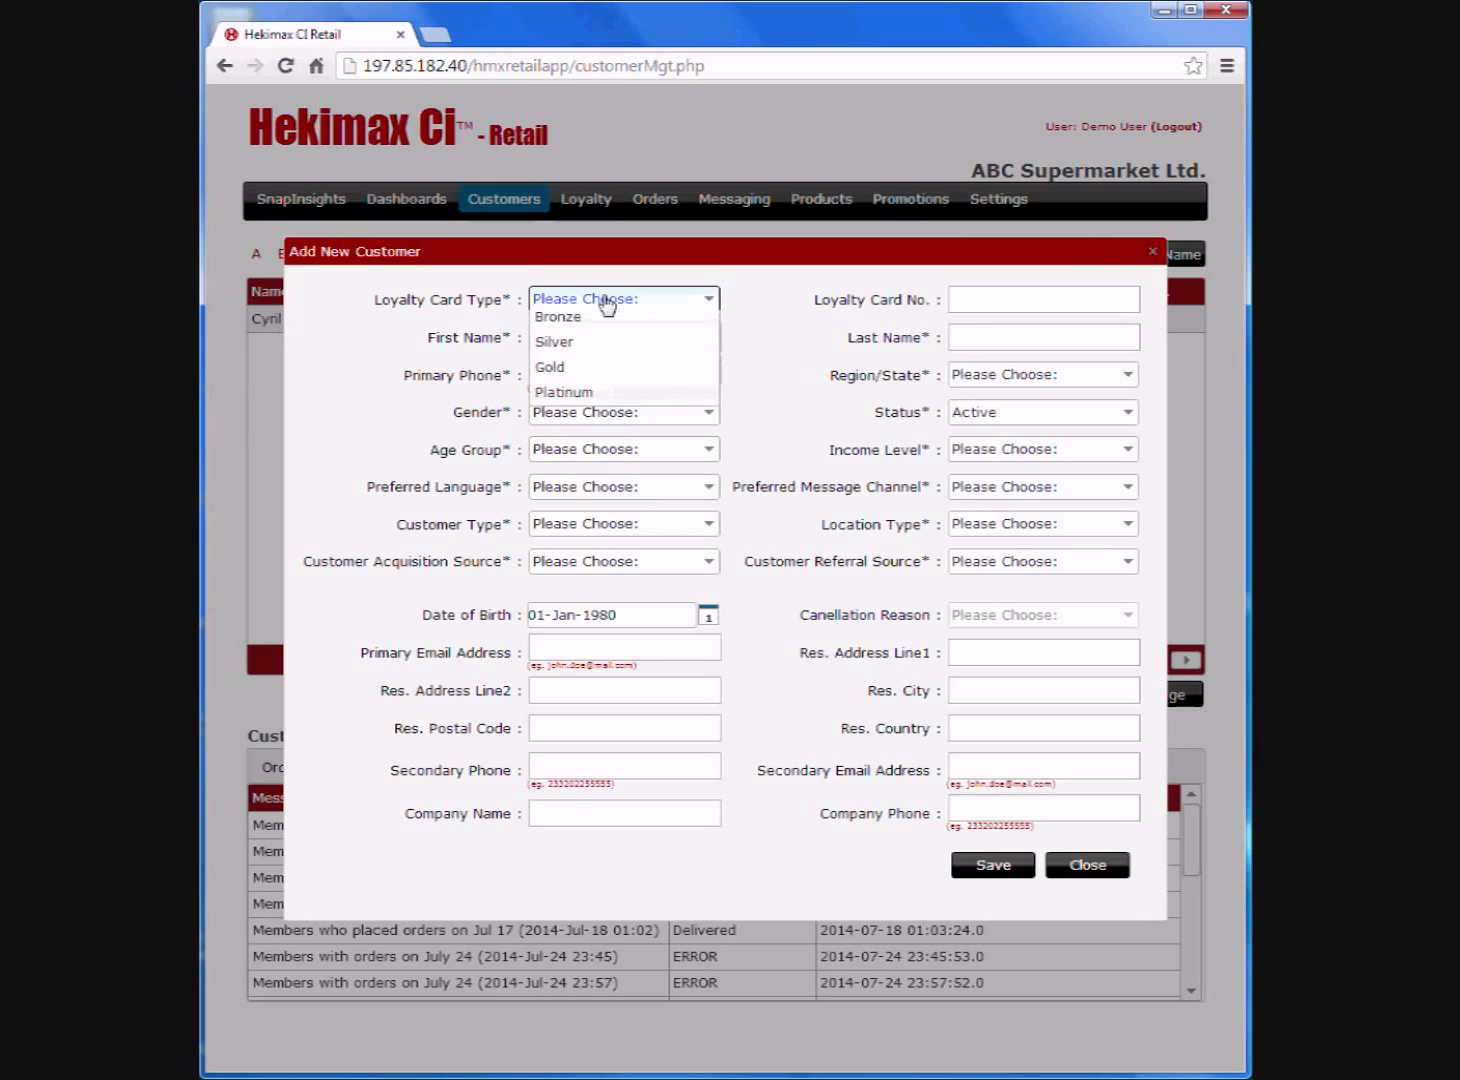
{"action": "left_click", "coordinate": [596, 318]}
{"action": "left_click", "coordinate": [591, 338]}
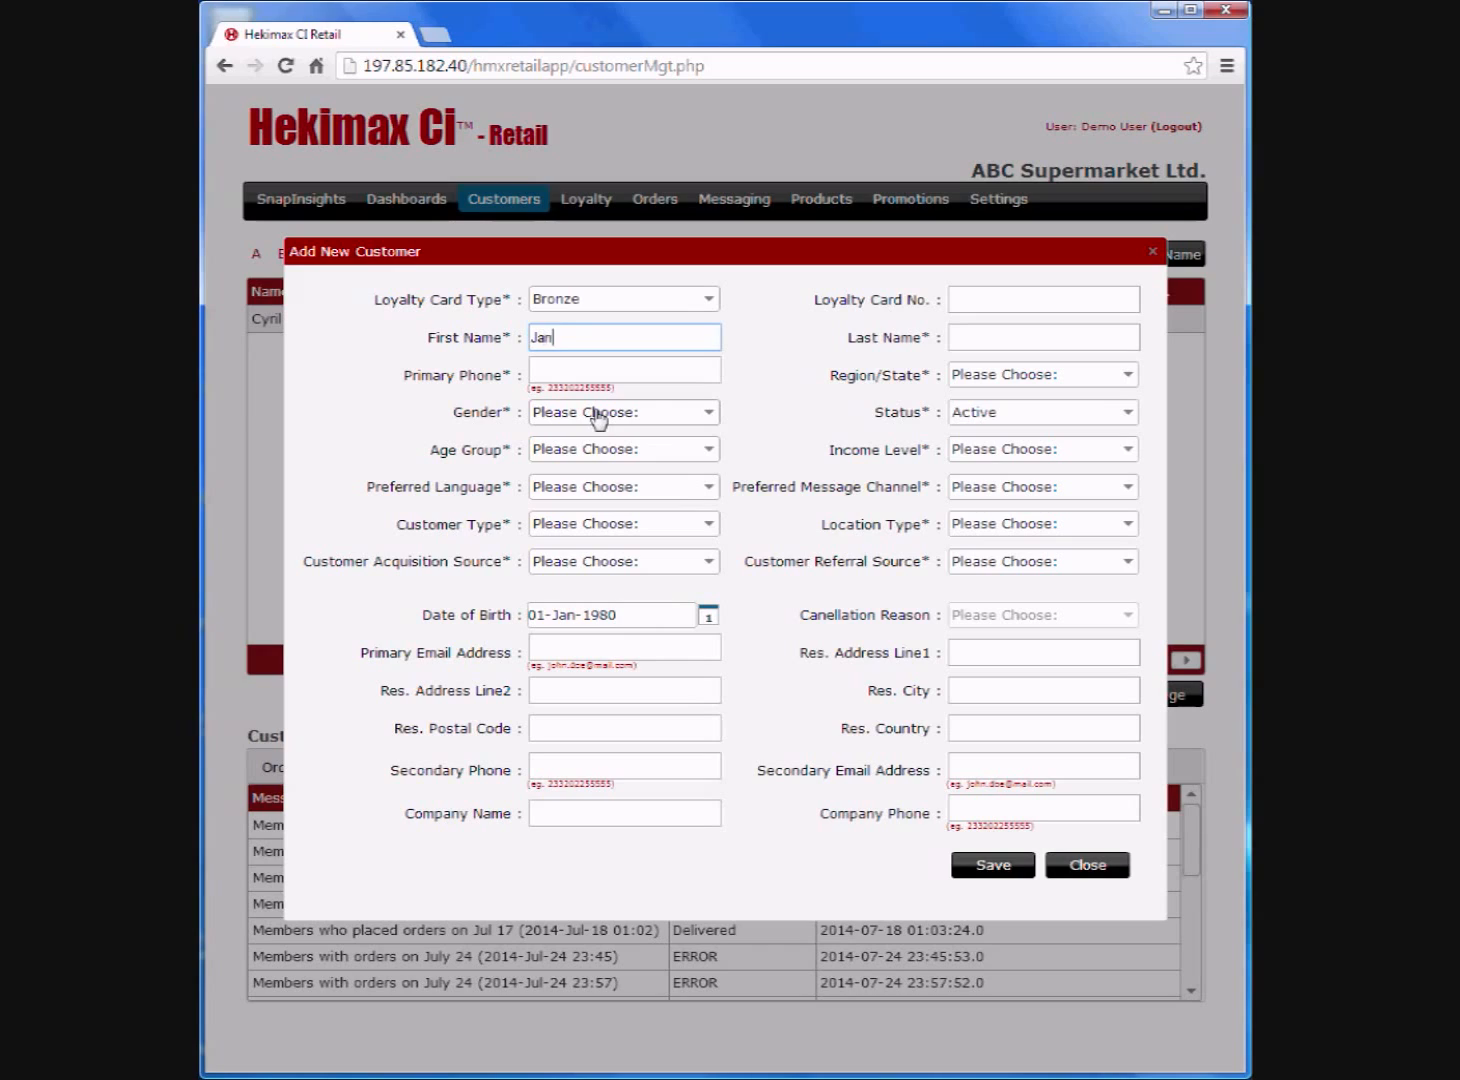
{"action": "key", "text": "Tab"}
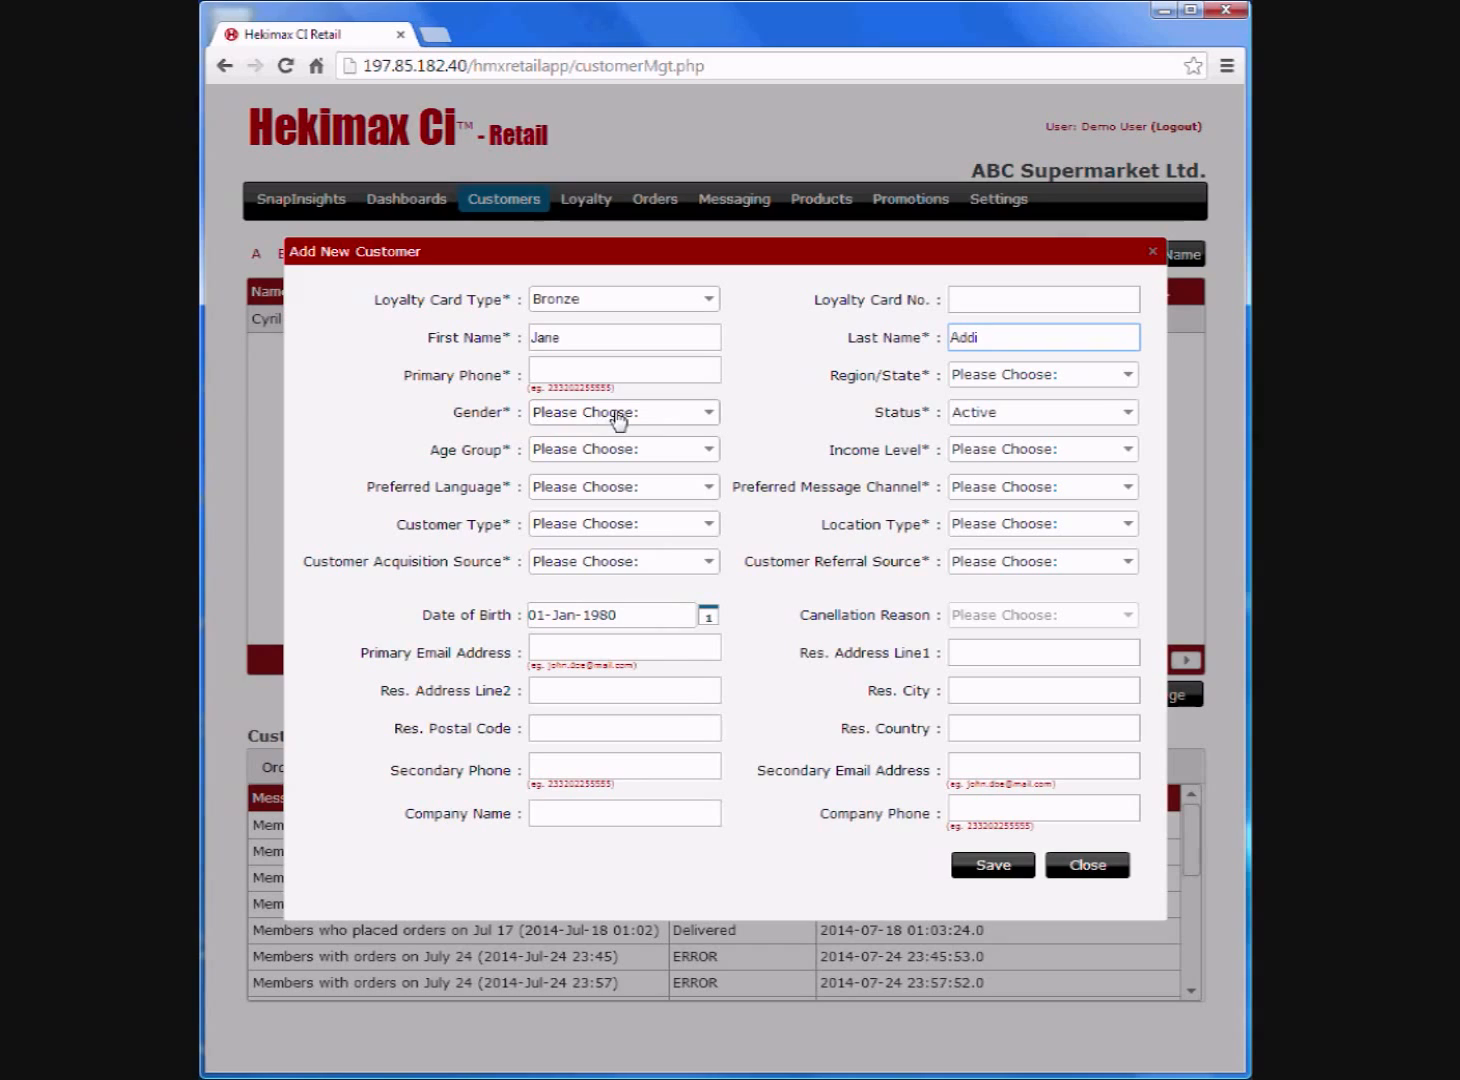
{"action": "left_click", "coordinate": [572, 366]}
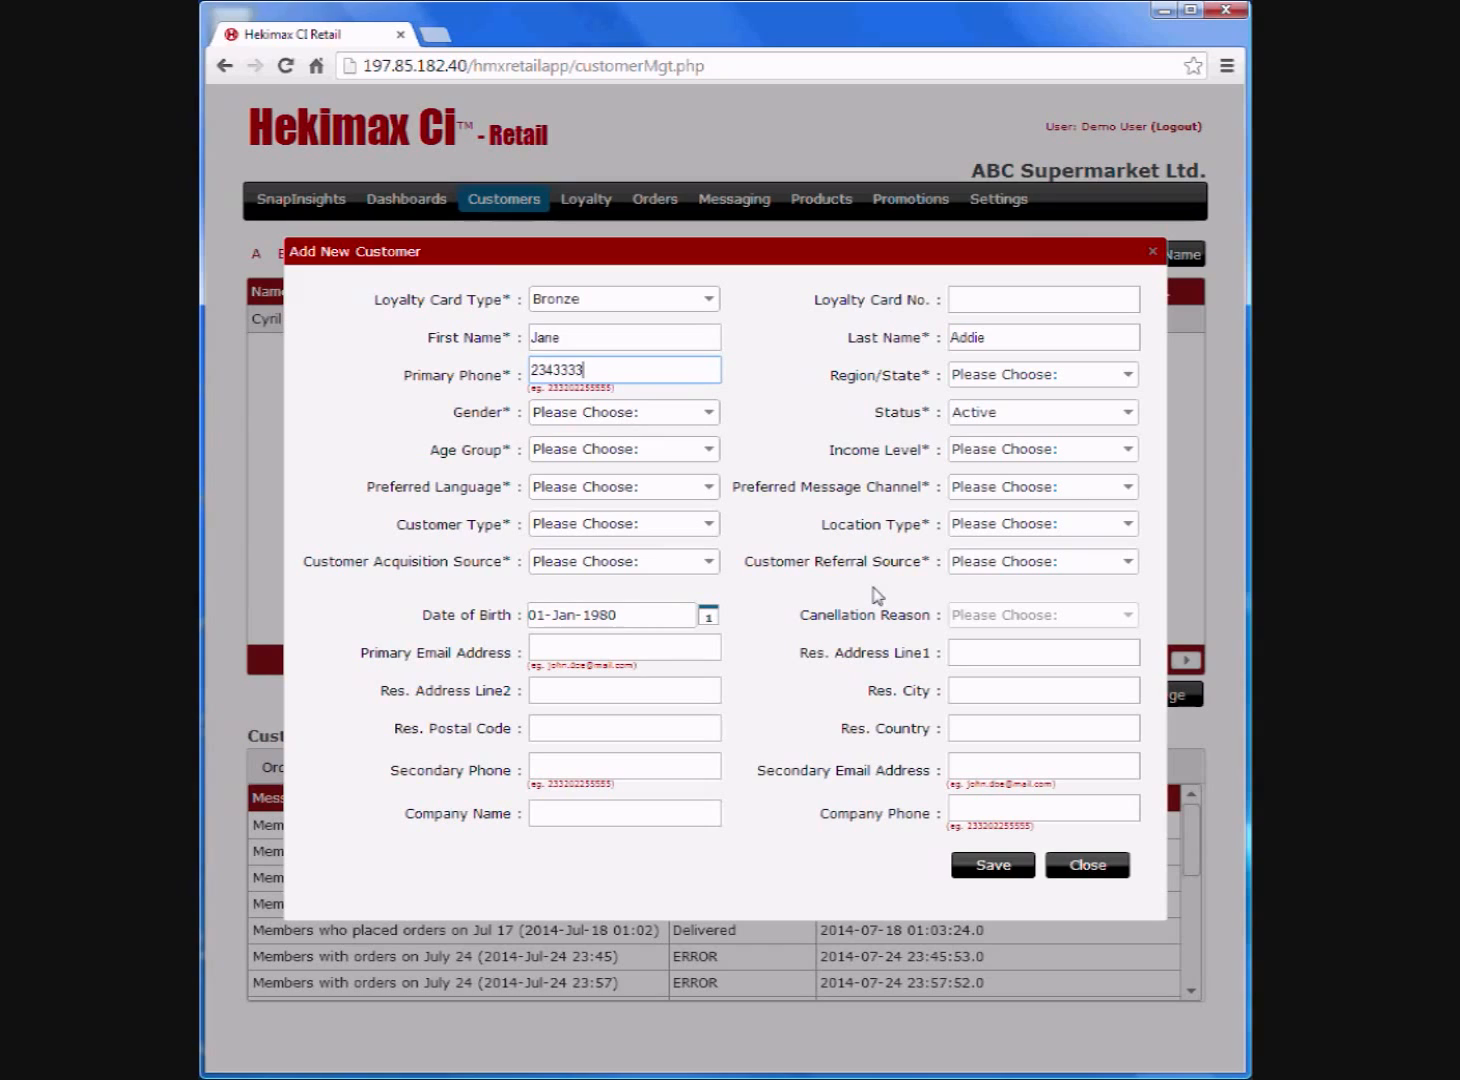
{"action": "left_click", "coordinate": [1040, 373]}
{"action": "left_click", "coordinate": [1020, 425]}
Step: Set the new customer's gender to Female, age group to 25-29 and income level to 12K-24K/yr
{"action": "left_click", "coordinate": [655, 414]}
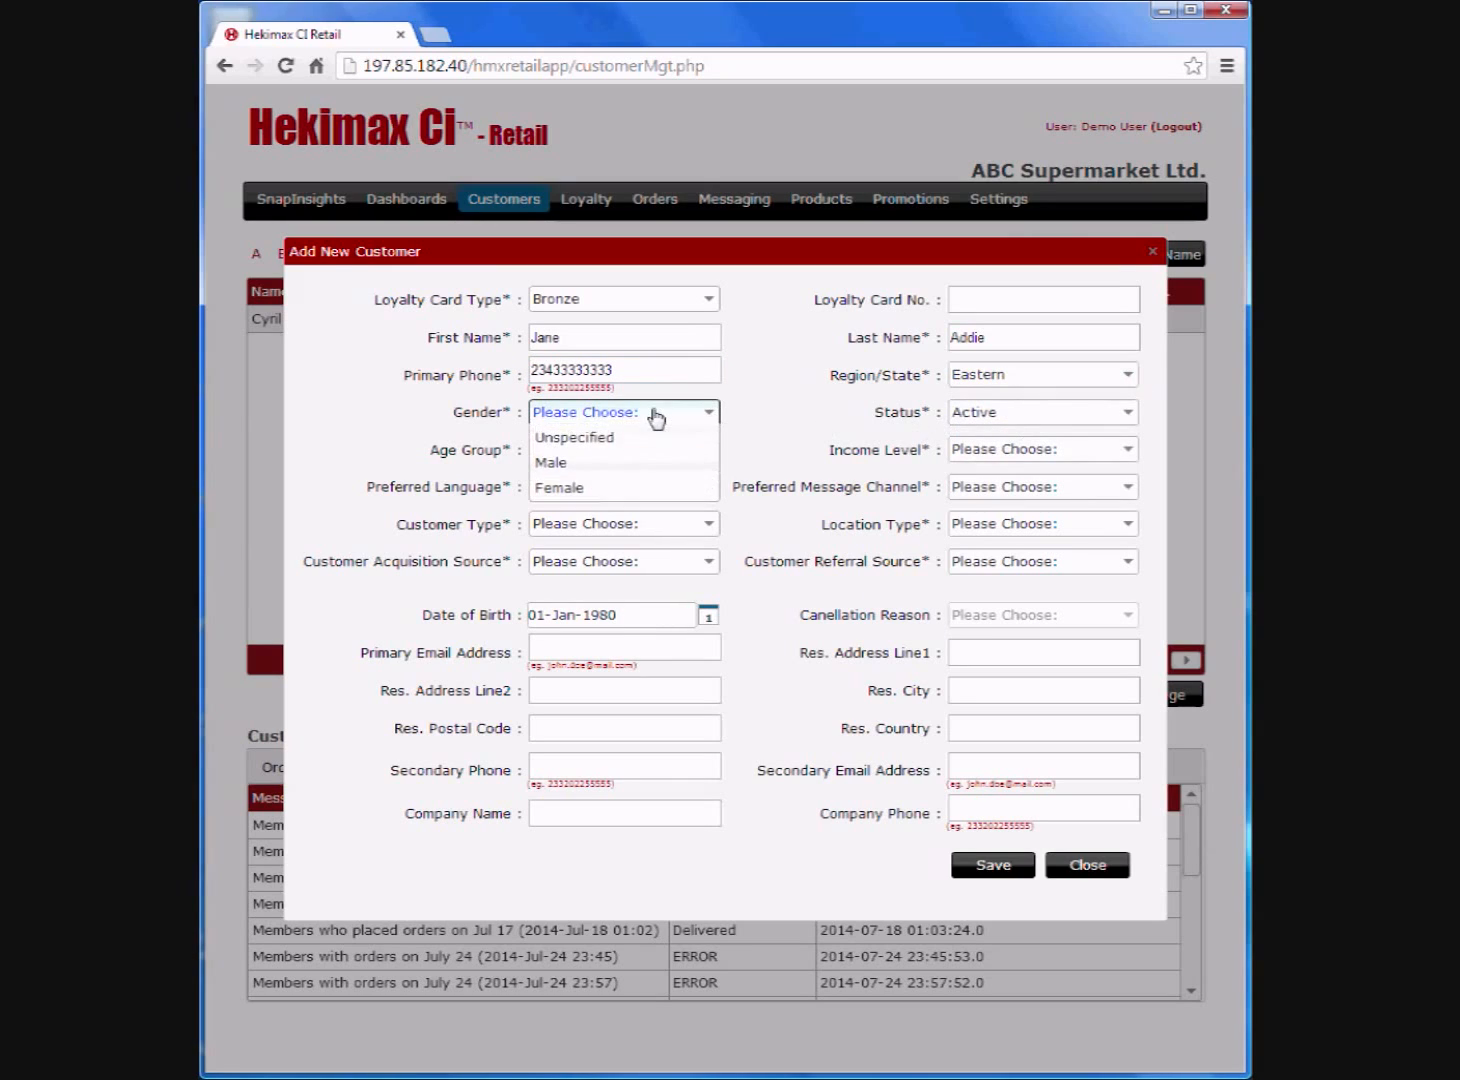
{"action": "left_click", "coordinate": [596, 488]}
{"action": "left_click", "coordinate": [602, 452]}
{"action": "left_click", "coordinate": [565, 527]}
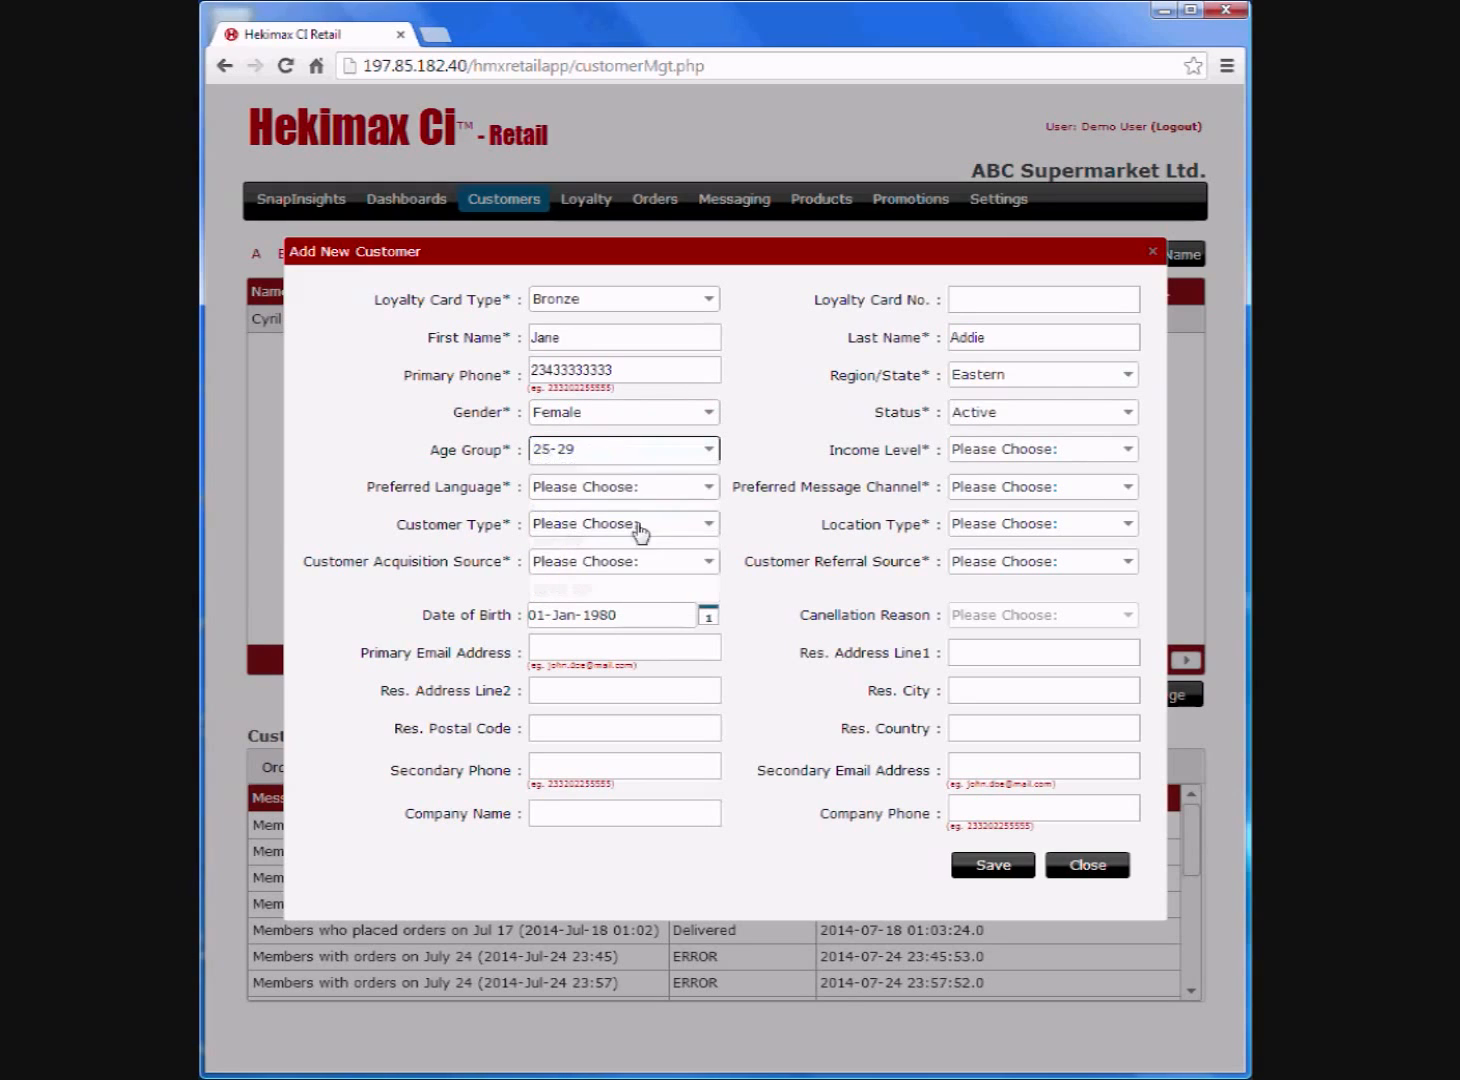
{"action": "left_click", "coordinate": [1008, 452]}
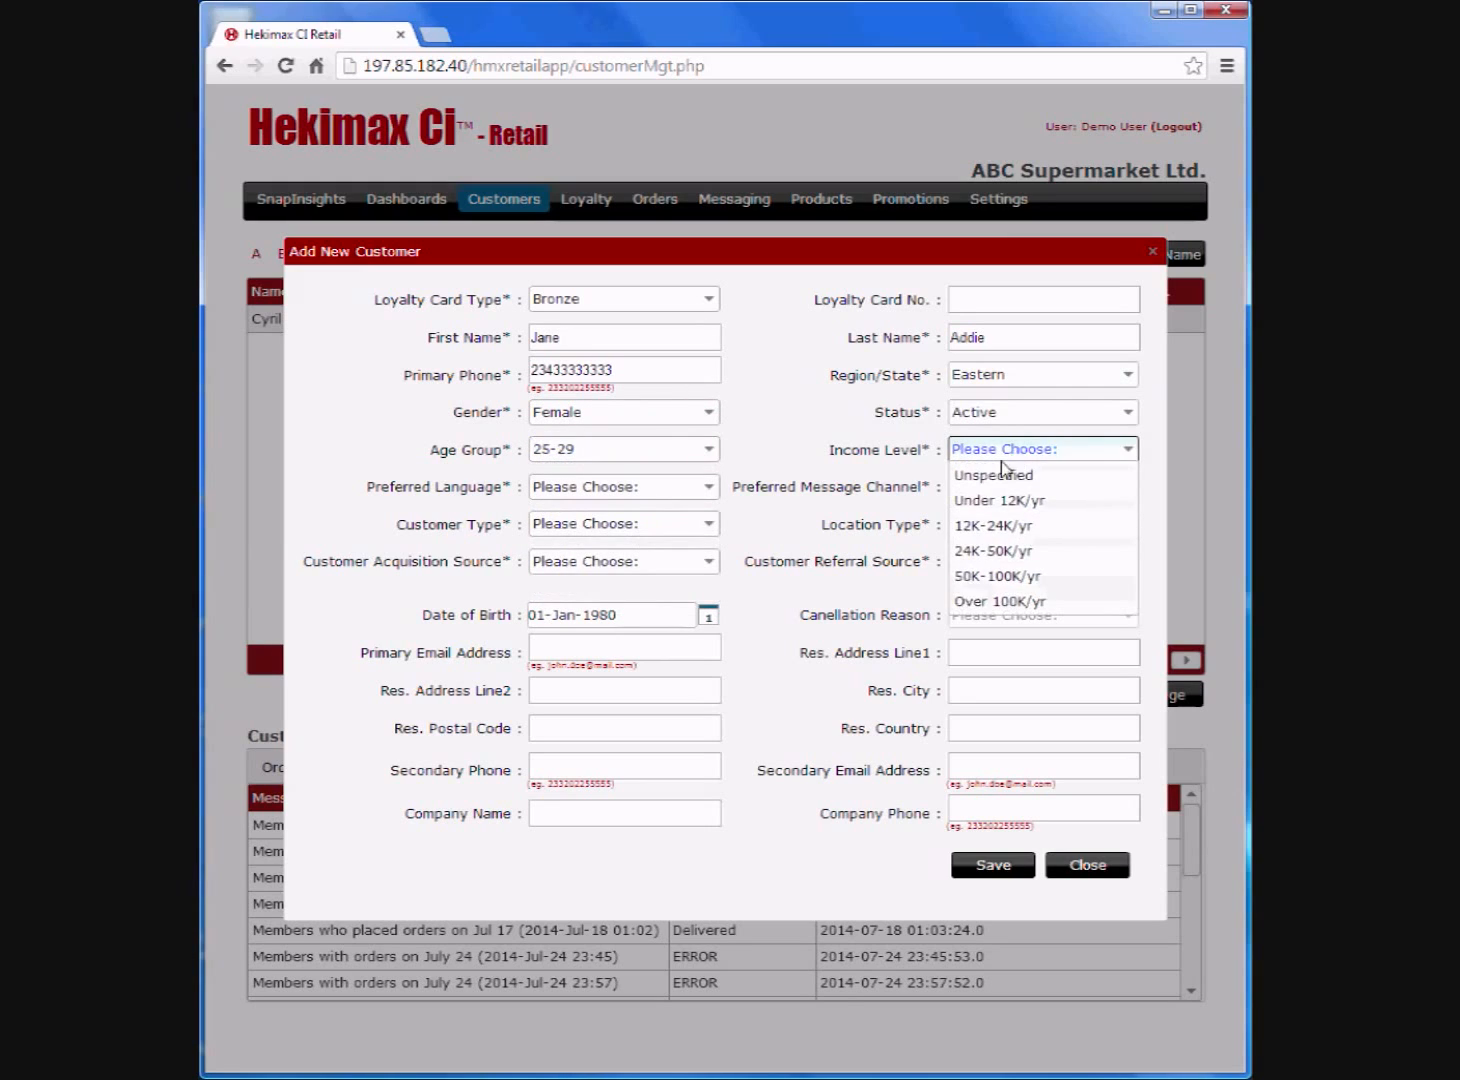
{"action": "left_click", "coordinate": [1002, 523]}
Step: Set the new customer's preferred language to English and preferred message channel to SMS
{"action": "left_click", "coordinate": [672, 488]}
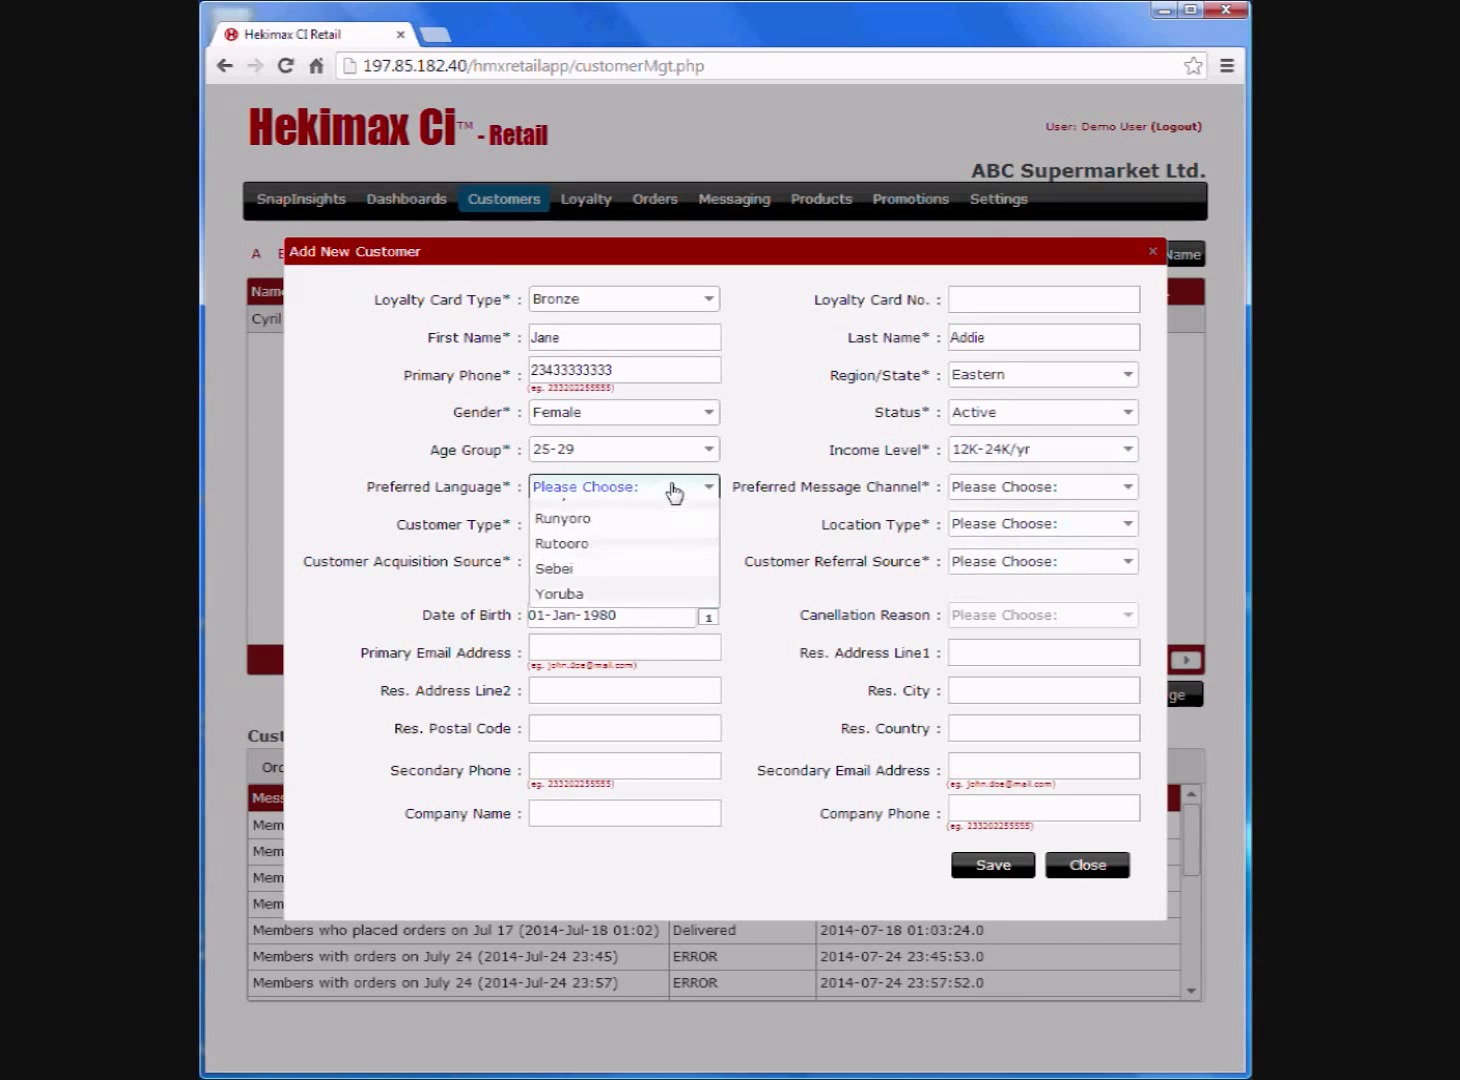
{"action": "left_click", "coordinate": [641, 517]}
{"action": "left_click", "coordinate": [955, 487]}
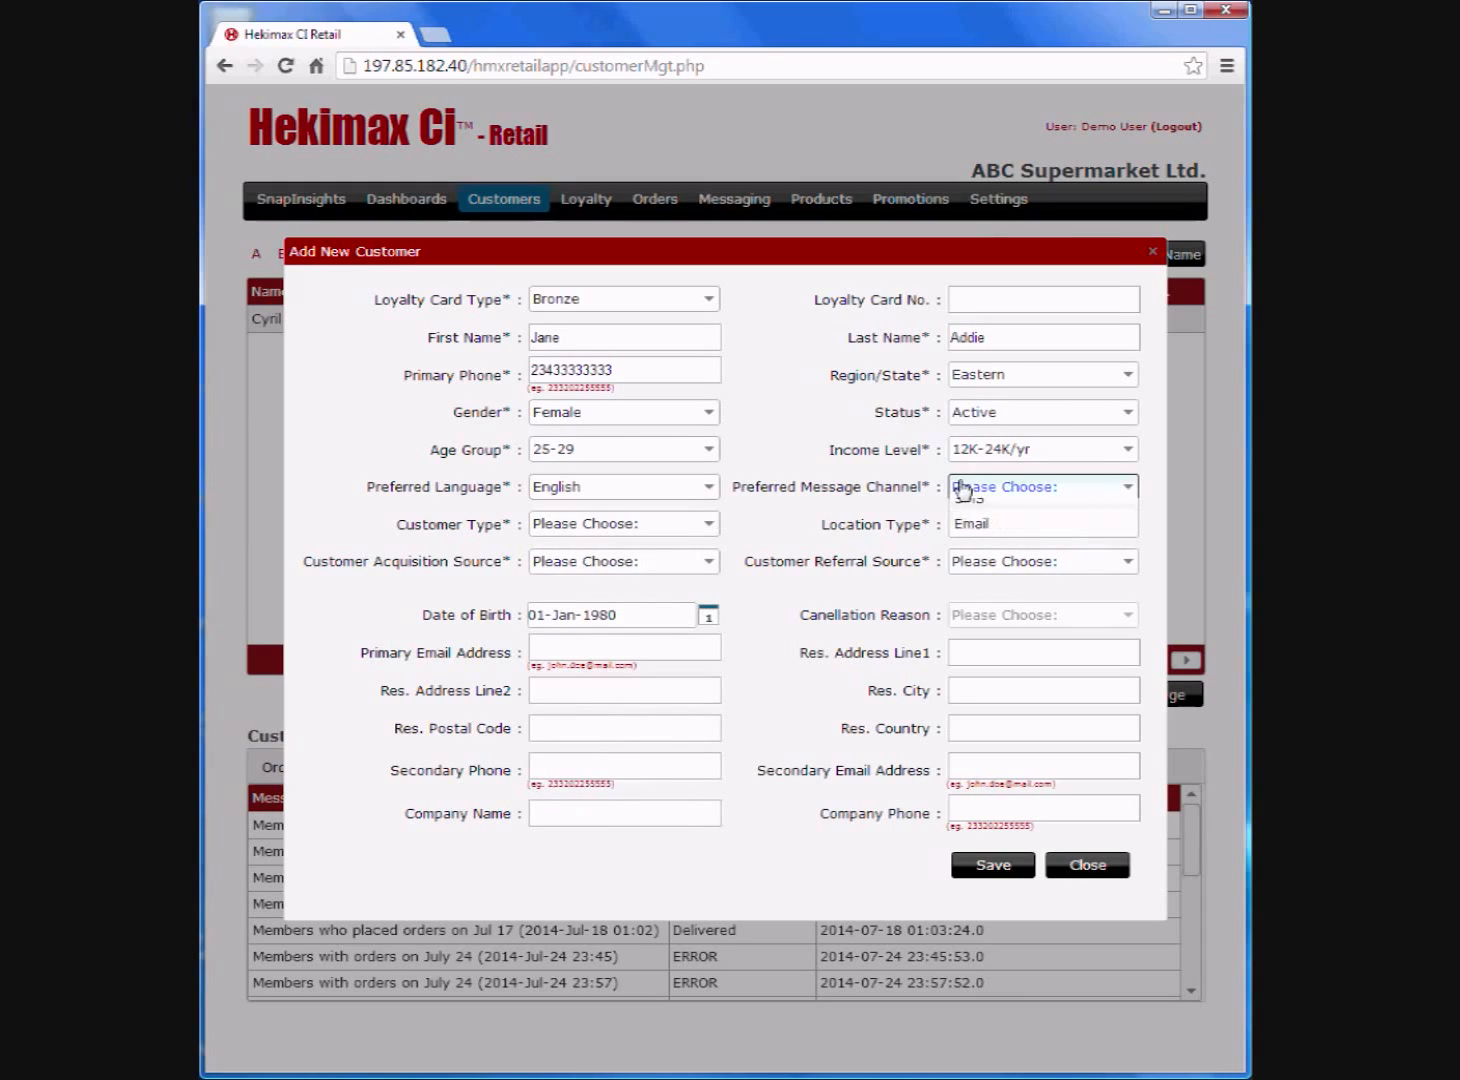
{"action": "left_click", "coordinate": [968, 537]}
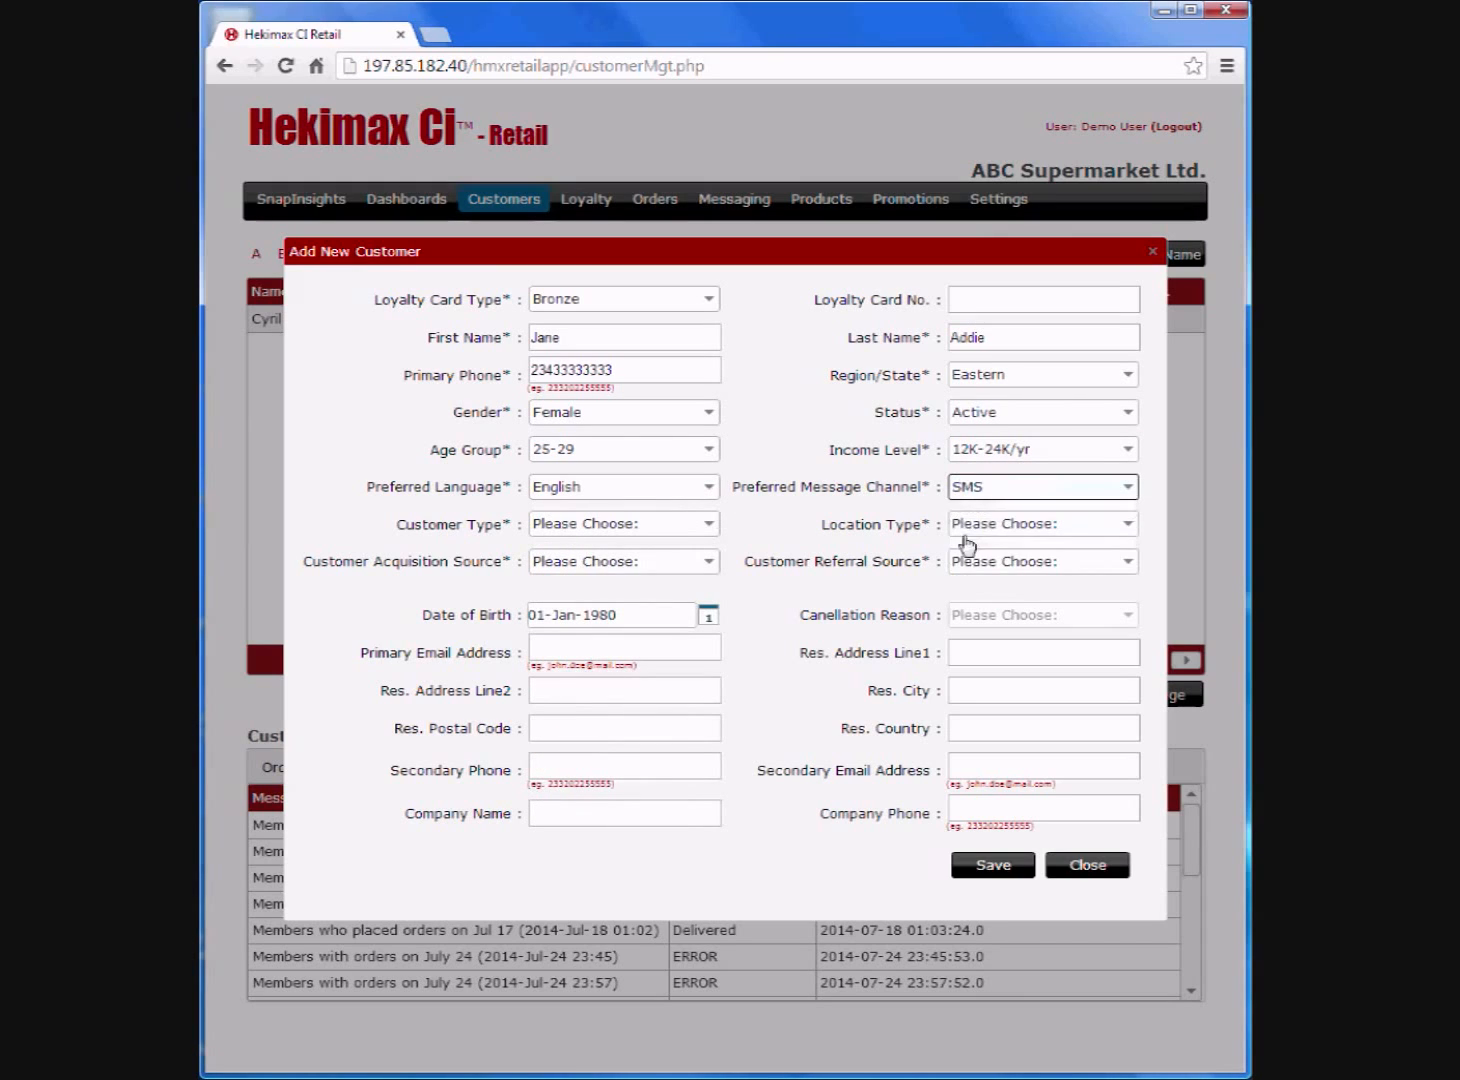
Step: Set the new customer's customer type to Self-Employed and location type to Urban-Core
{"action": "left_click", "coordinate": [658, 530]}
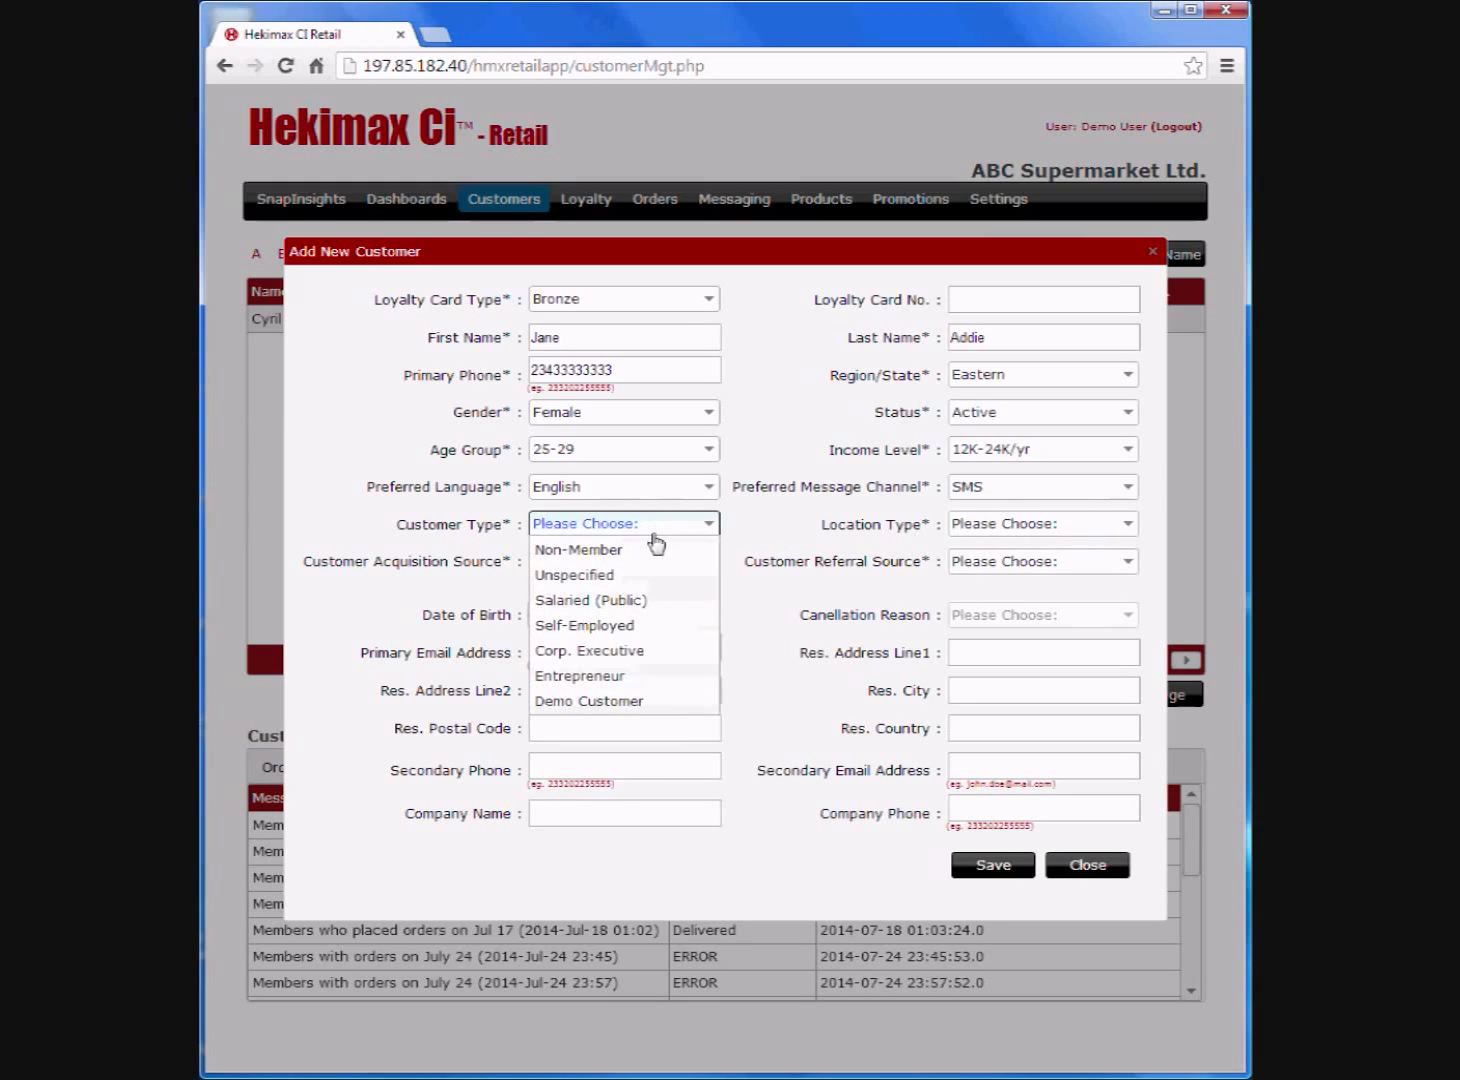
{"action": "left_click", "coordinate": [612, 627]}
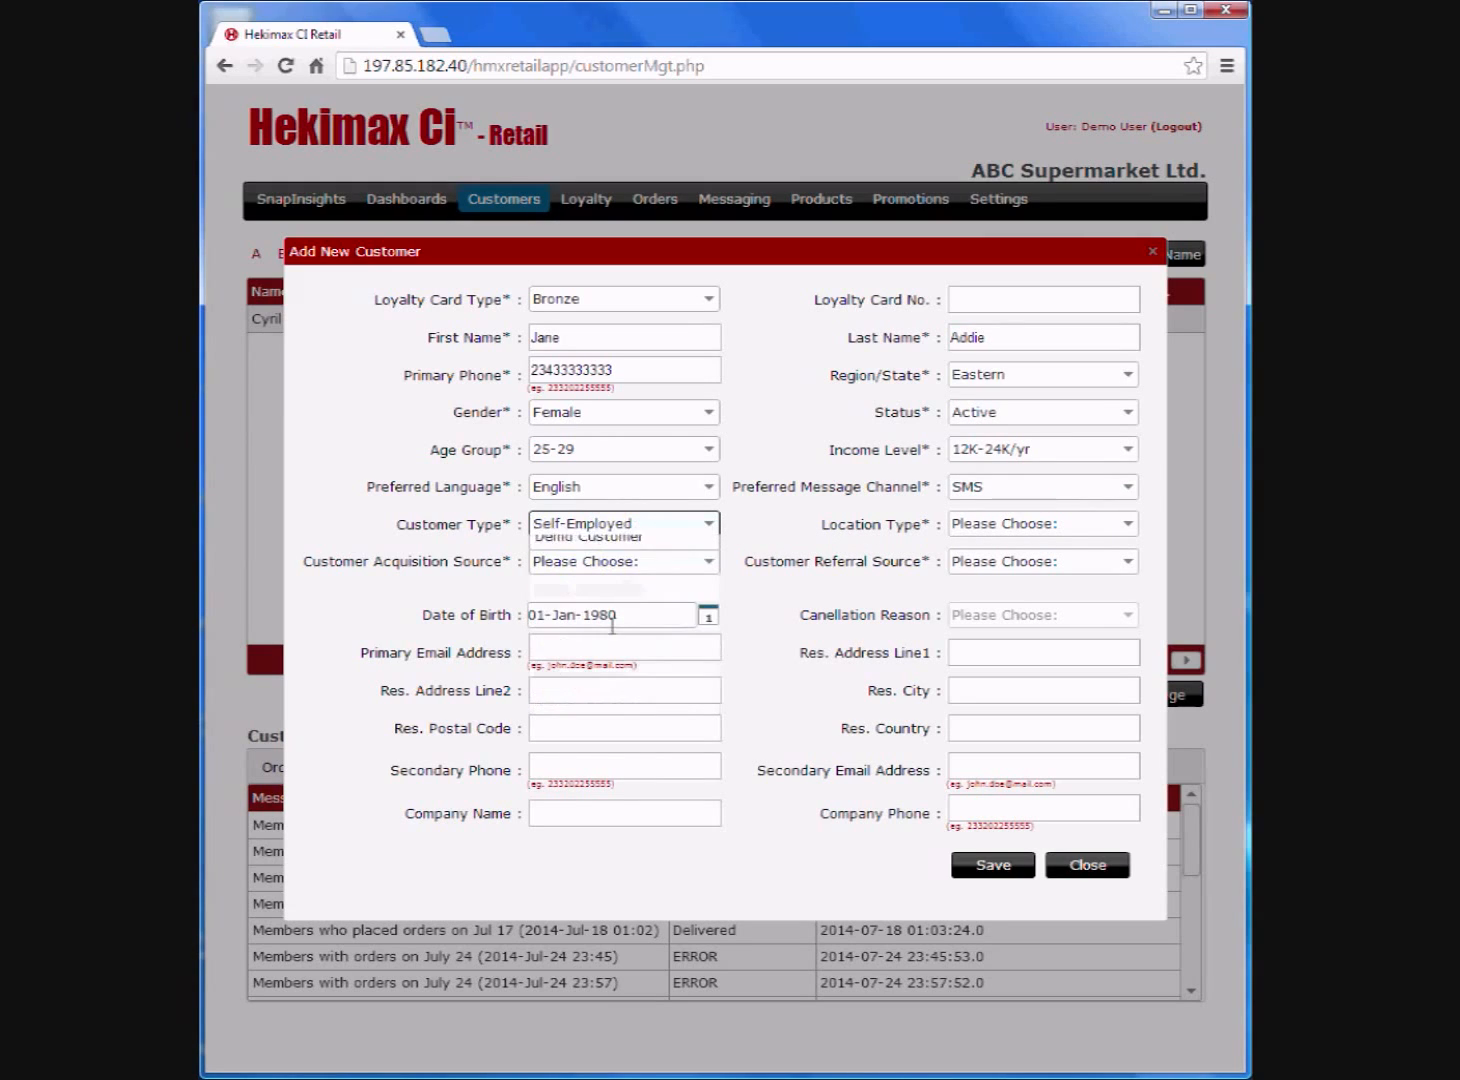
{"action": "left_click", "coordinate": [1020, 528]}
{"action": "left_click", "coordinate": [995, 600]}
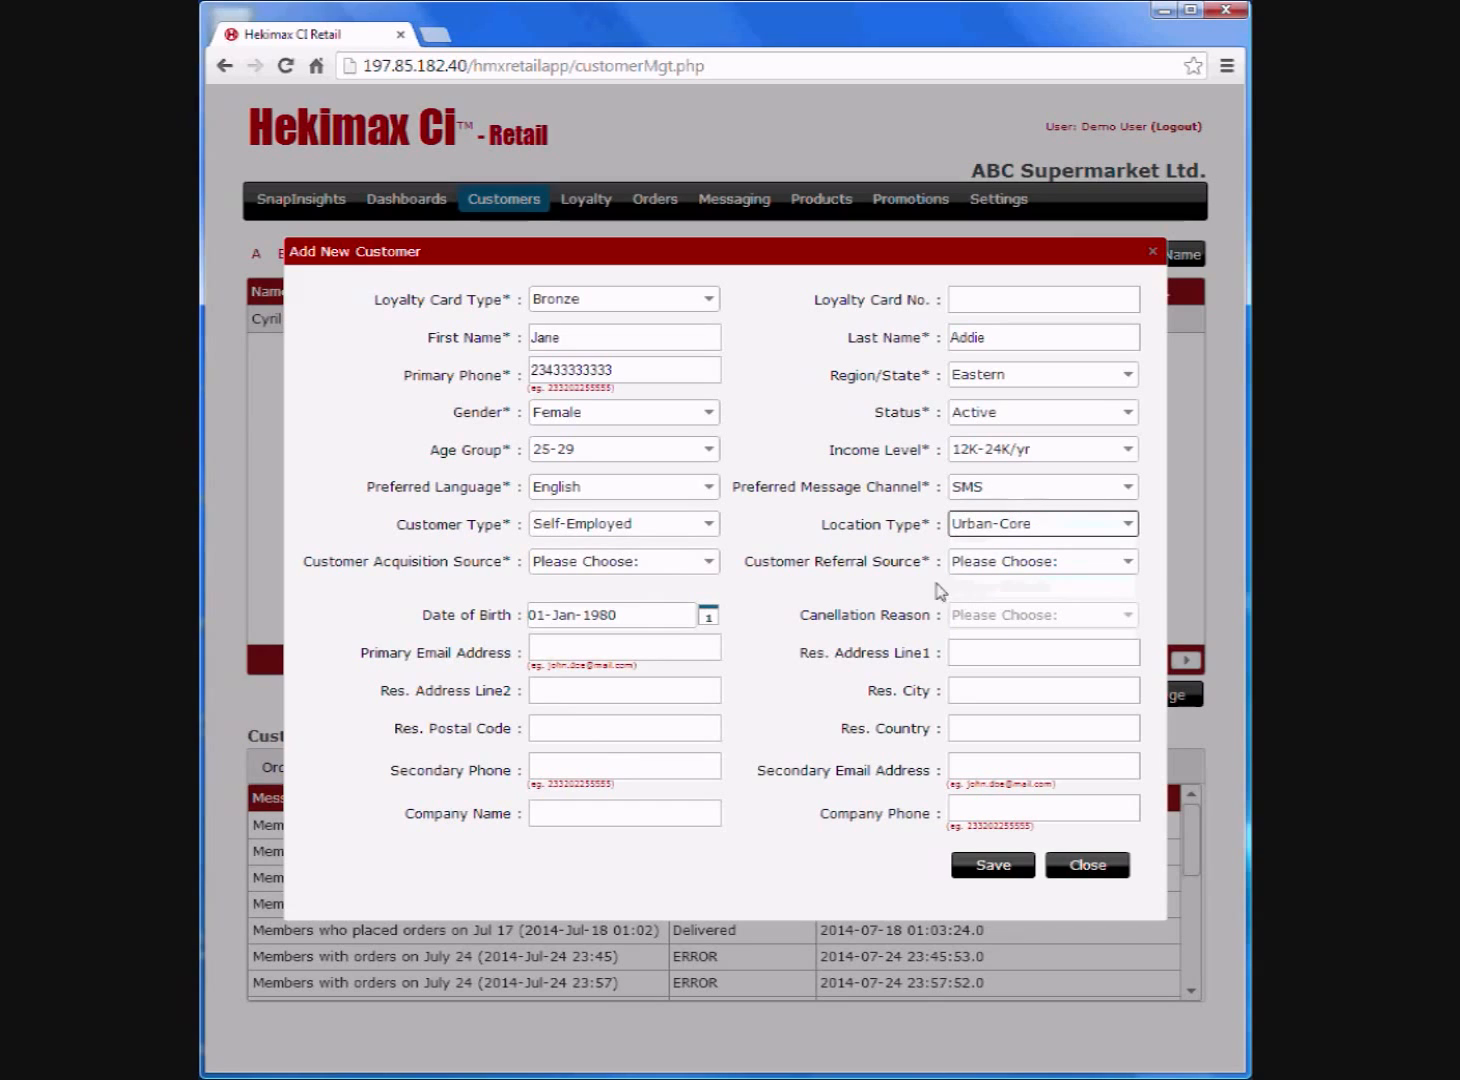
Step: Set the new customer's acquisition source to In-Store and referral source to Sales Staff
{"action": "left_click", "coordinate": [668, 564]}
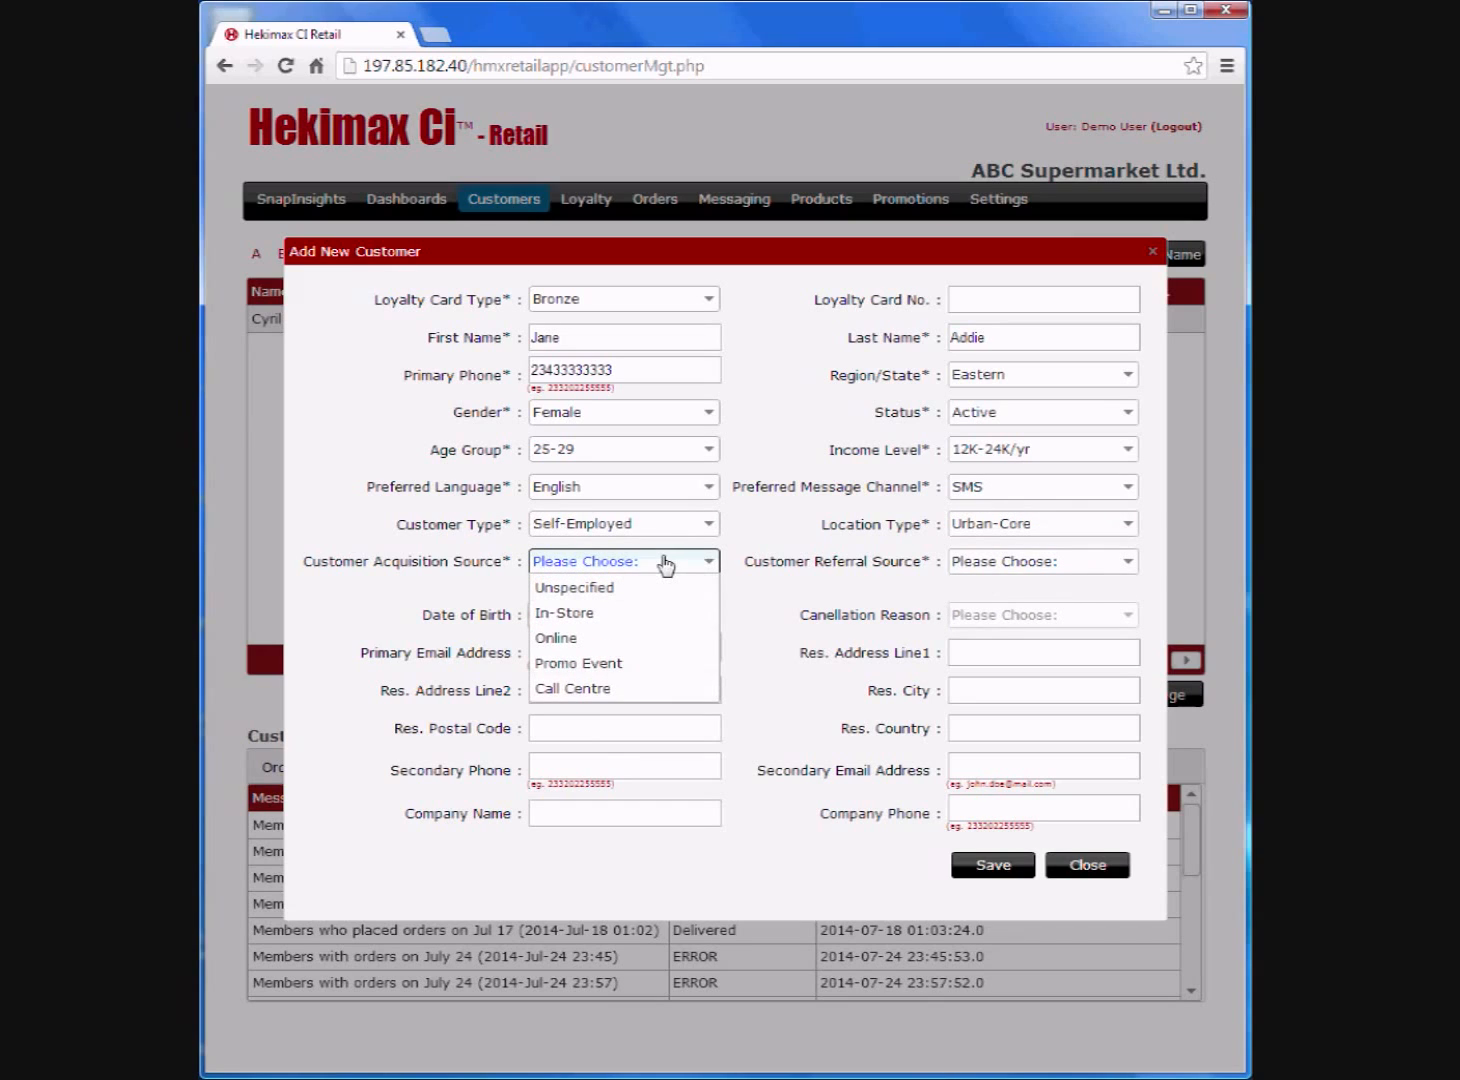
{"action": "left_click", "coordinate": [626, 612]}
{"action": "left_click", "coordinate": [965, 570]}
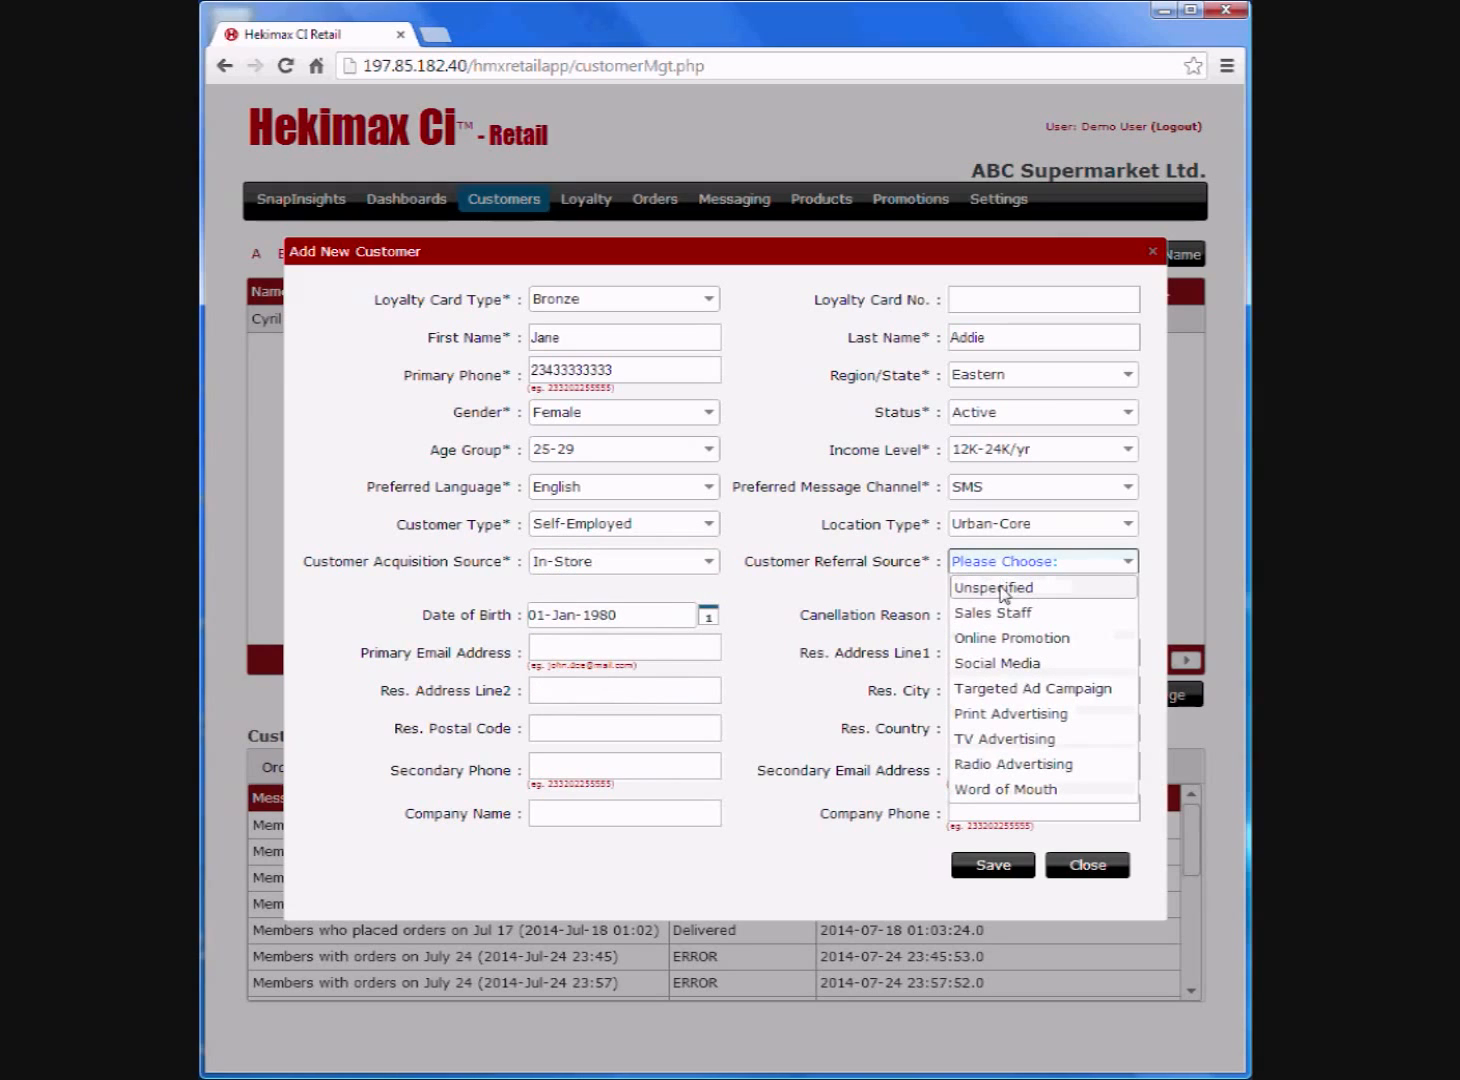
{"action": "left_click", "coordinate": [999, 614]}
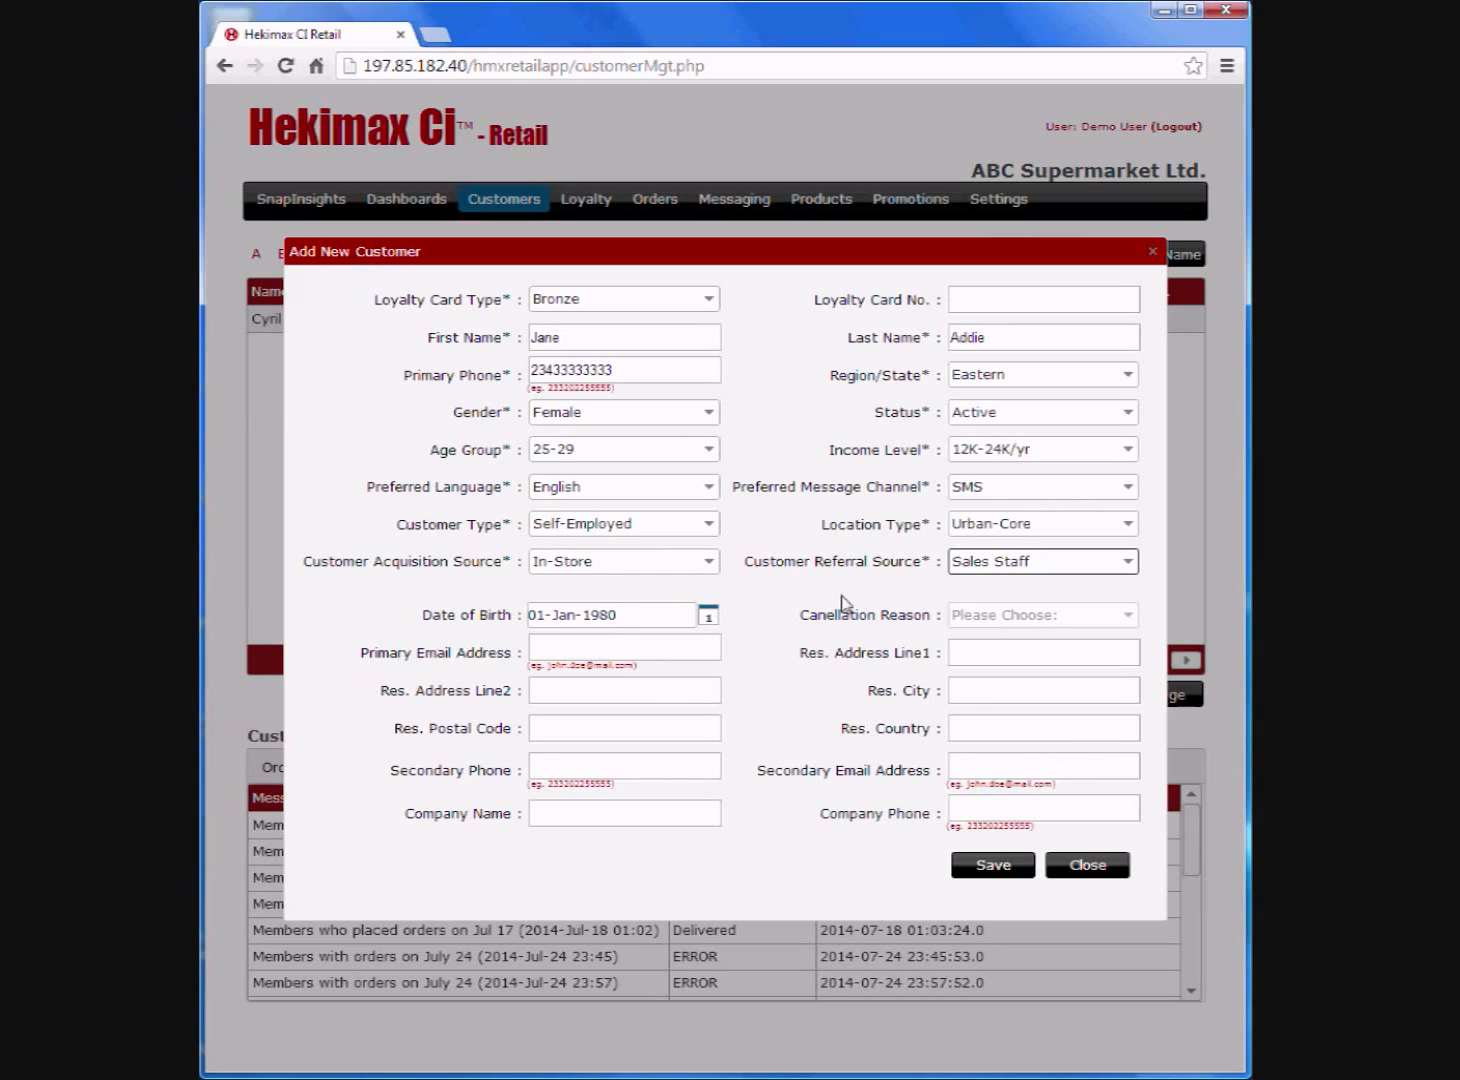
Step: Save the new customer record with SMS kept as the message channel, and close the customer form
{"action": "left_click", "coordinate": [985, 492]}
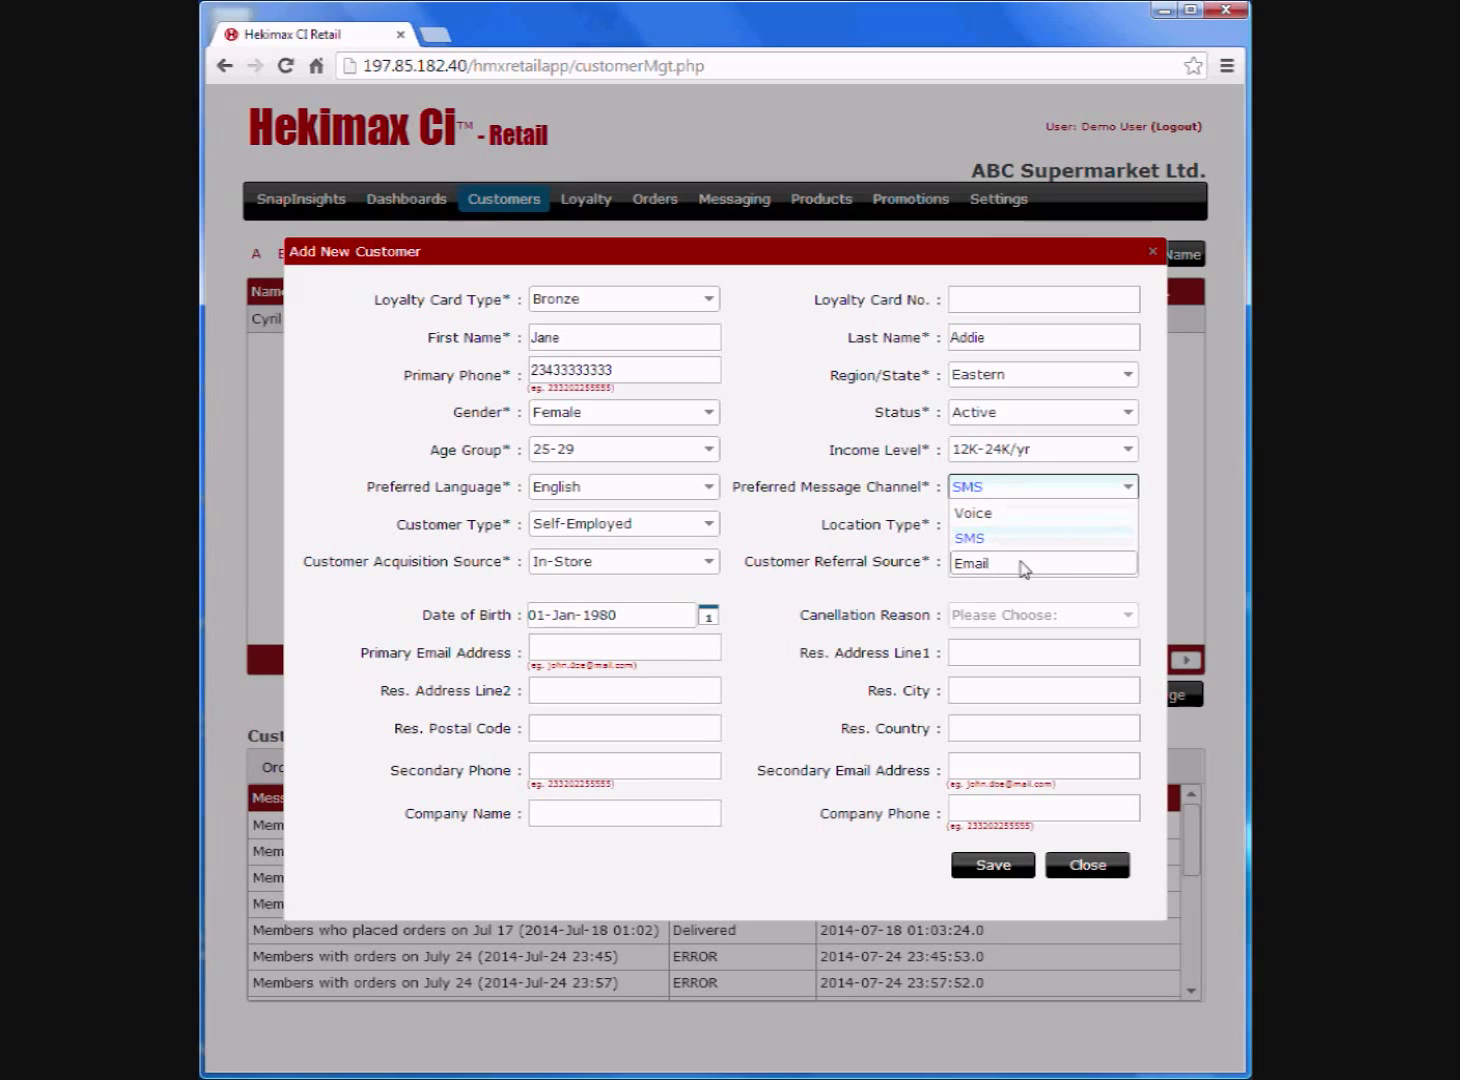
{"action": "left_click", "coordinate": [890, 556]}
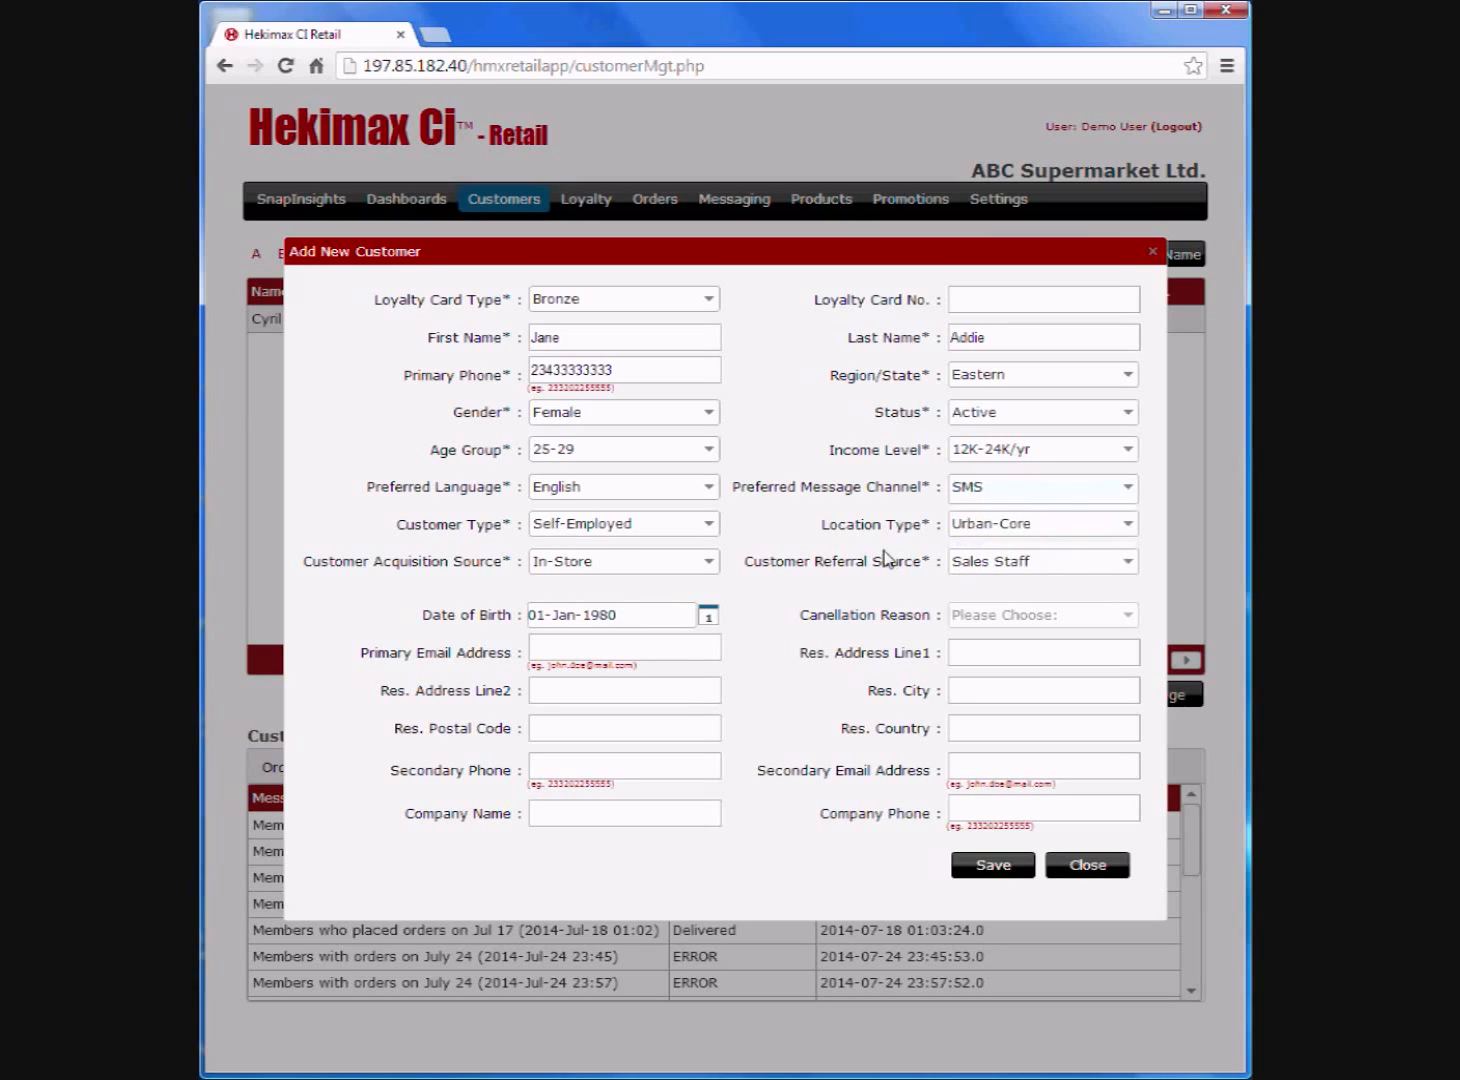
{"action": "left_click", "coordinate": [575, 647]}
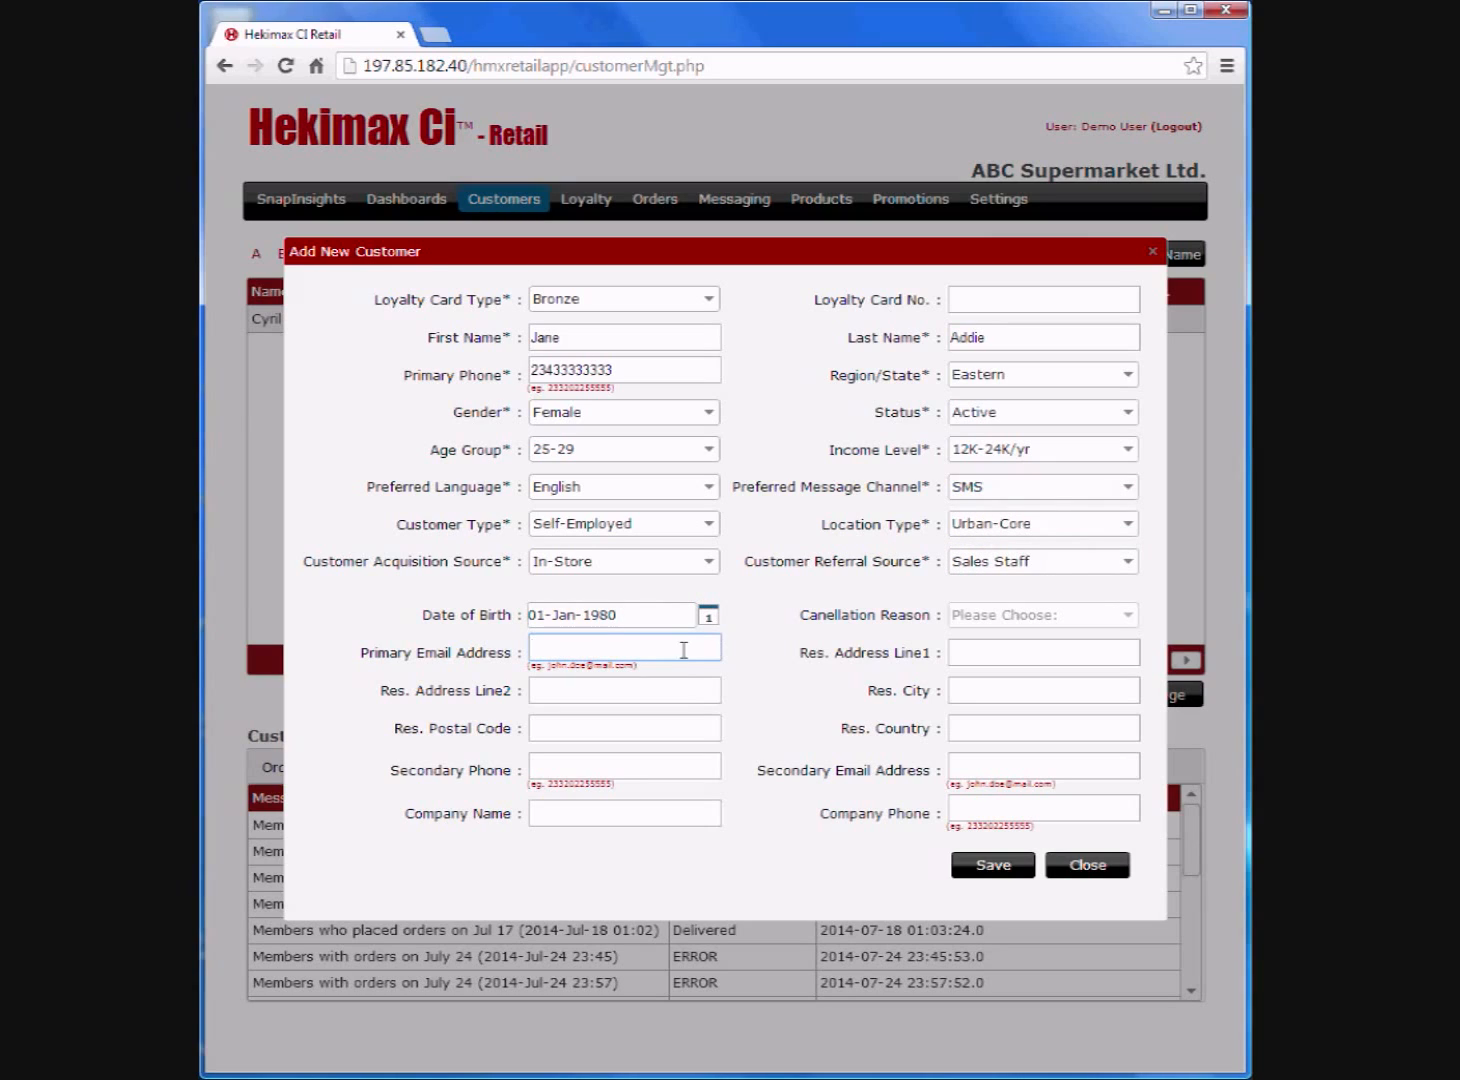
{"action": "left_click", "coordinate": [1010, 867]}
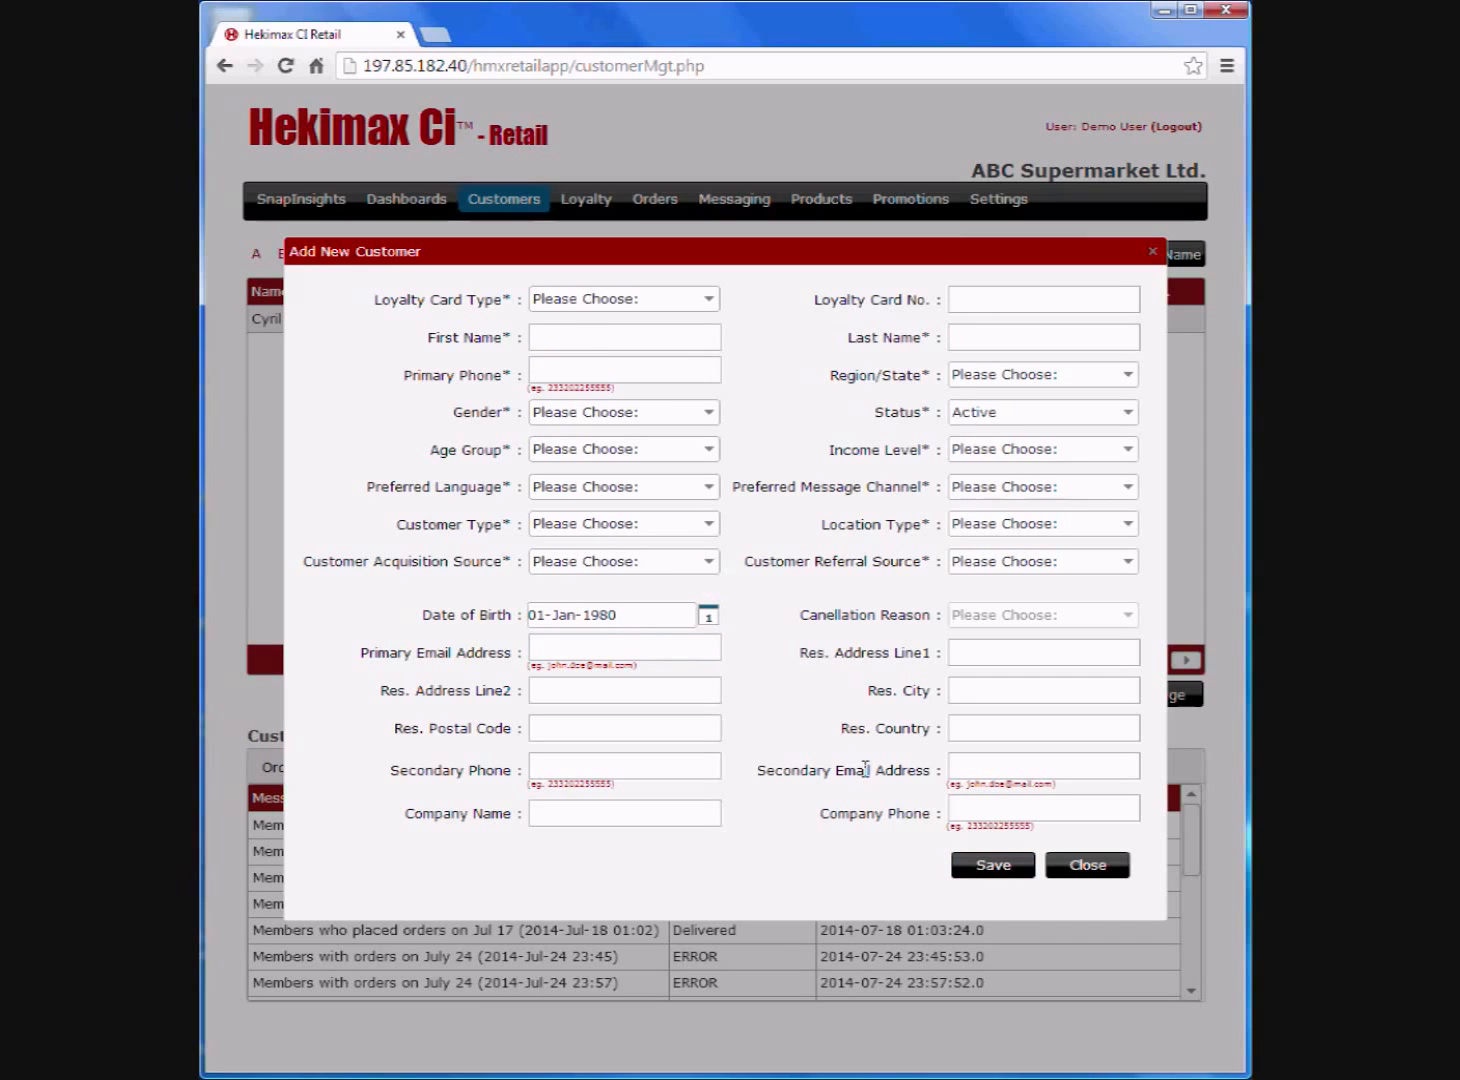
{"action": "left_click", "coordinate": [1087, 864]}
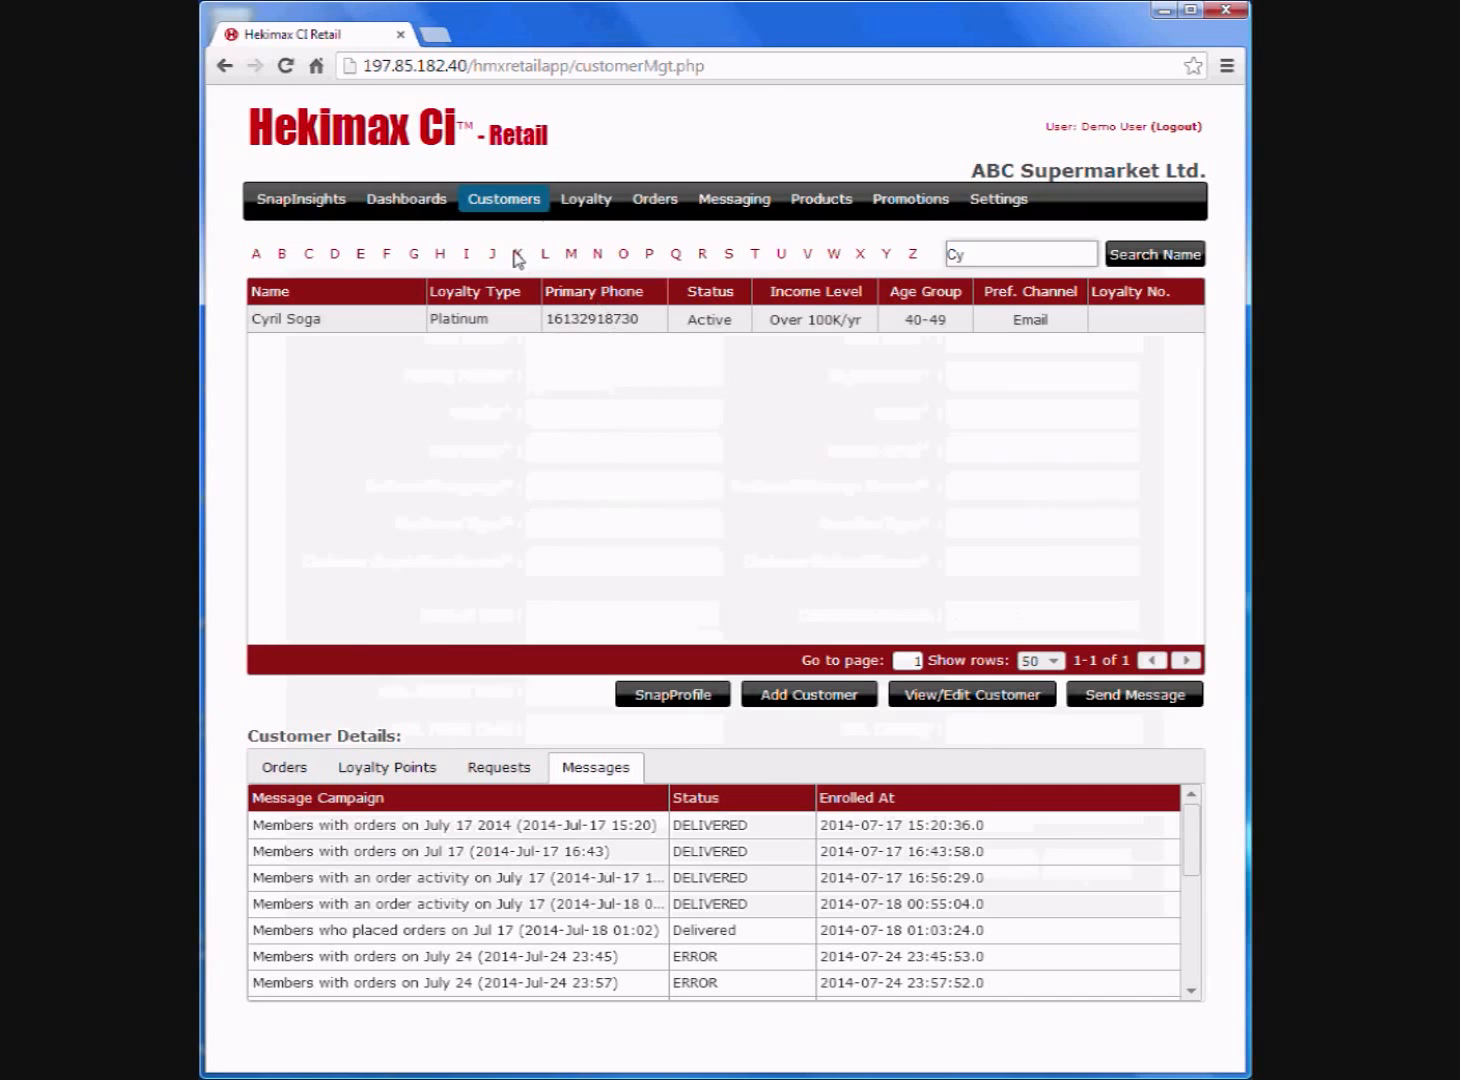
Step: Create a new card member order at the Lagos-Mainland branch, identifying the customer by the member phone number
{"action": "left_click", "coordinate": [638, 207]}
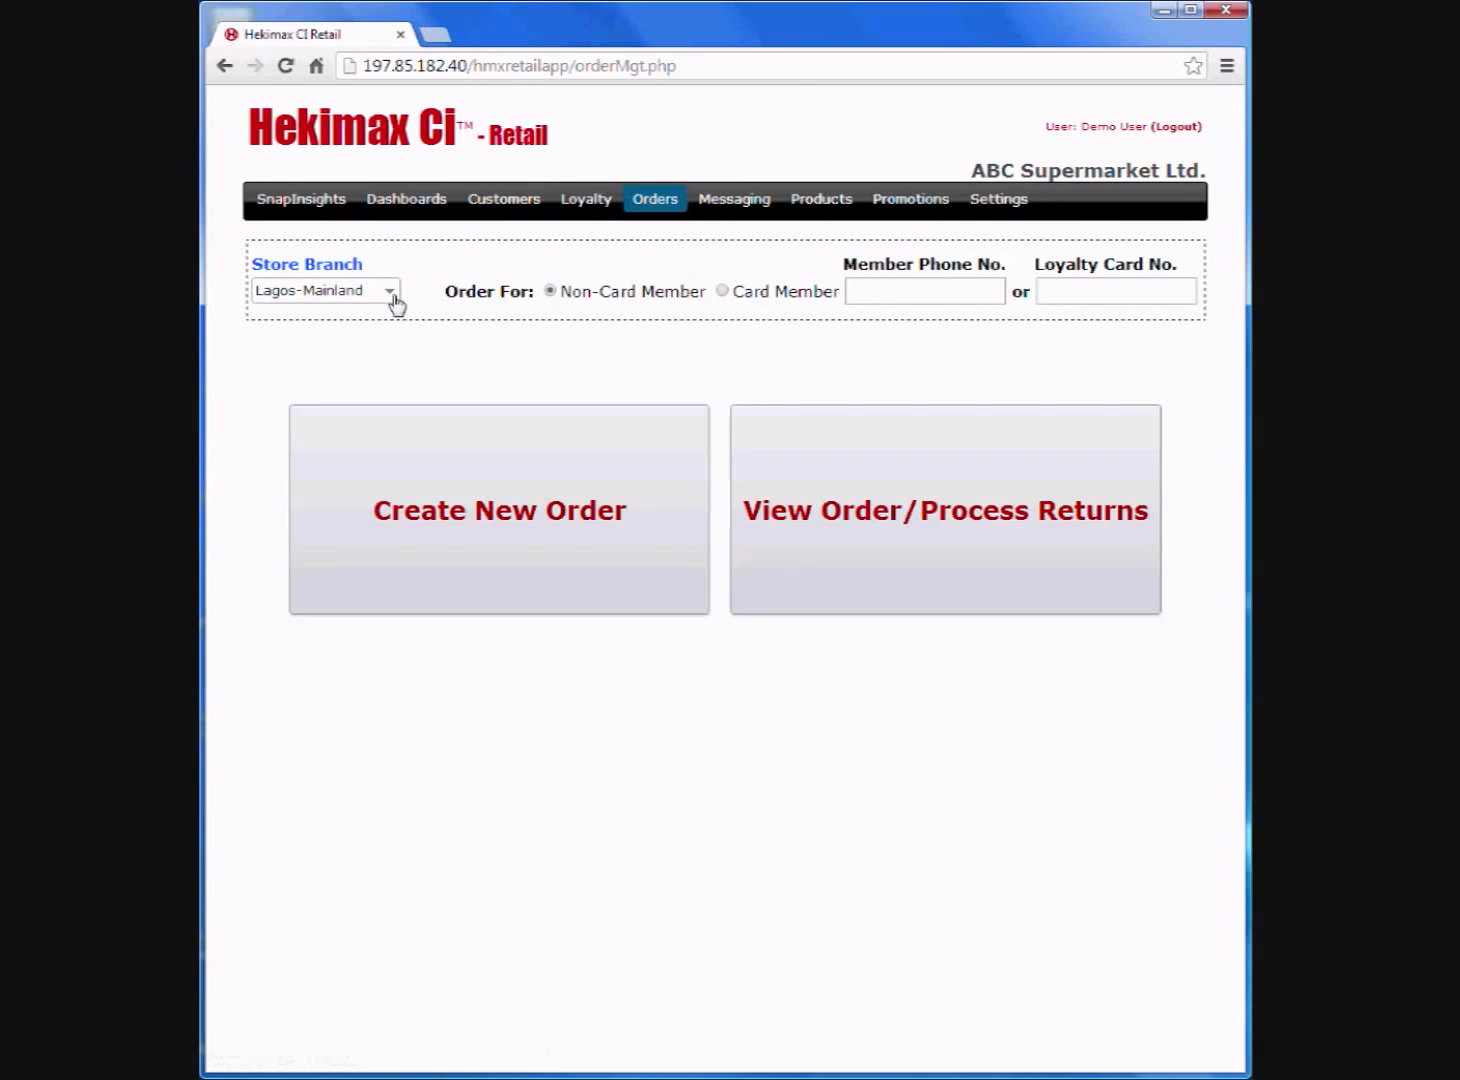
{"action": "left_click", "coordinate": [388, 292]}
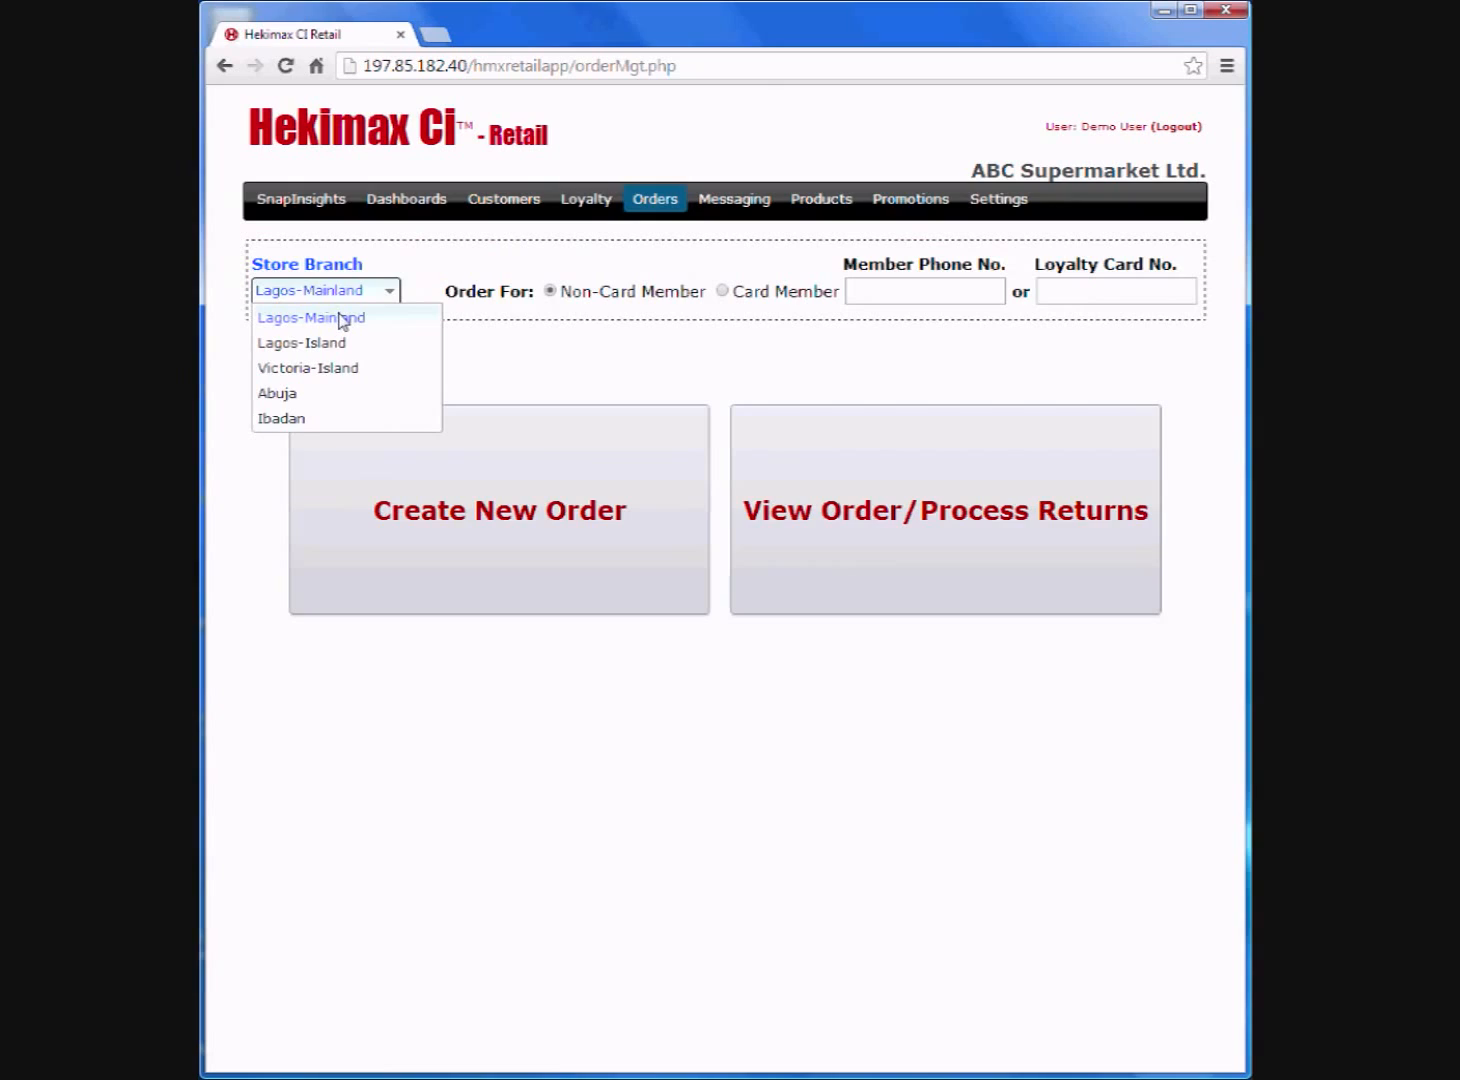
{"action": "left_click", "coordinate": [341, 318]}
{"action": "left_click", "coordinate": [877, 291]}
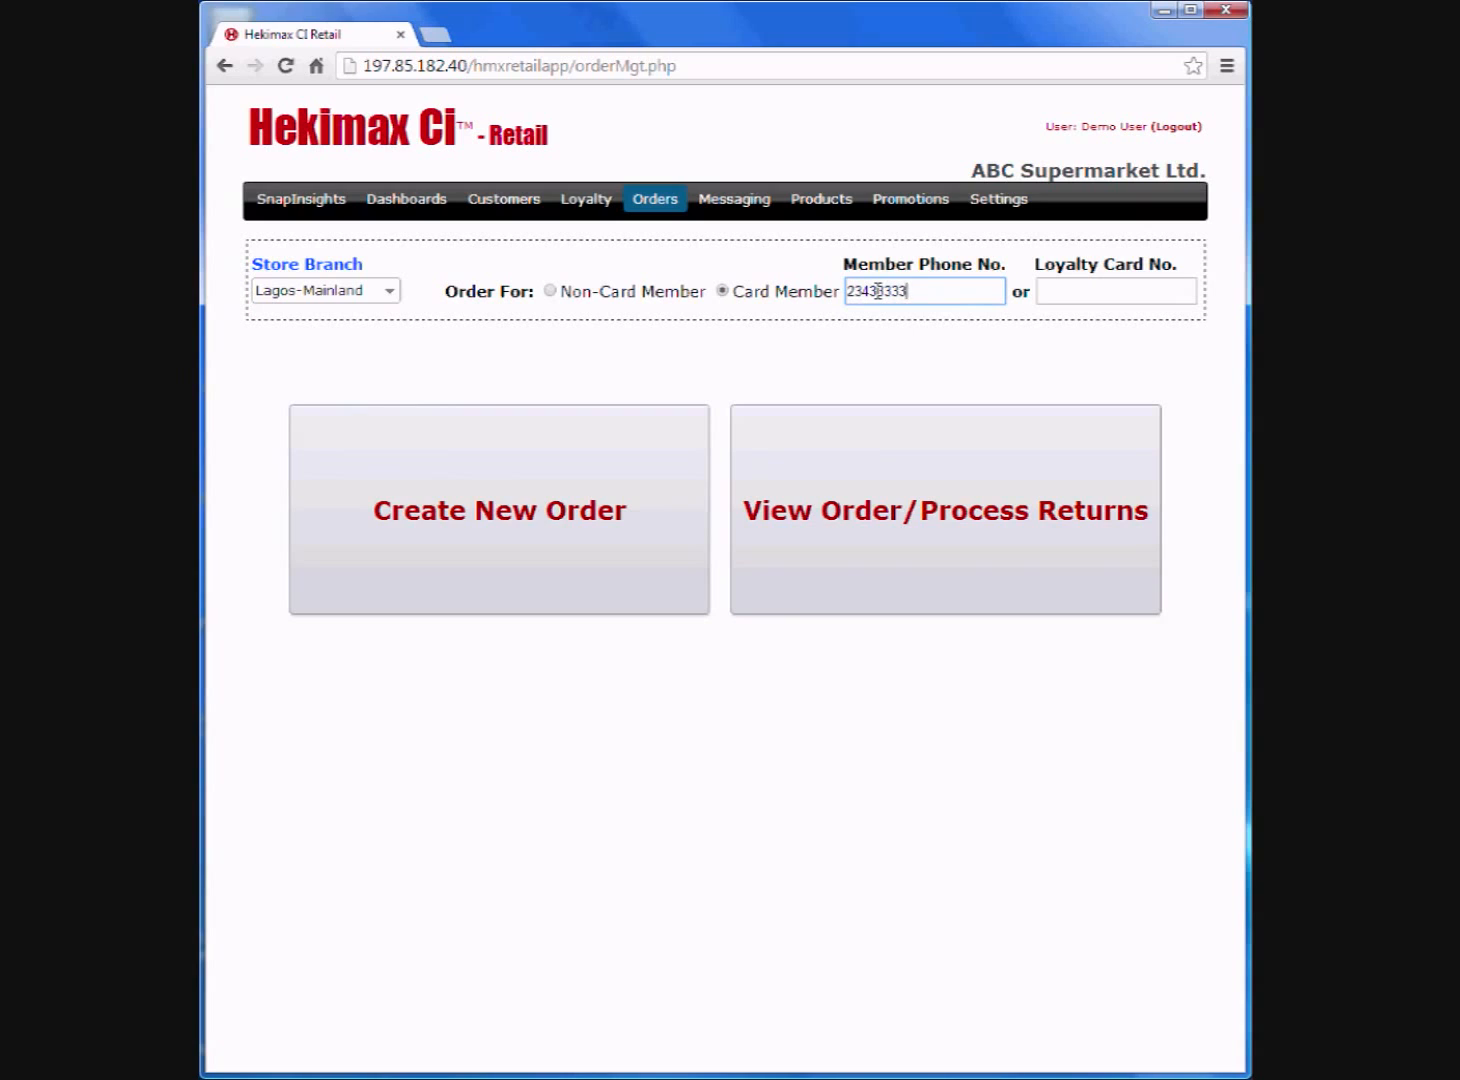
{"action": "left_click", "coordinate": [531, 451]}
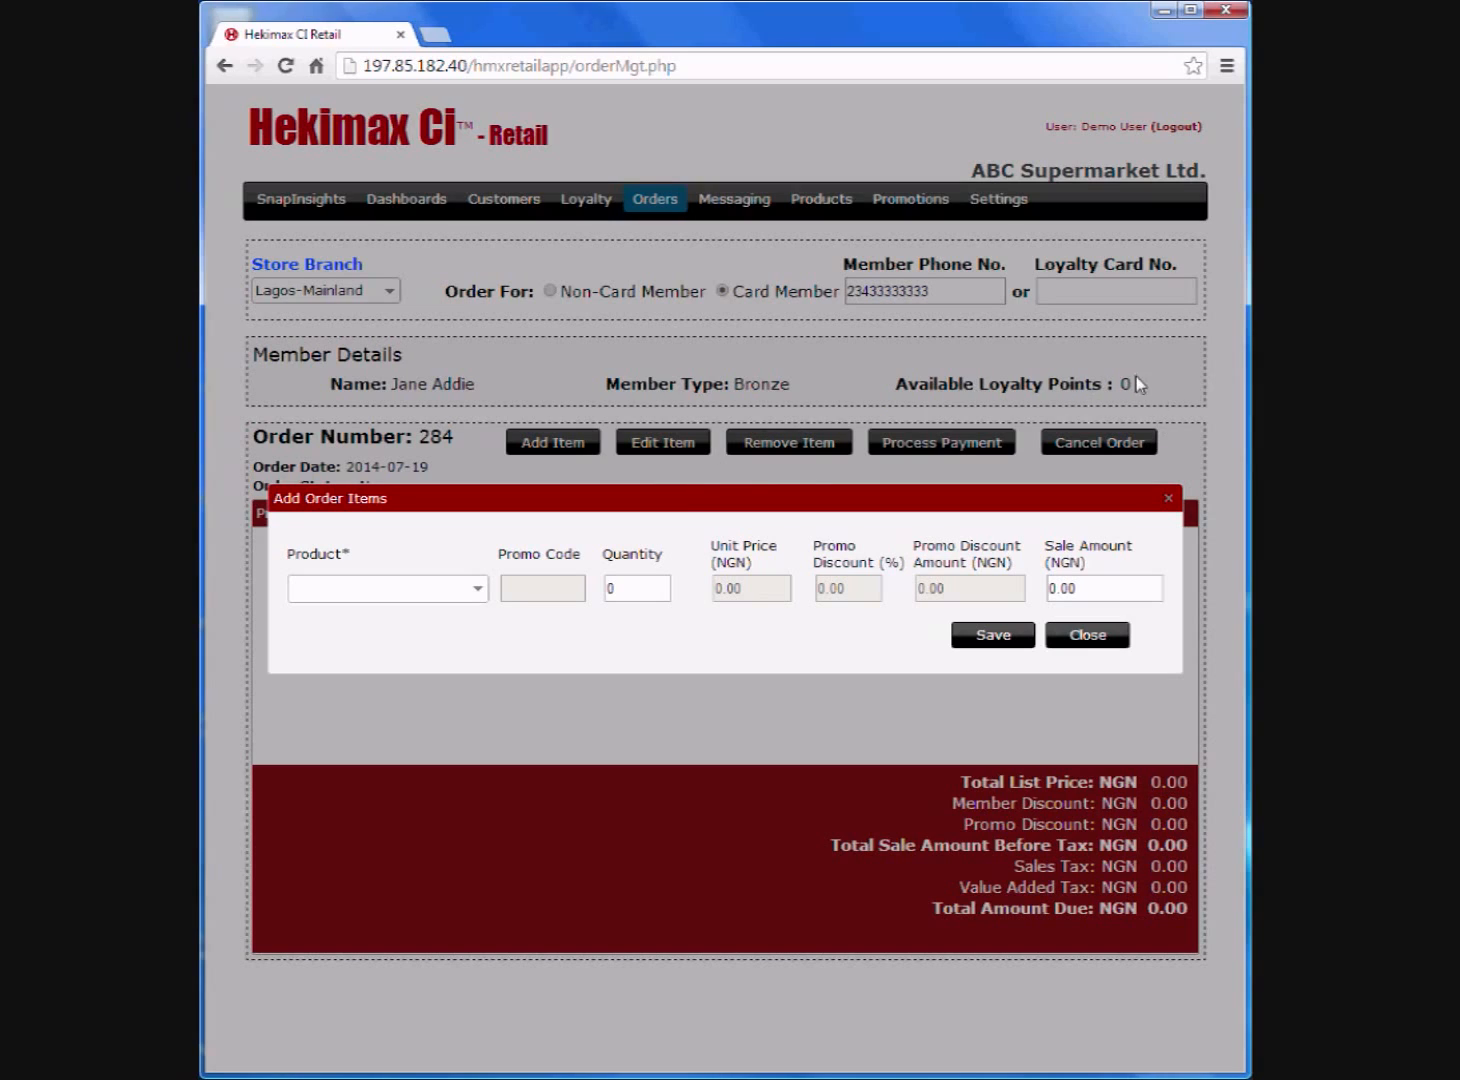
Step: Find products starting with "A" and add one Azure Shirt to the order at a sale amount of NGN 22.50
{"action": "left_click", "coordinate": [453, 598]}
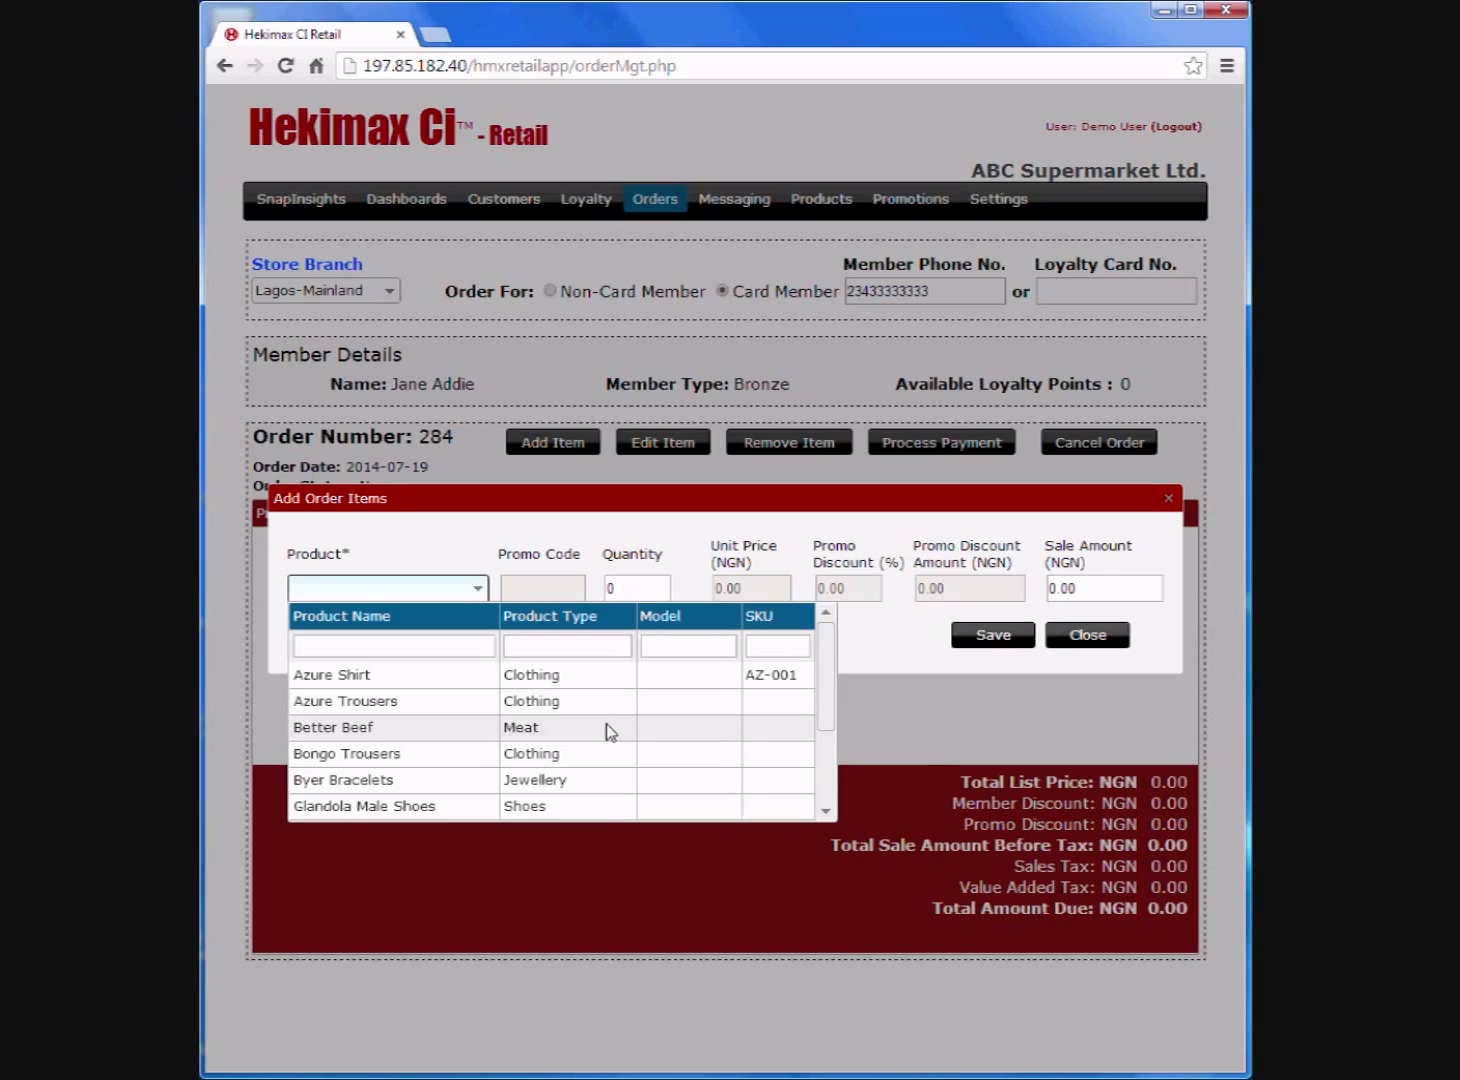
{"action": "scroll", "coordinate": [606, 728], "scroll_direction": "down", "scroll_amount": 3}
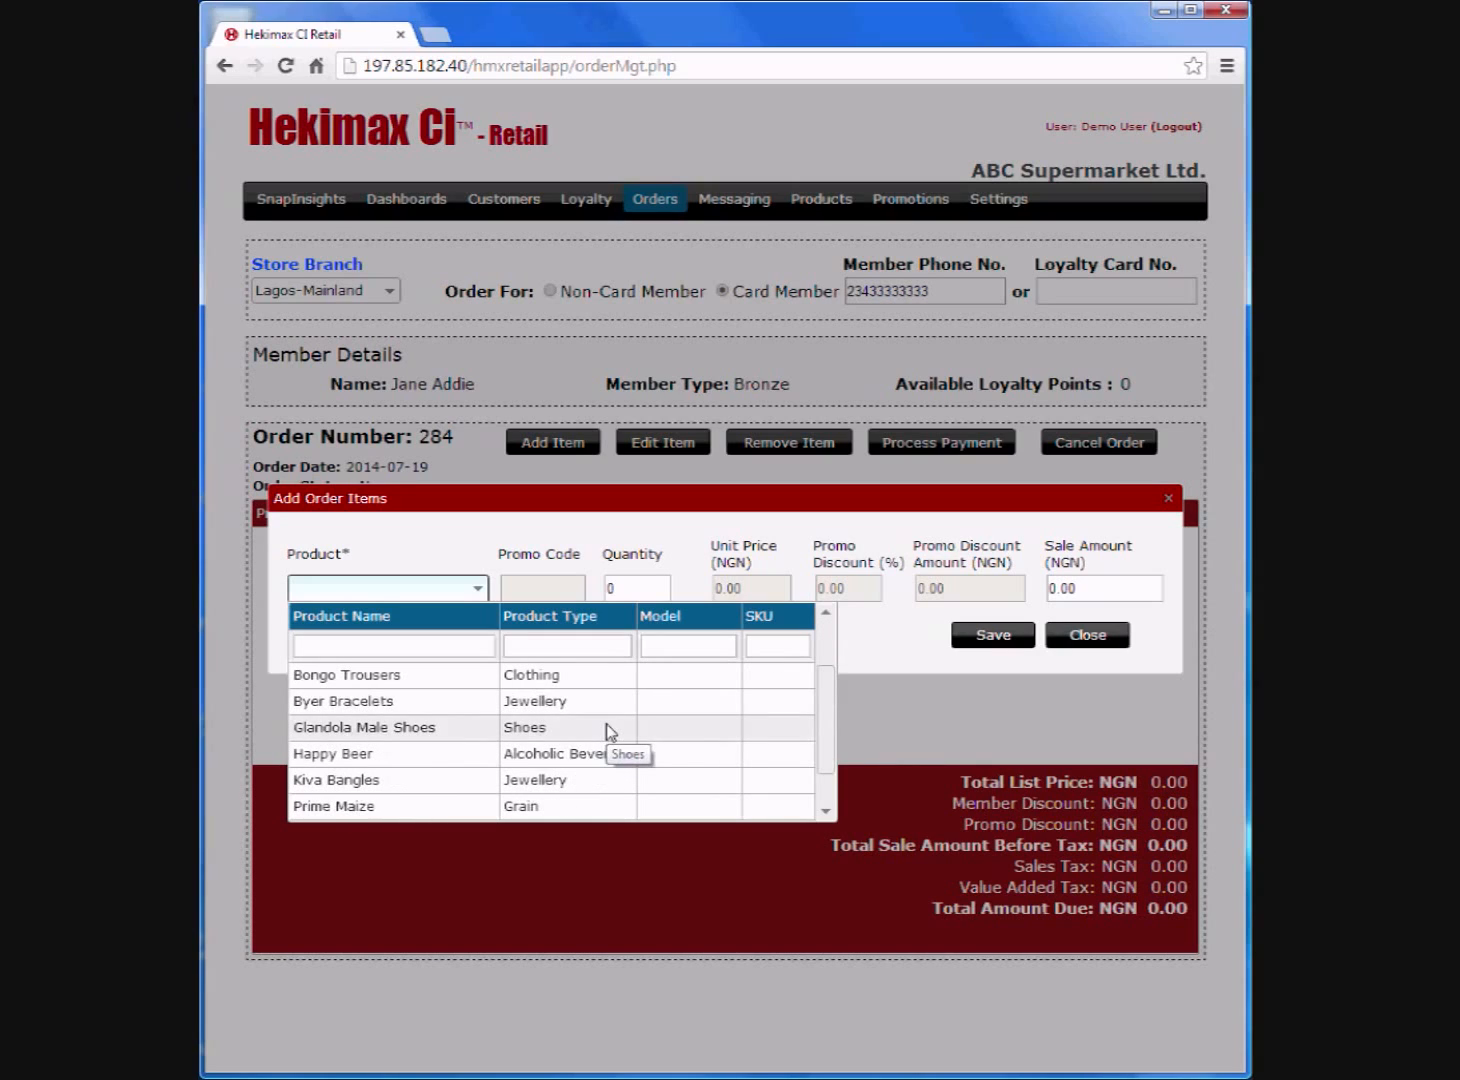
{"action": "scroll", "coordinate": [606, 728], "scroll_direction": "up", "scroll_amount": 3}
{"action": "left_click", "coordinate": [415, 640]}
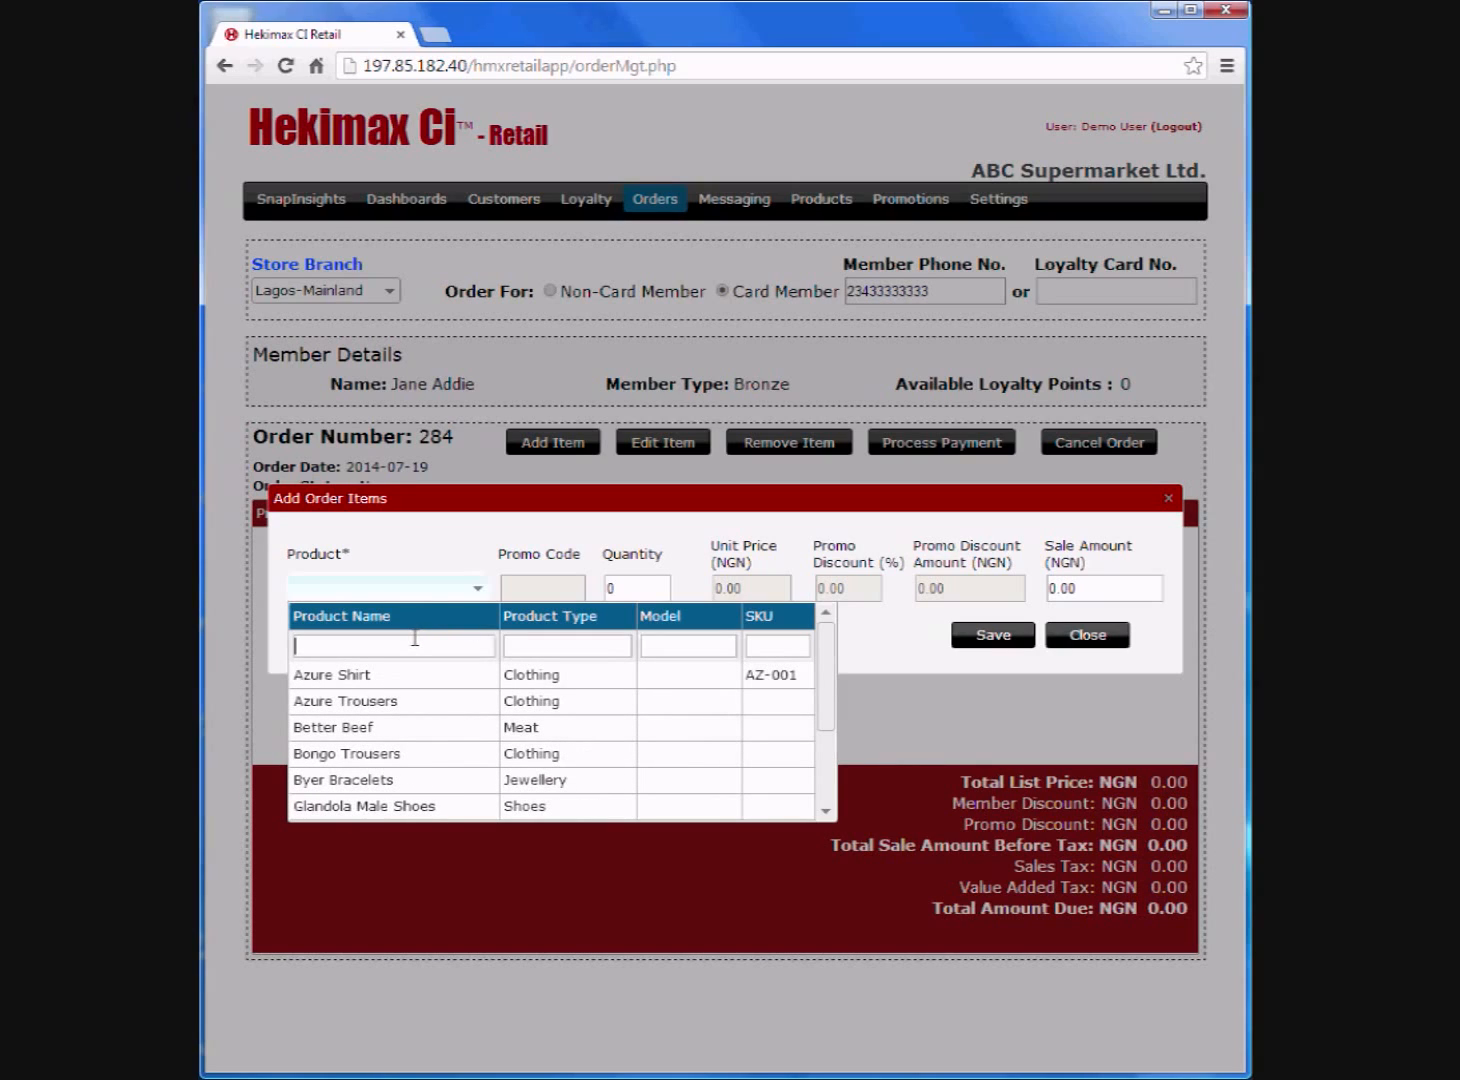
{"action": "type", "text": "A"}
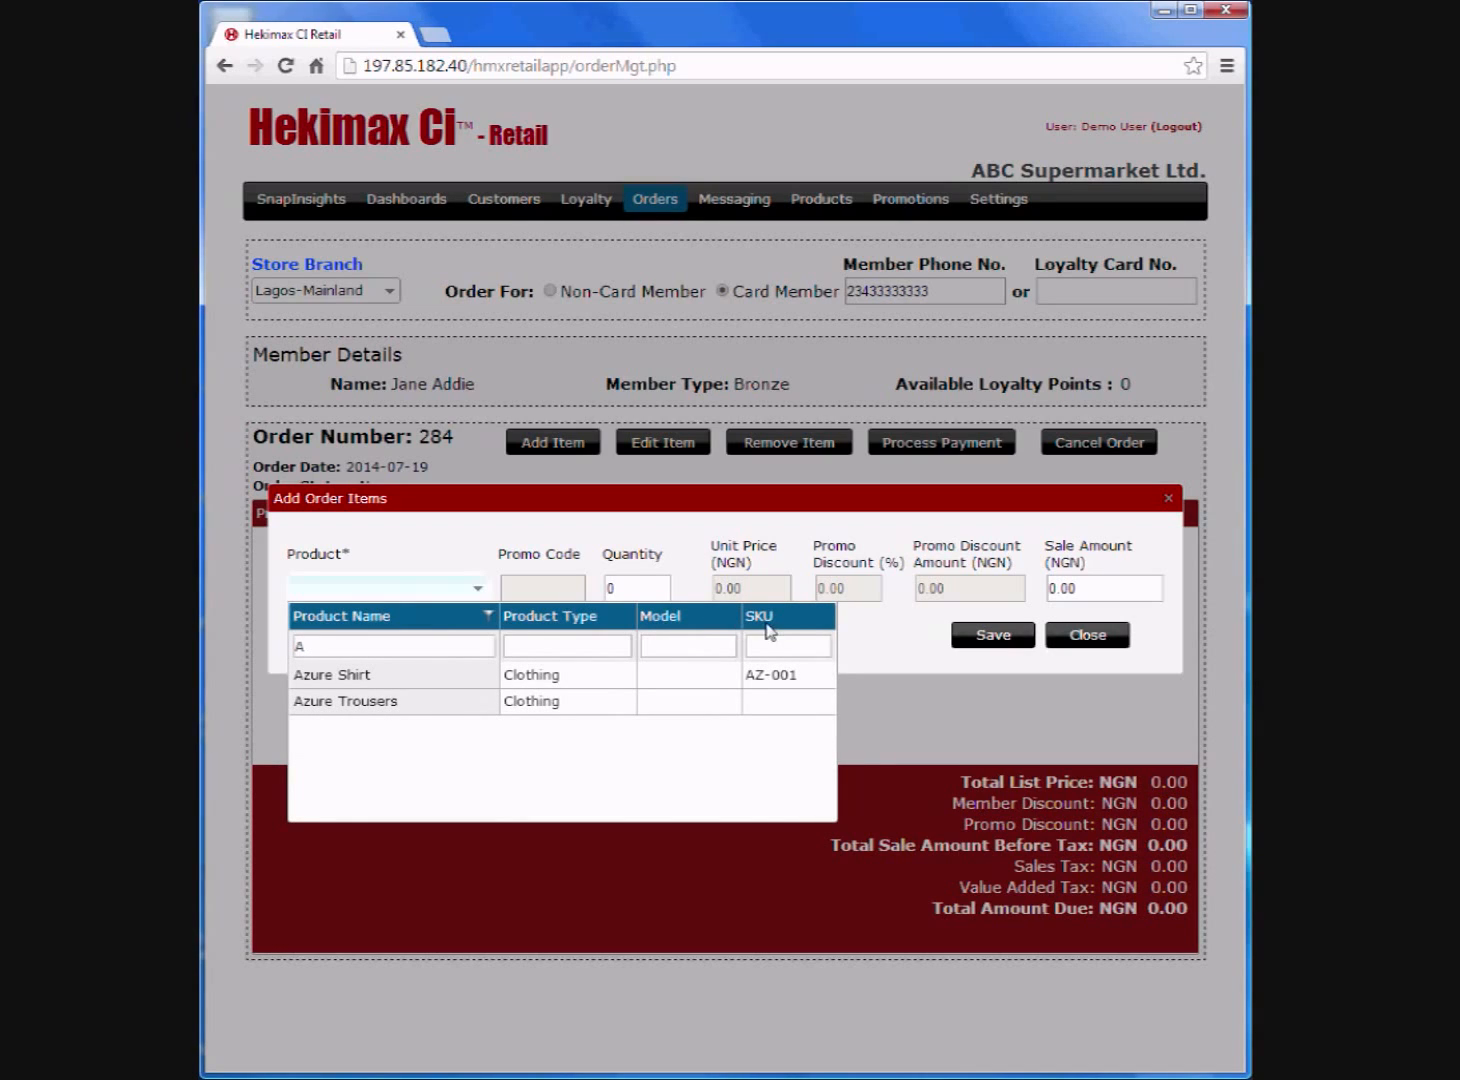
{"action": "left_click", "coordinate": [417, 675]}
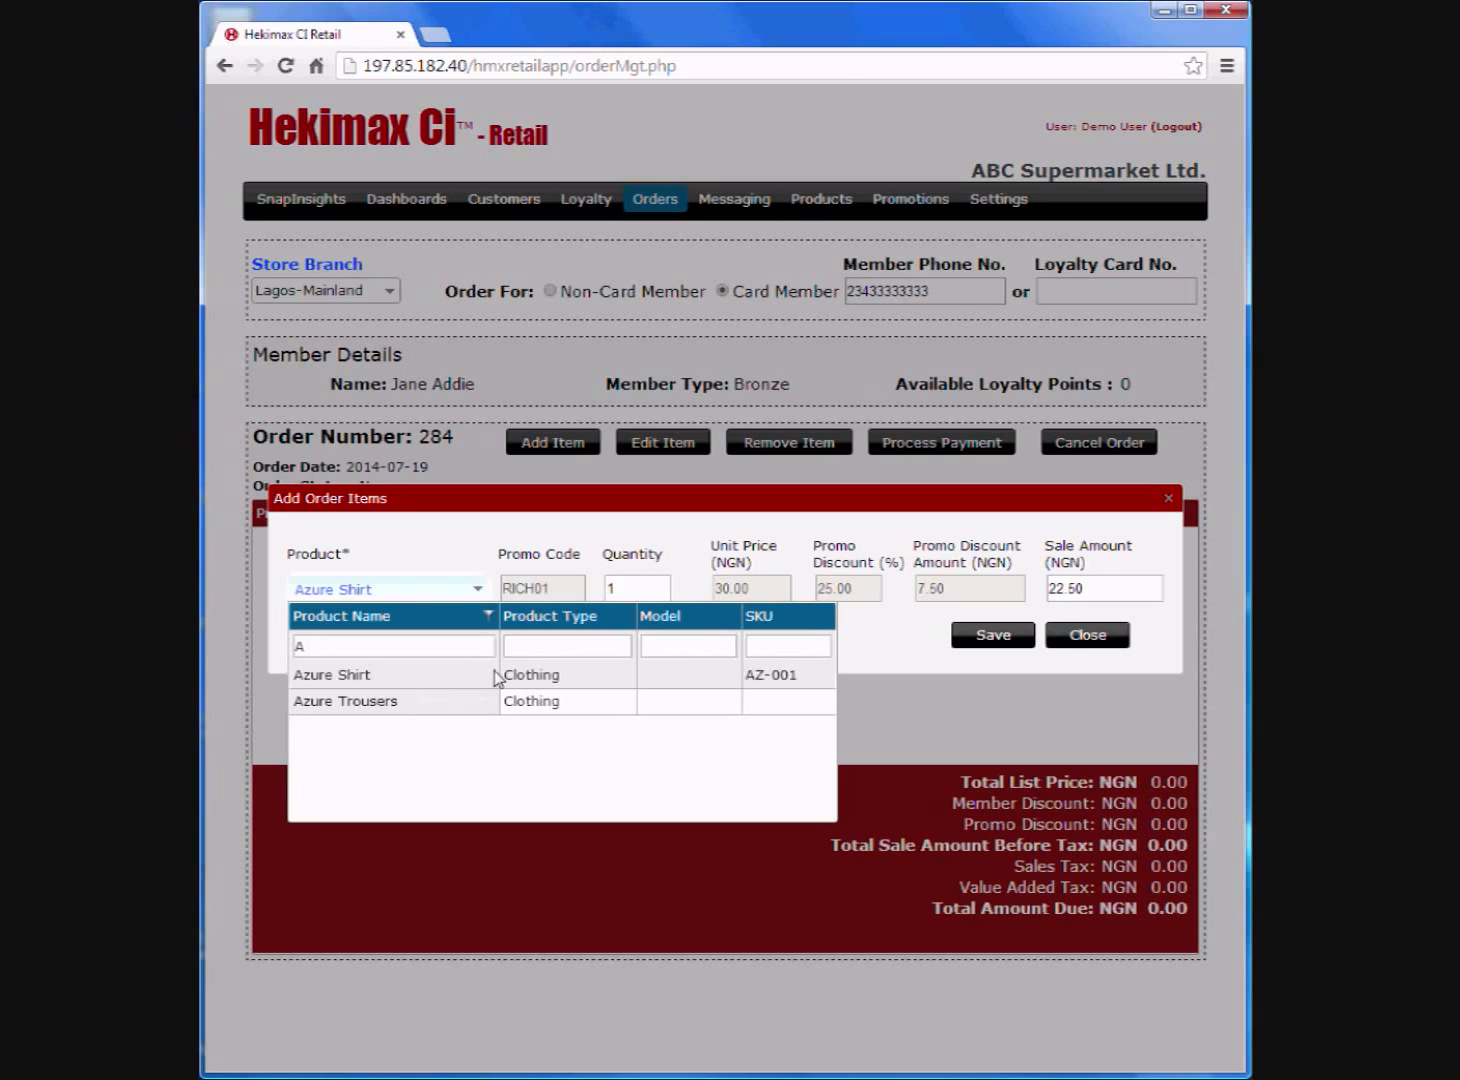
{"action": "left_click", "coordinate": [857, 633]}
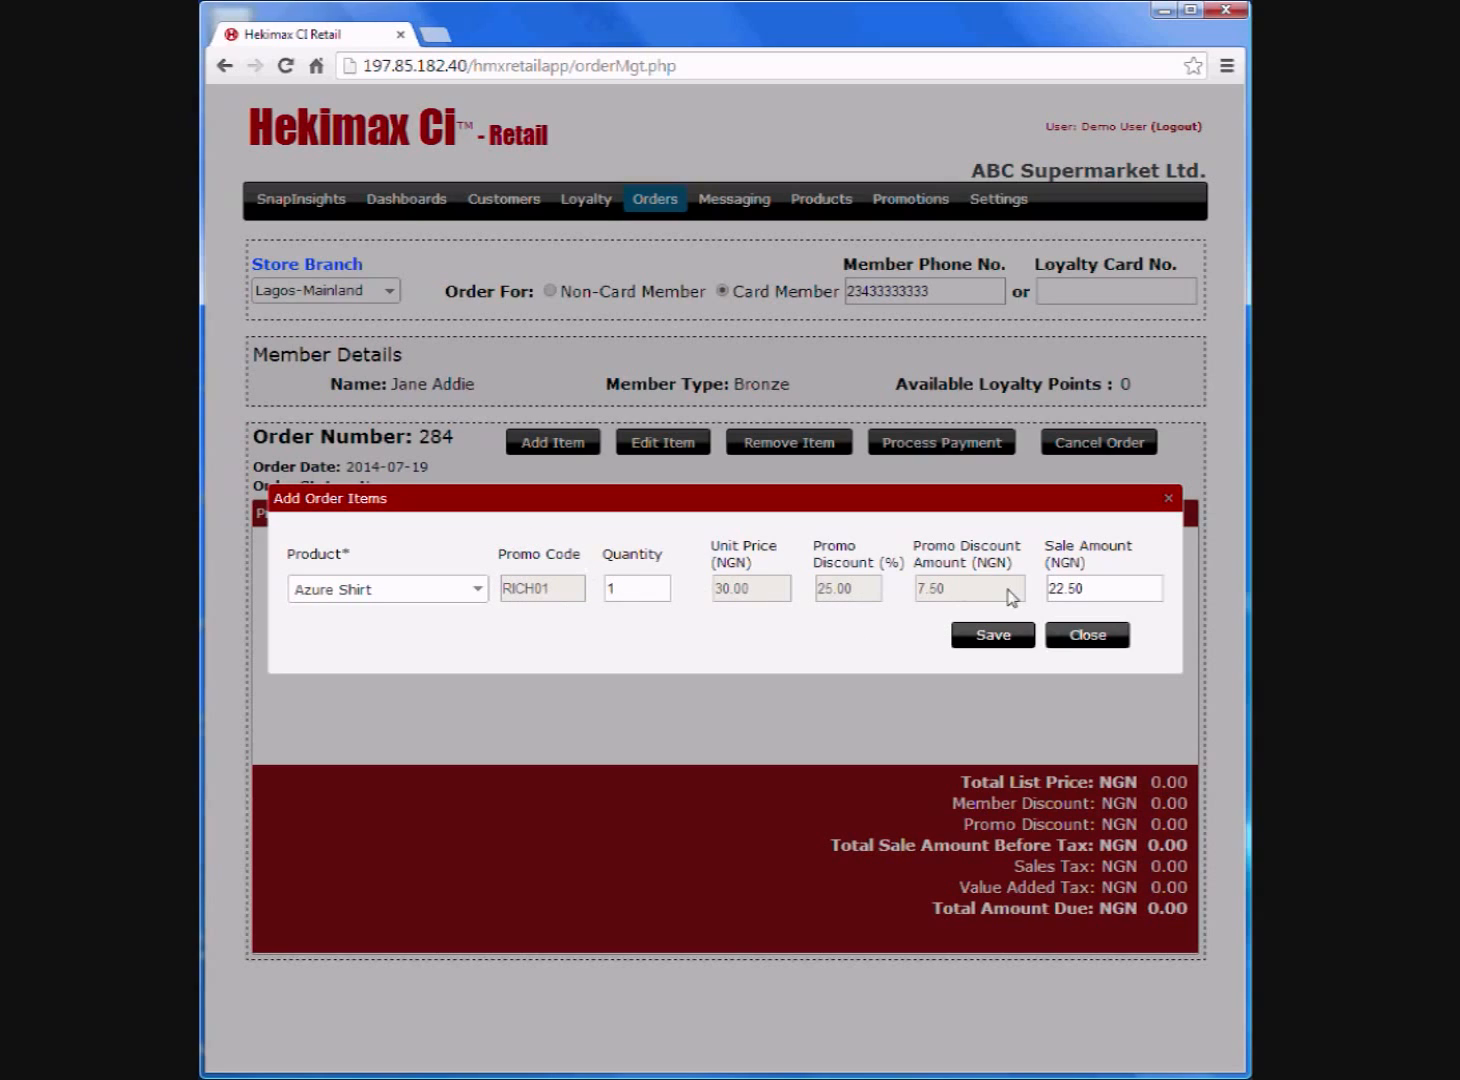
{"action": "left_click_drag", "start_coordinate": [1105, 587], "coordinate": [1055, 588]}
{"action": "left_click", "coordinate": [1106, 587]}
{"action": "left_click_drag", "start_coordinate": [640, 588], "coordinate": [608, 588]}
{"action": "left_click", "coordinate": [980, 636]}
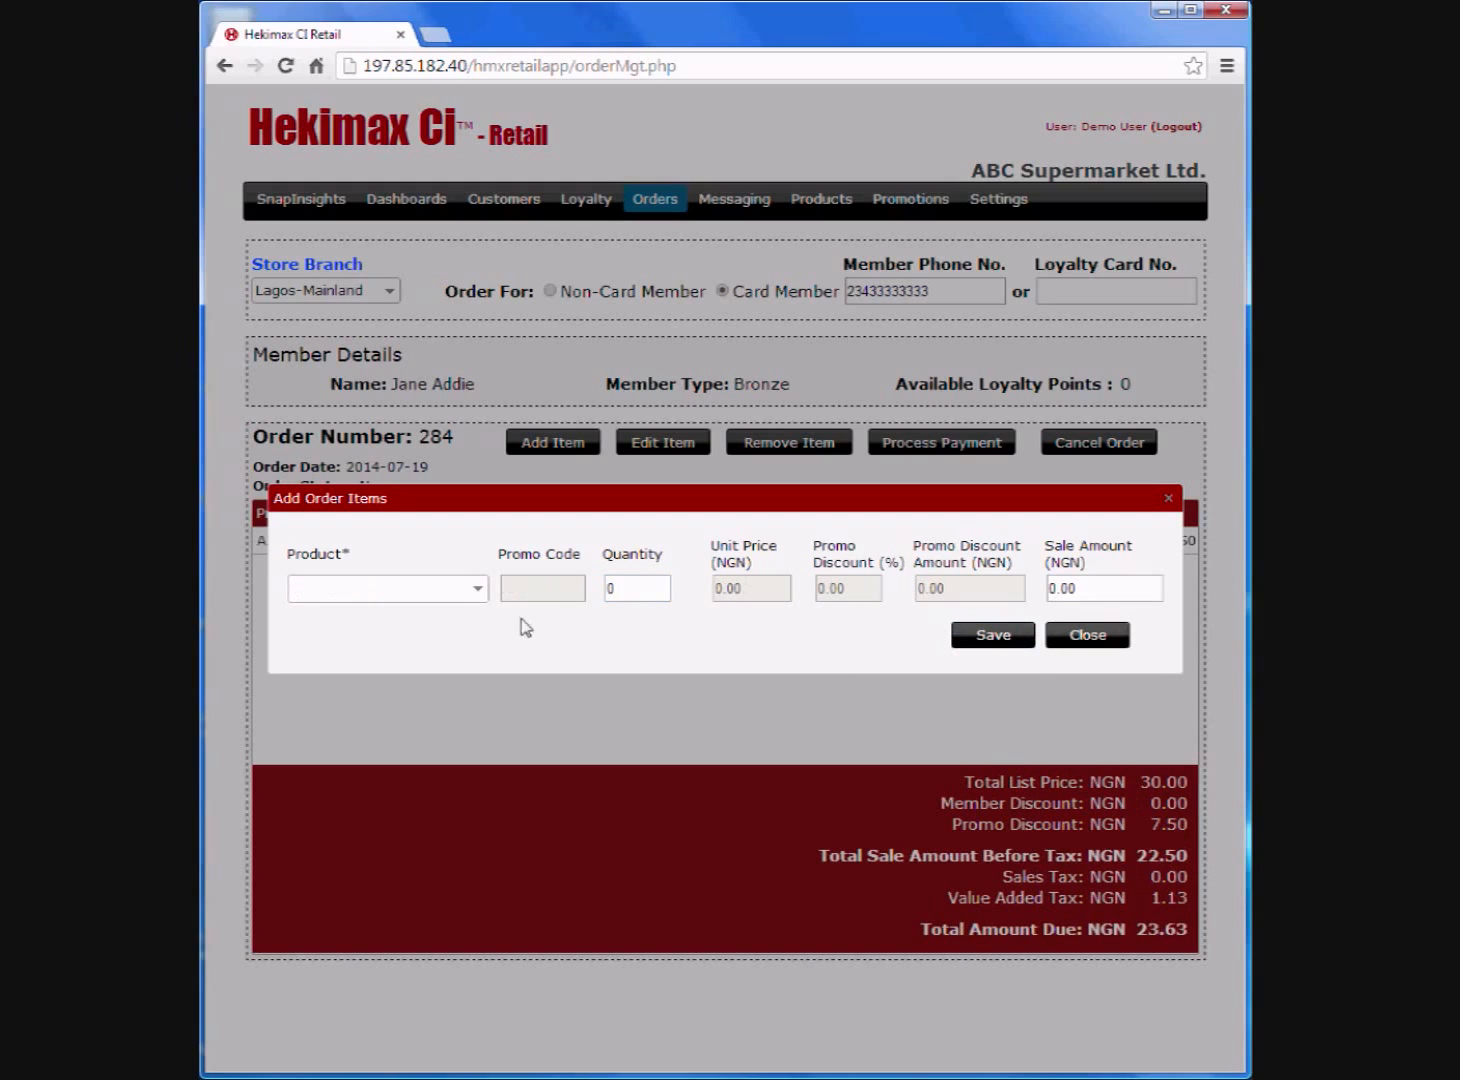
Step: Filter the products by "S", add one Sika Chain to the order and finish adding items
{"action": "left_click", "coordinate": [443, 589]}
{"action": "left_click_drag", "start_coordinate": [410, 643], "coordinate": [262, 652]}
{"action": "type", "text": "S"}
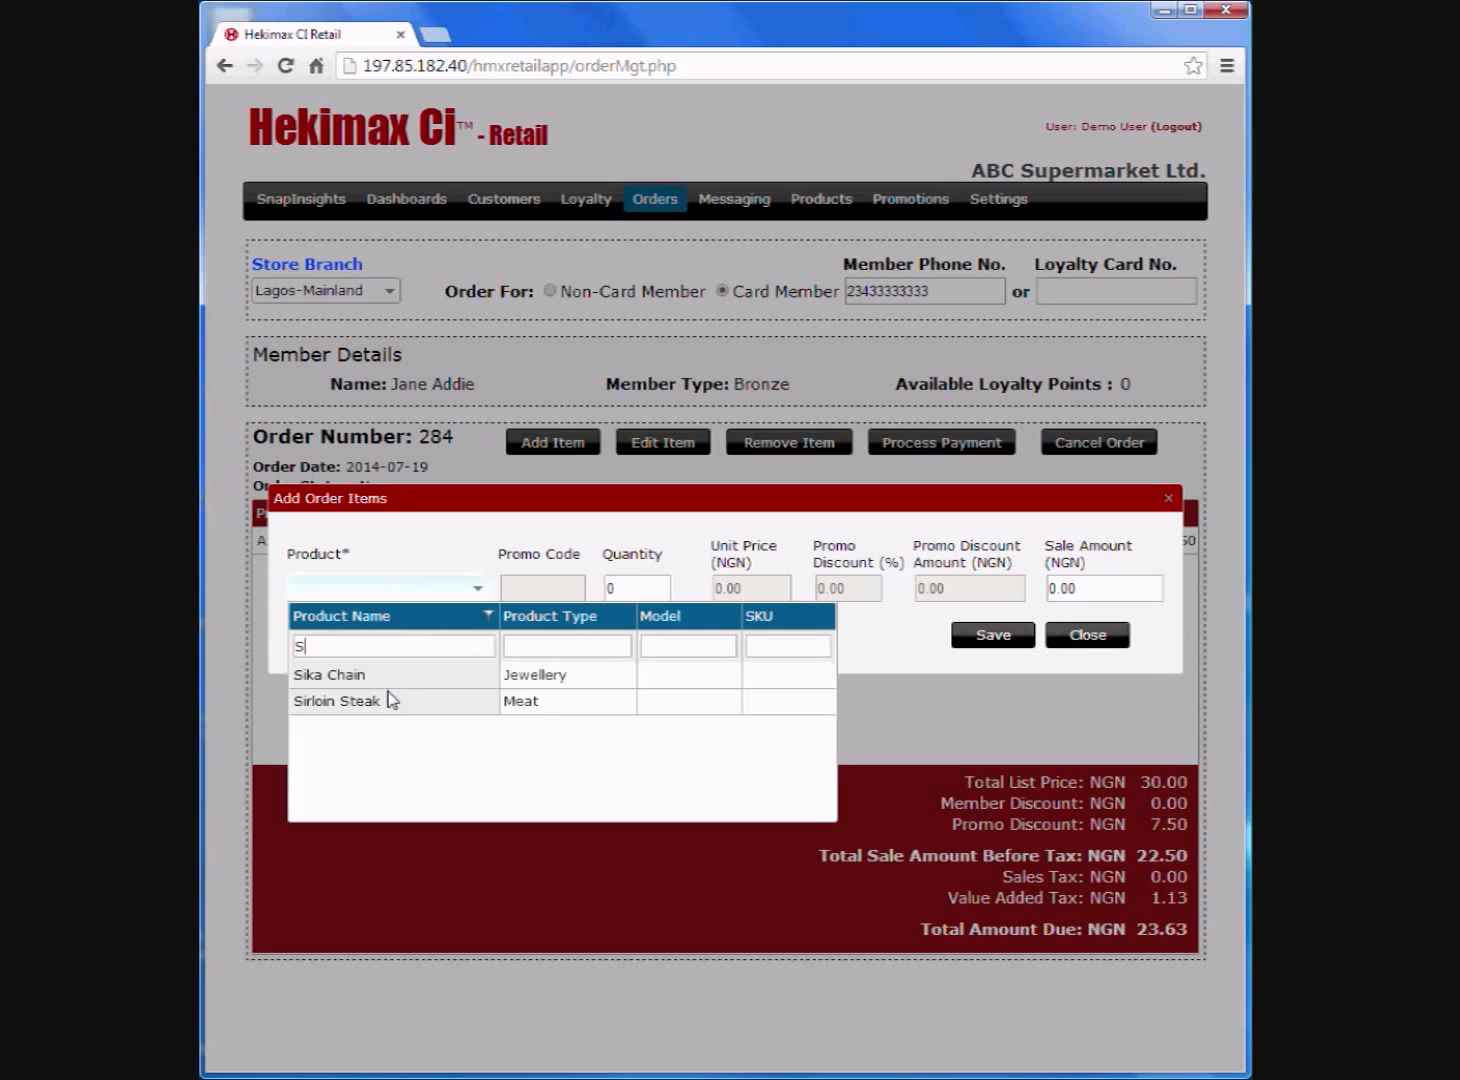
{"action": "left_click", "coordinate": [381, 675]}
{"action": "left_click", "coordinate": [1013, 650]}
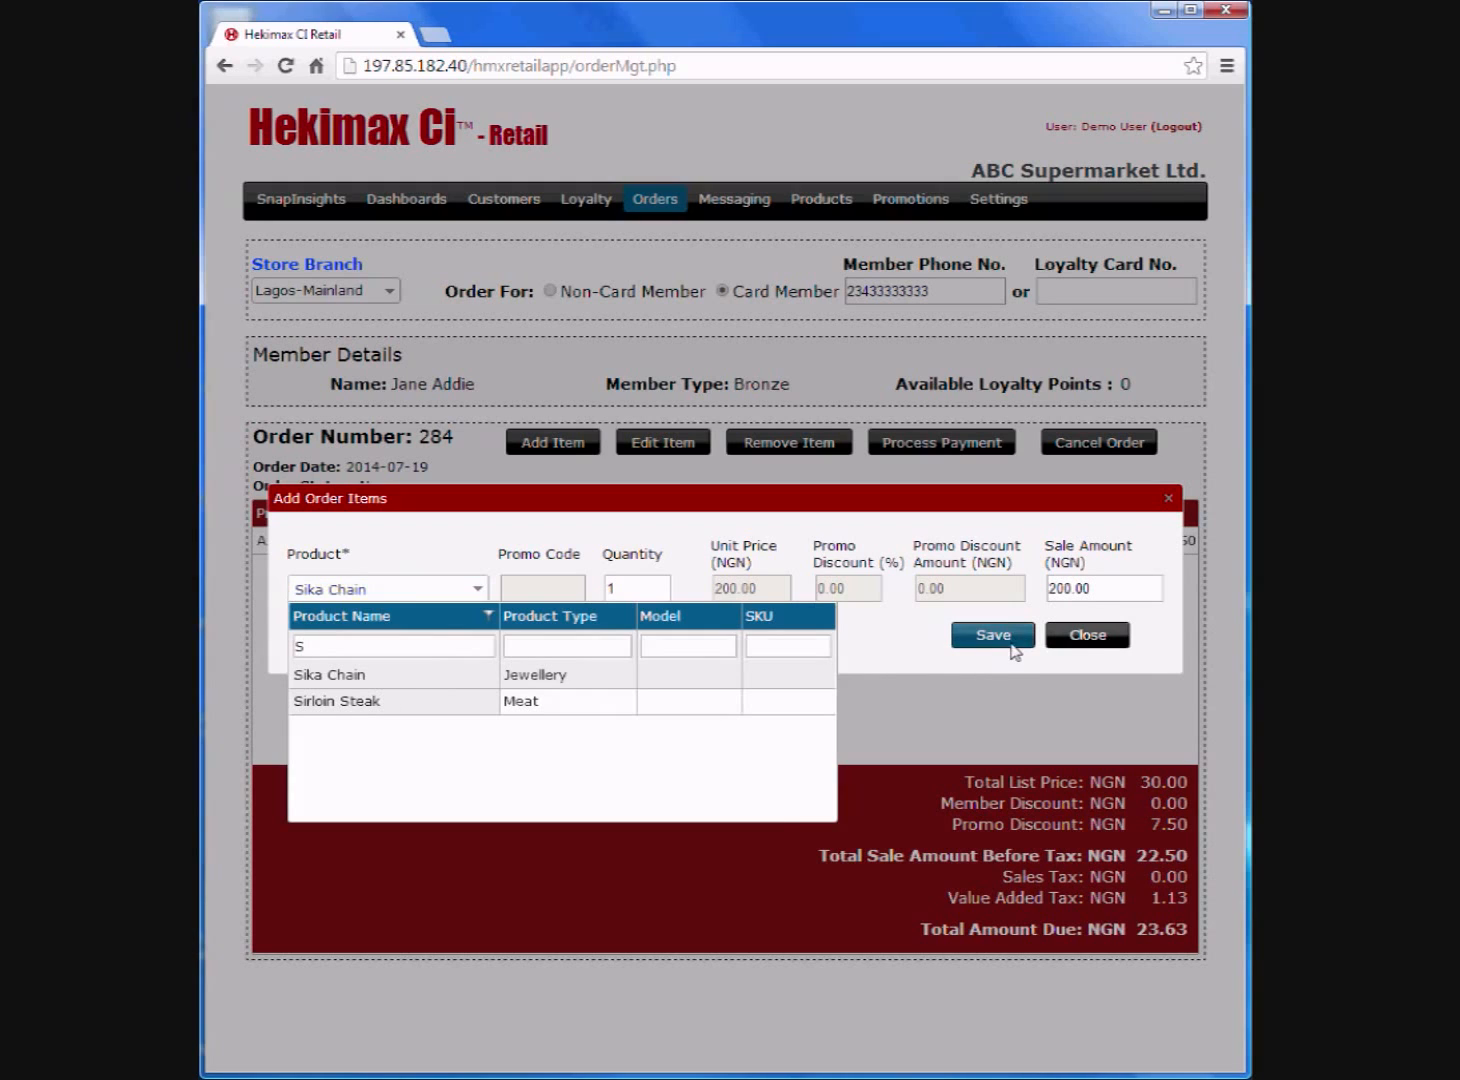
{"action": "left_click", "coordinate": [1085, 636]}
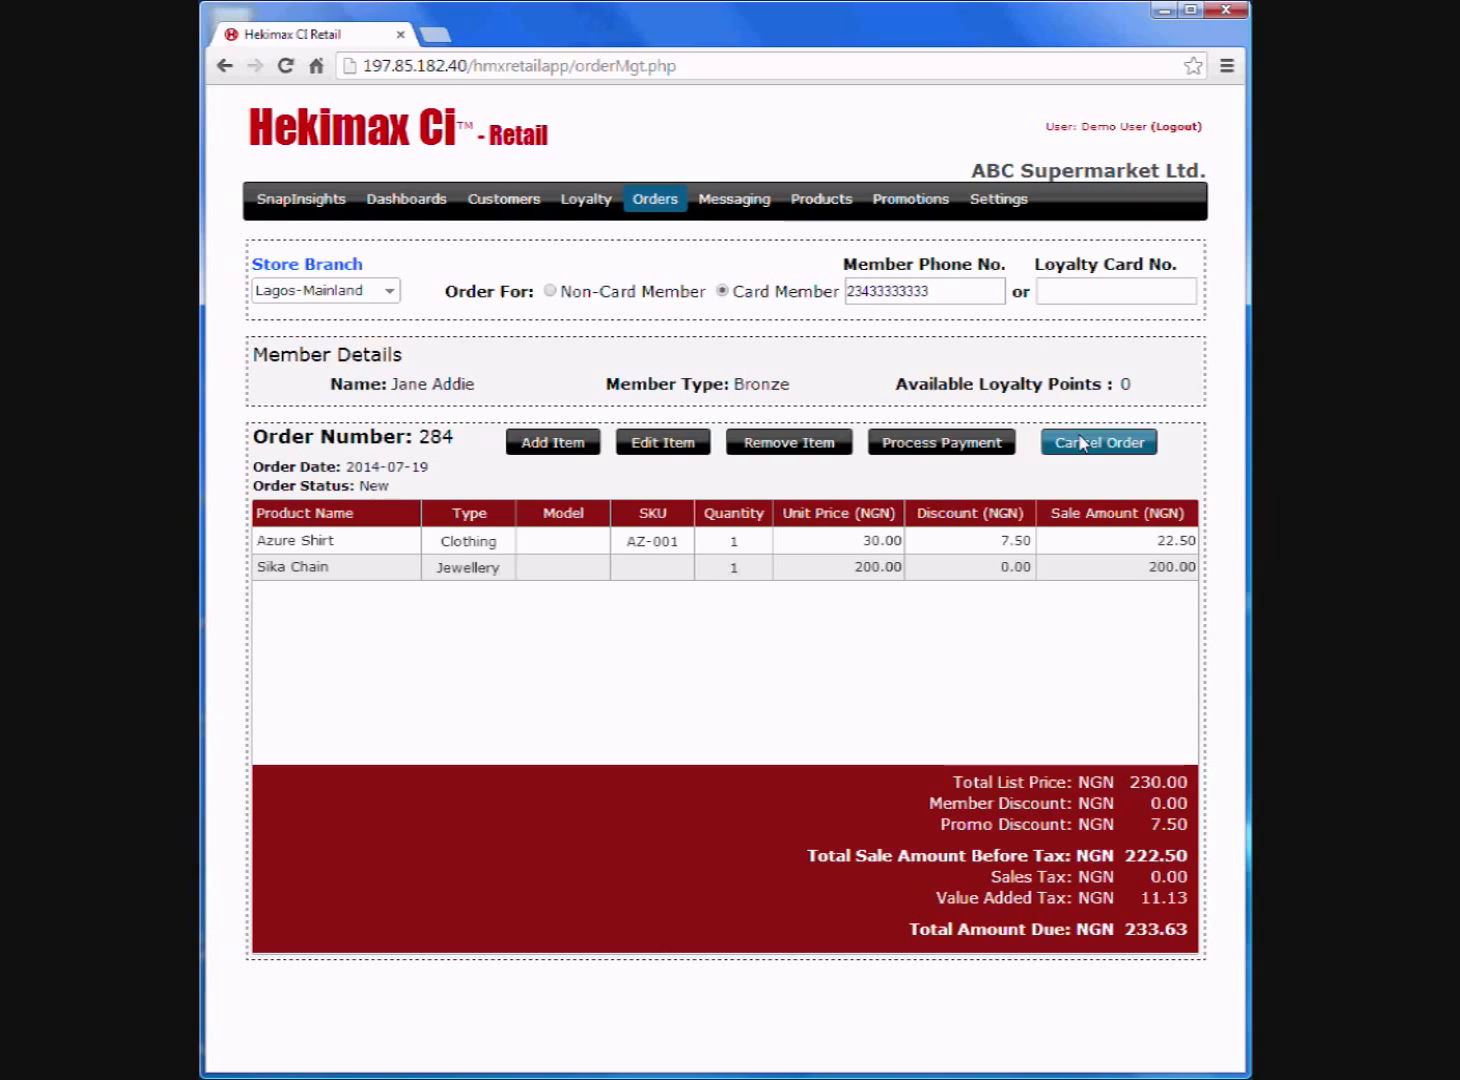
Step: Process the order payment by Cash/Debit Card with NGN 240 received, and submit it
{"action": "left_click", "coordinate": [936, 444]}
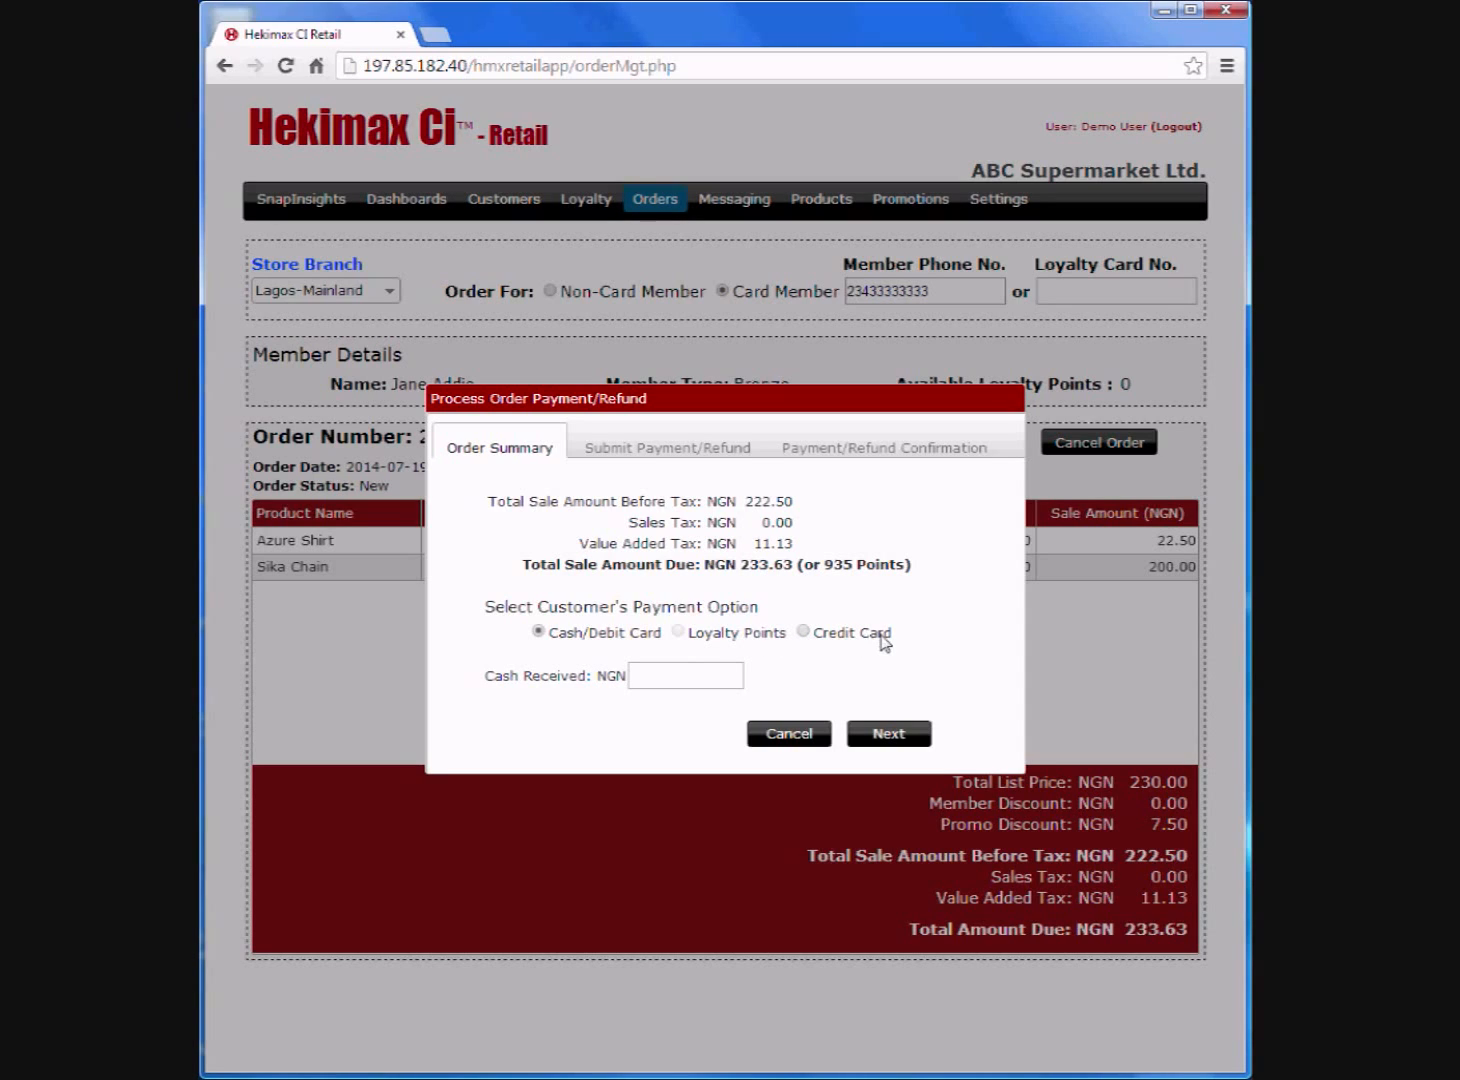
{"action": "left_click", "coordinate": [803, 631]}
{"action": "left_click", "coordinate": [639, 672]}
{"action": "type", "text": "240"}
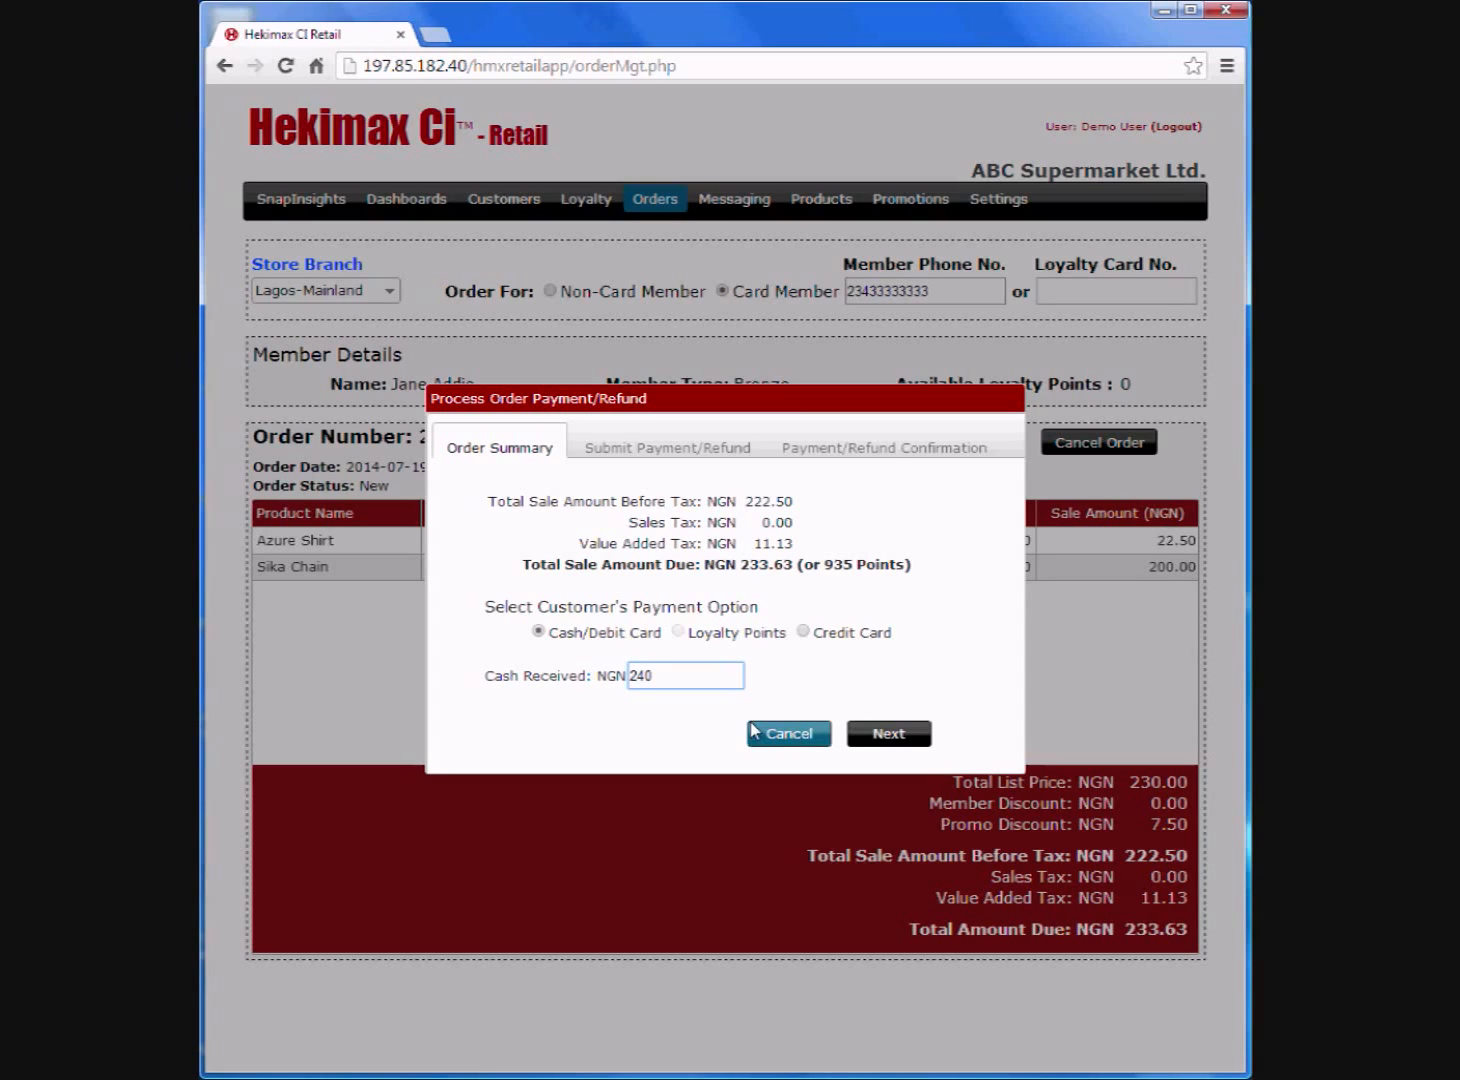
{"action": "left_click", "coordinate": [884, 735]}
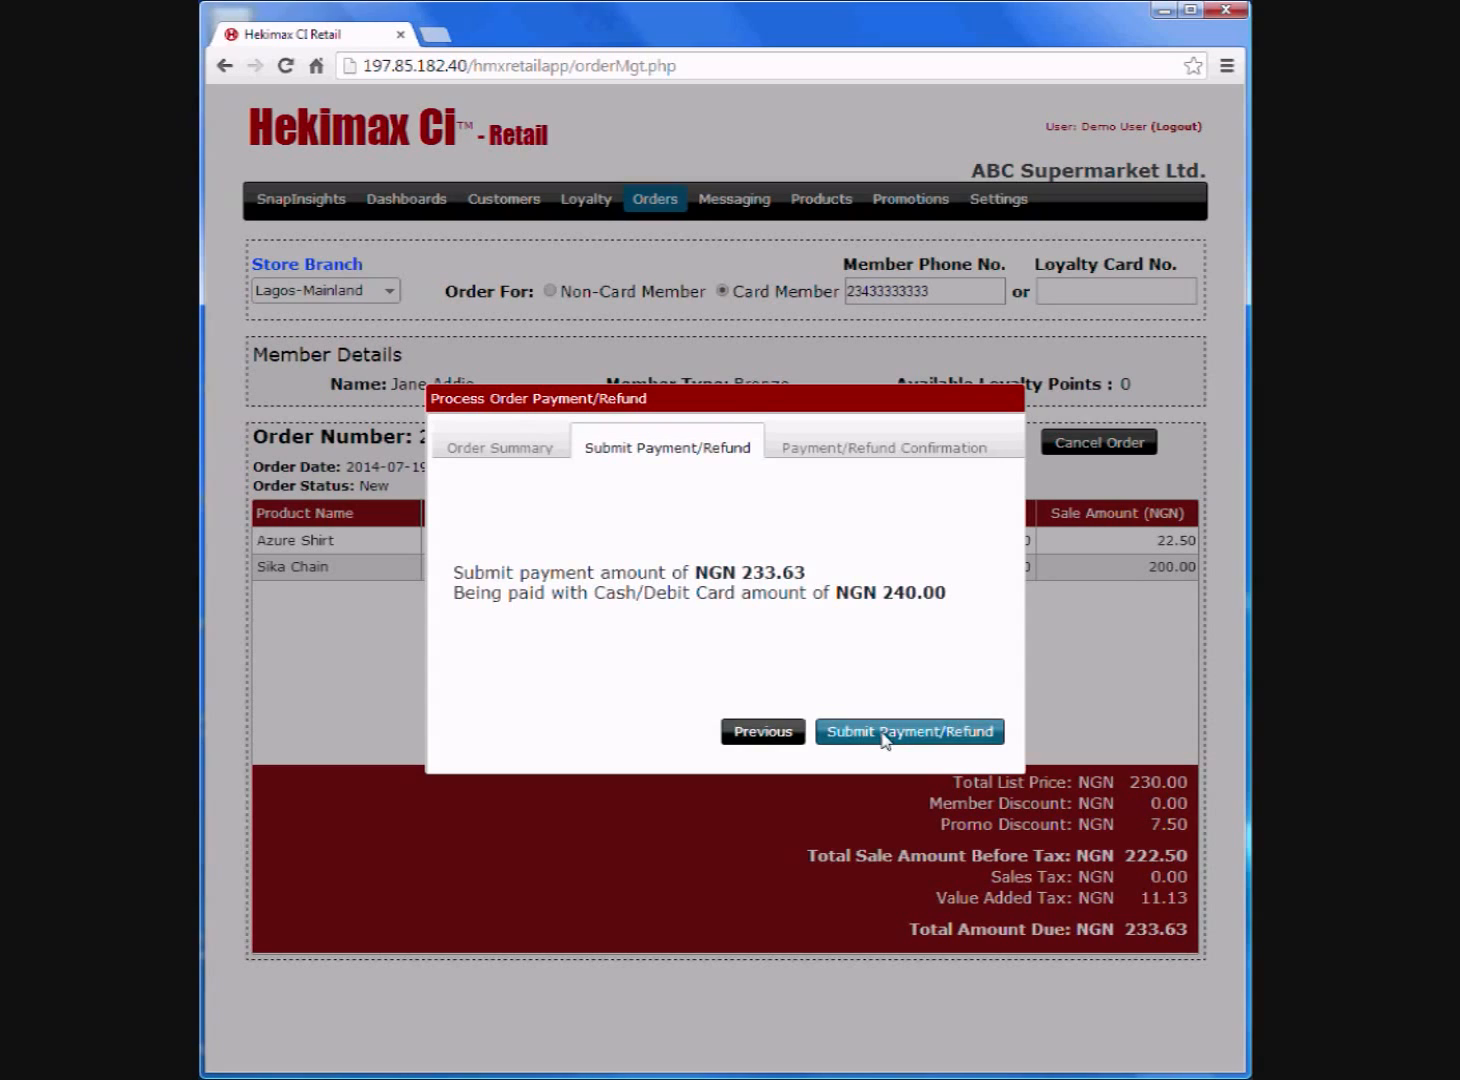
{"action": "left_click", "coordinate": [884, 735]}
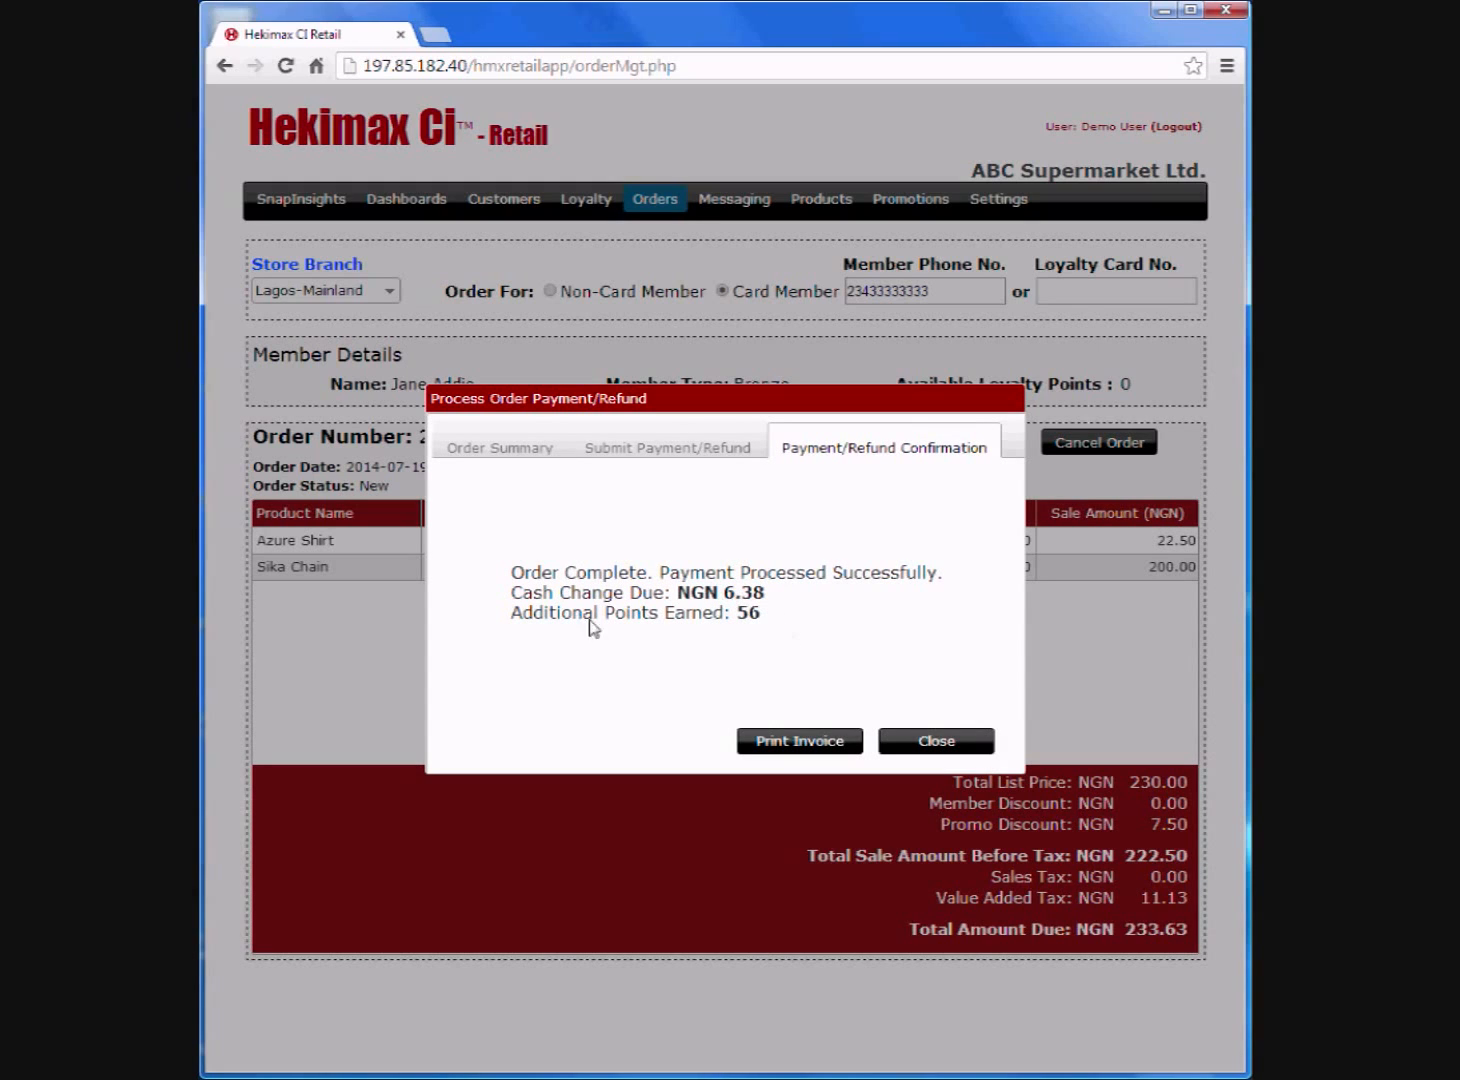
Step: Preview the order's invoice enlarged without printing it, and close the payment confirmation
{"action": "left_click", "coordinate": [789, 741]}
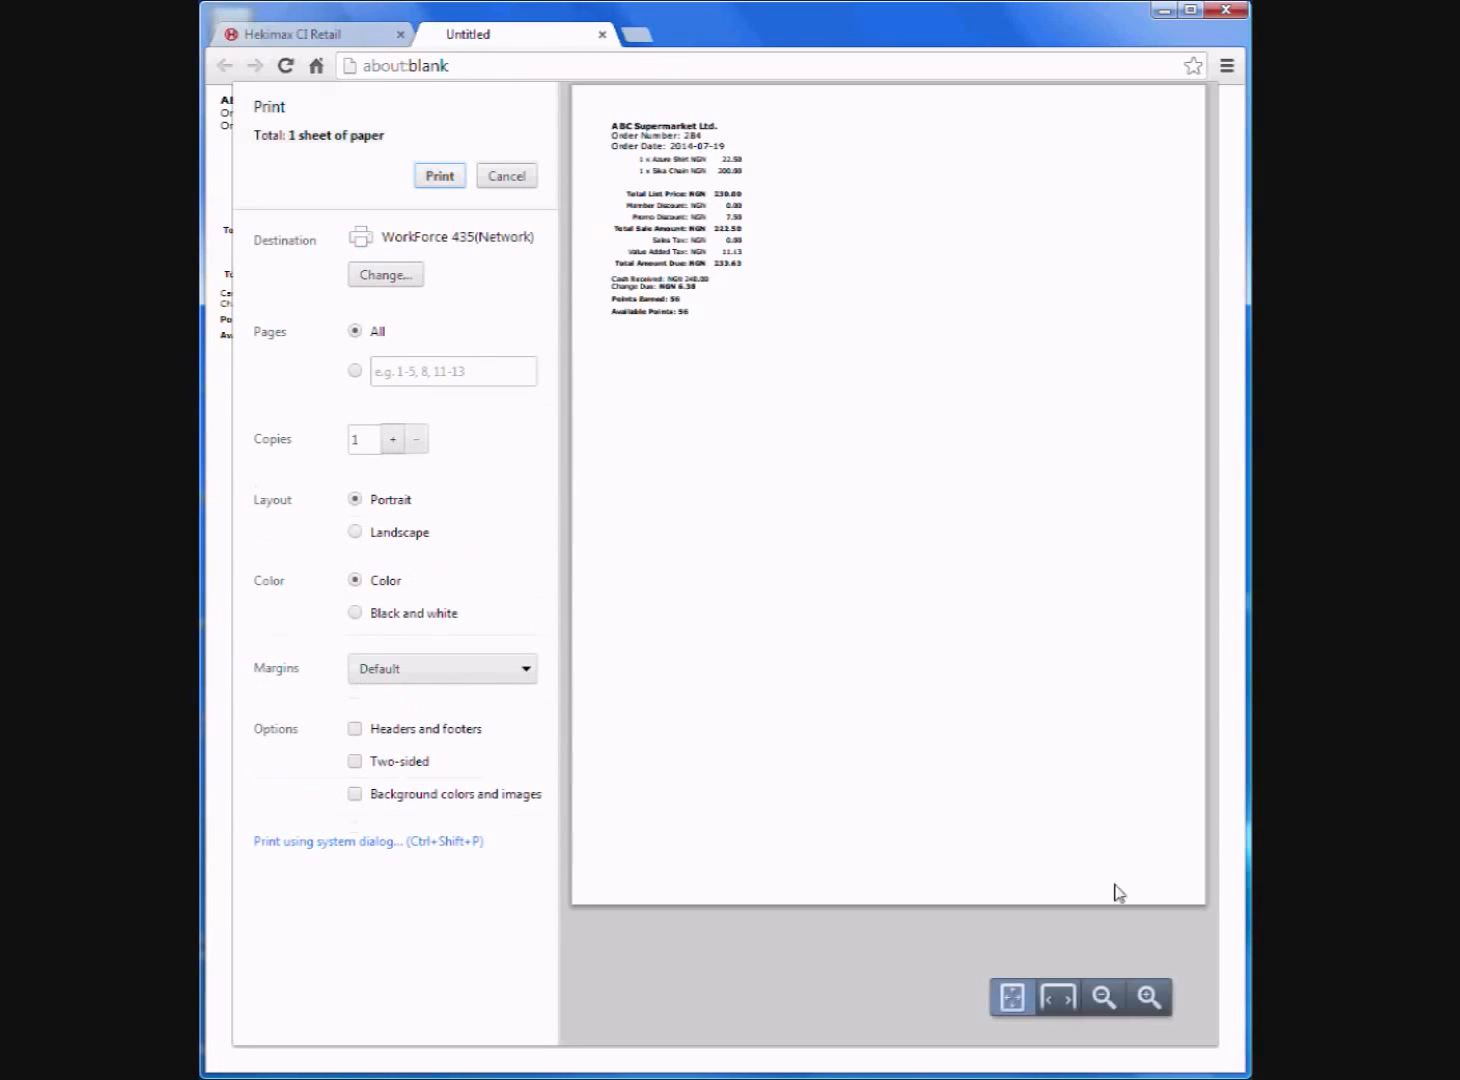
{"action": "left_click", "coordinate": [1148, 996]}
{"action": "left_click", "coordinate": [1148, 996]}
{"action": "left_click", "coordinate": [1148, 996]}
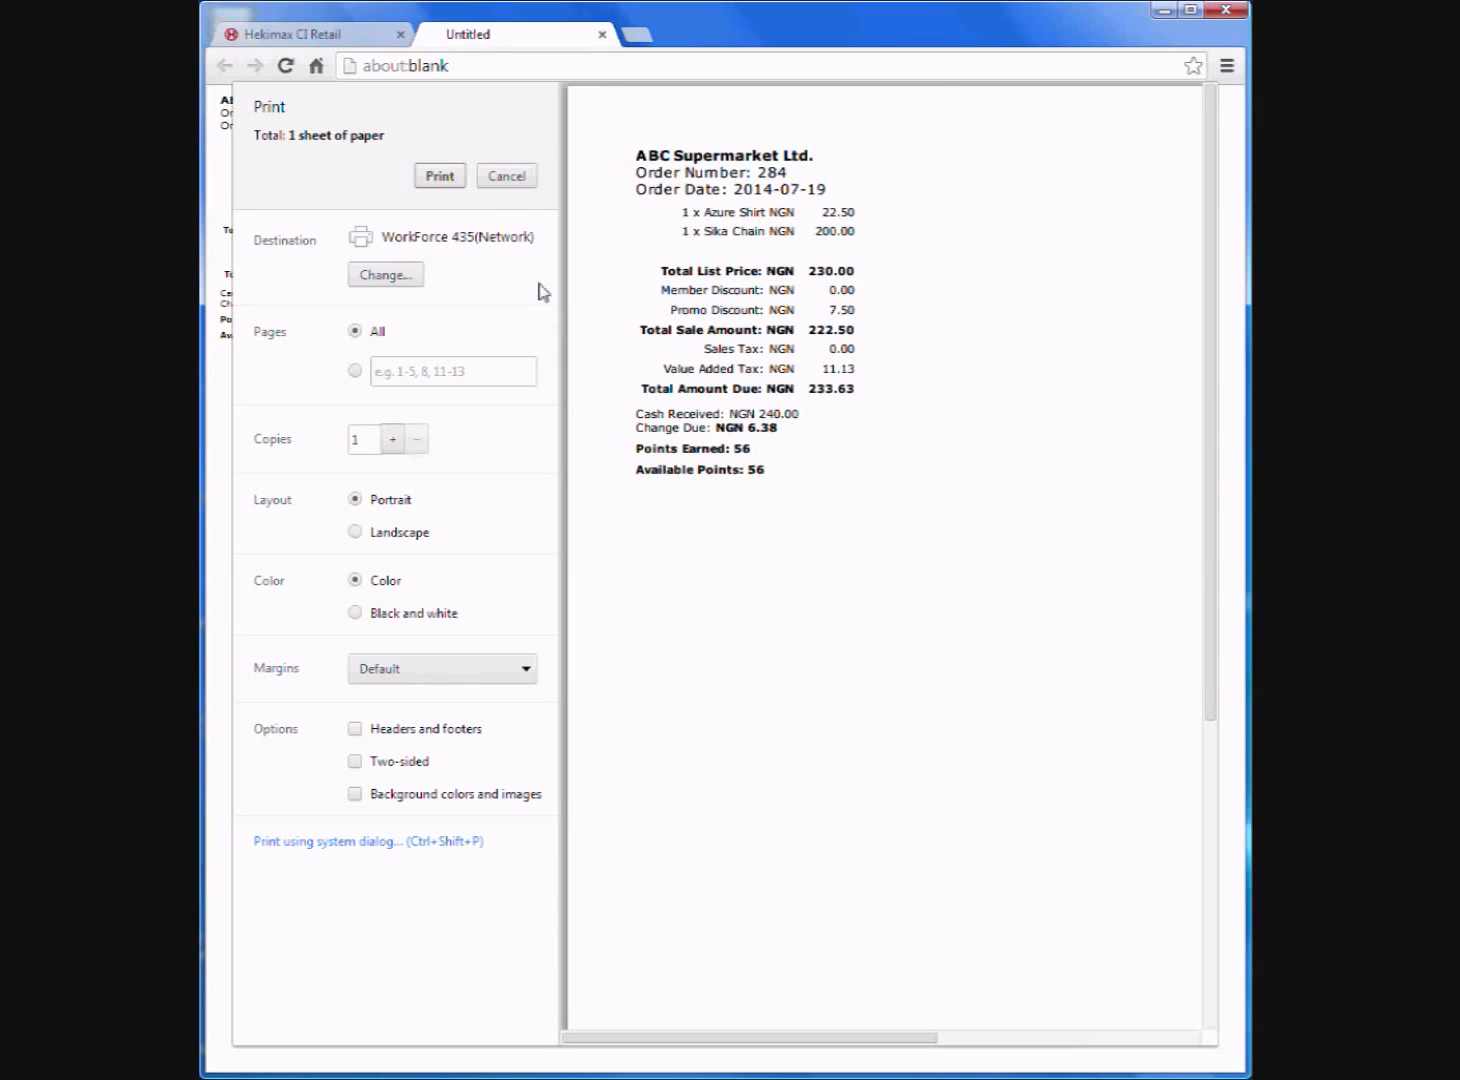
{"action": "left_click", "coordinate": [506, 176]}
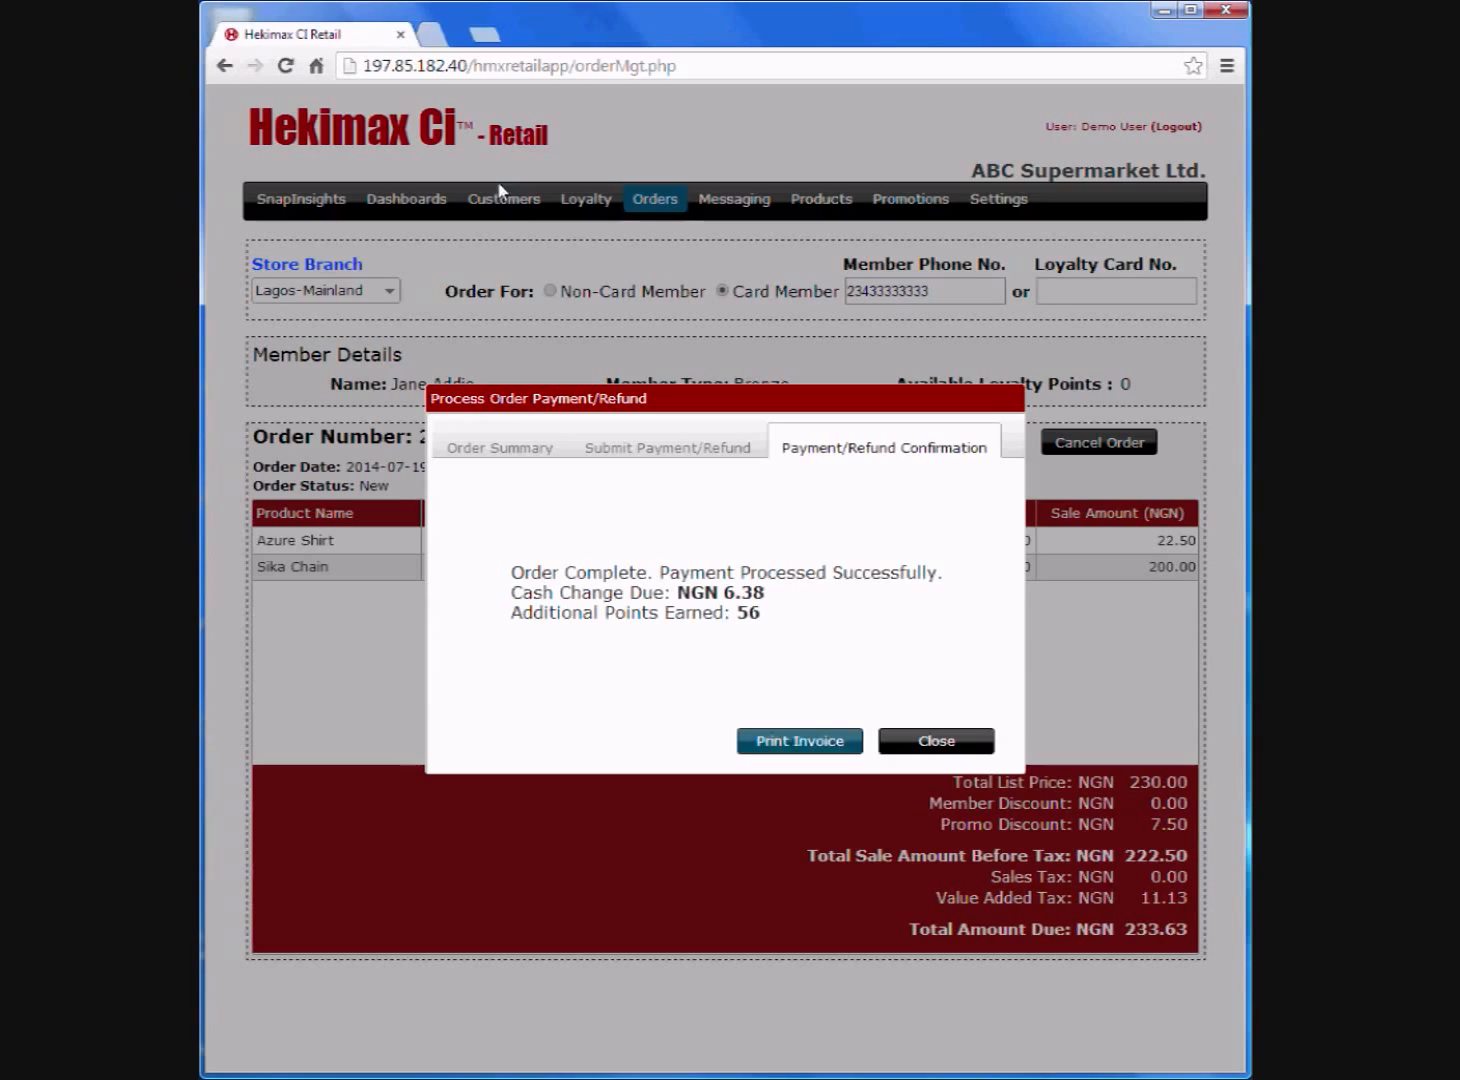
{"action": "left_click", "coordinate": [930, 741]}
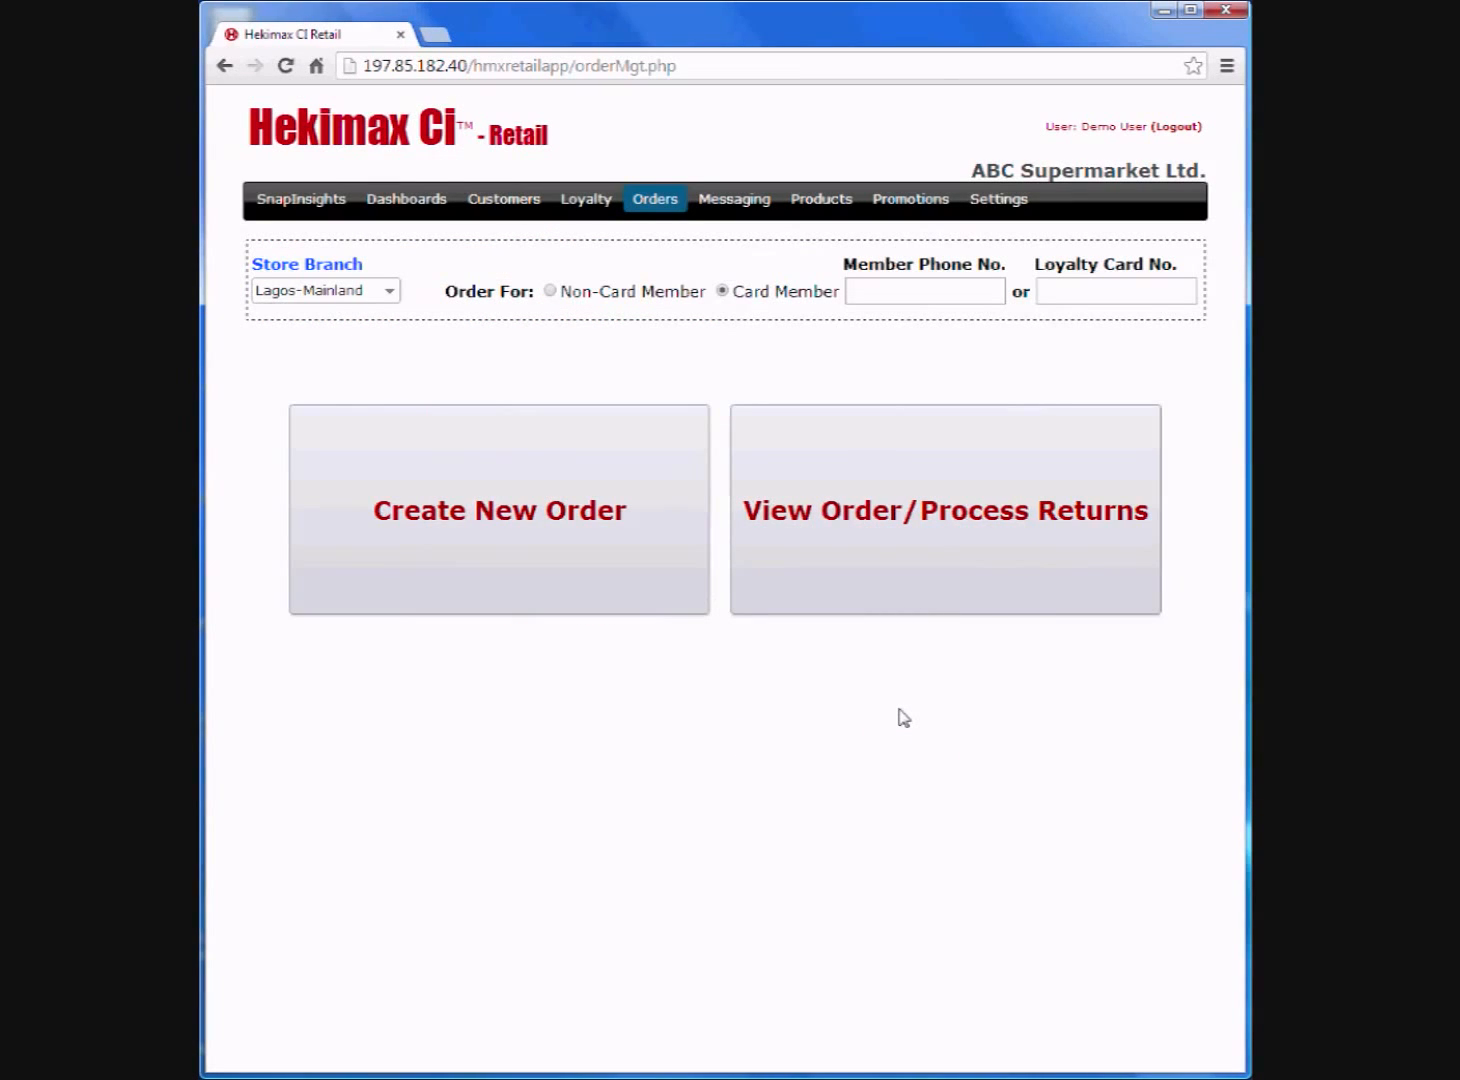